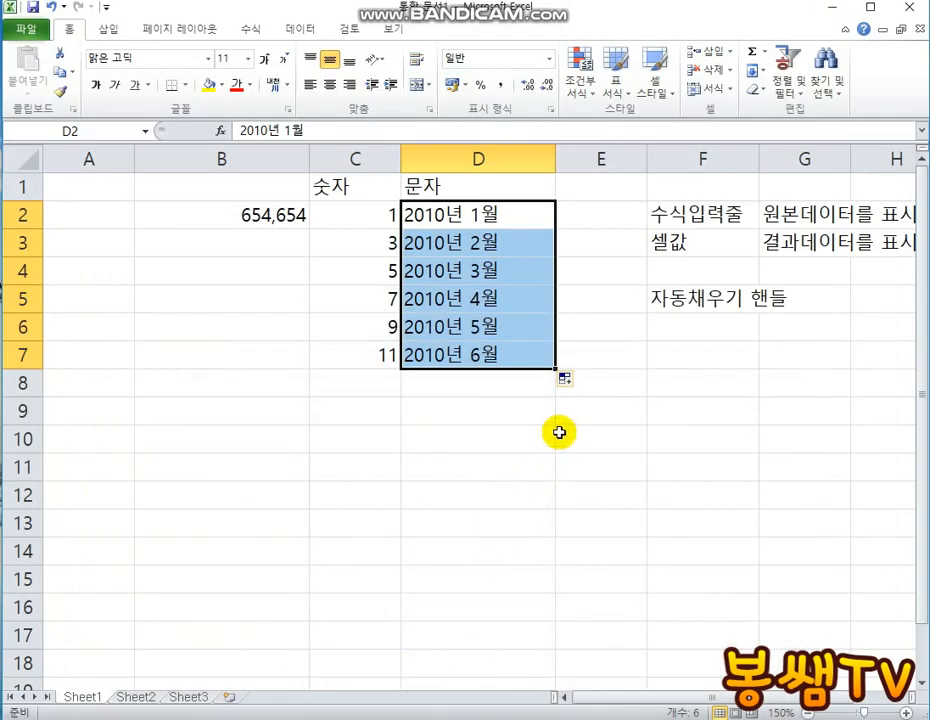
Step: Review the AutoFill rule for mixed text and number data in the Notepad memo and return to the Excel worksheet
left_click(562, 432)
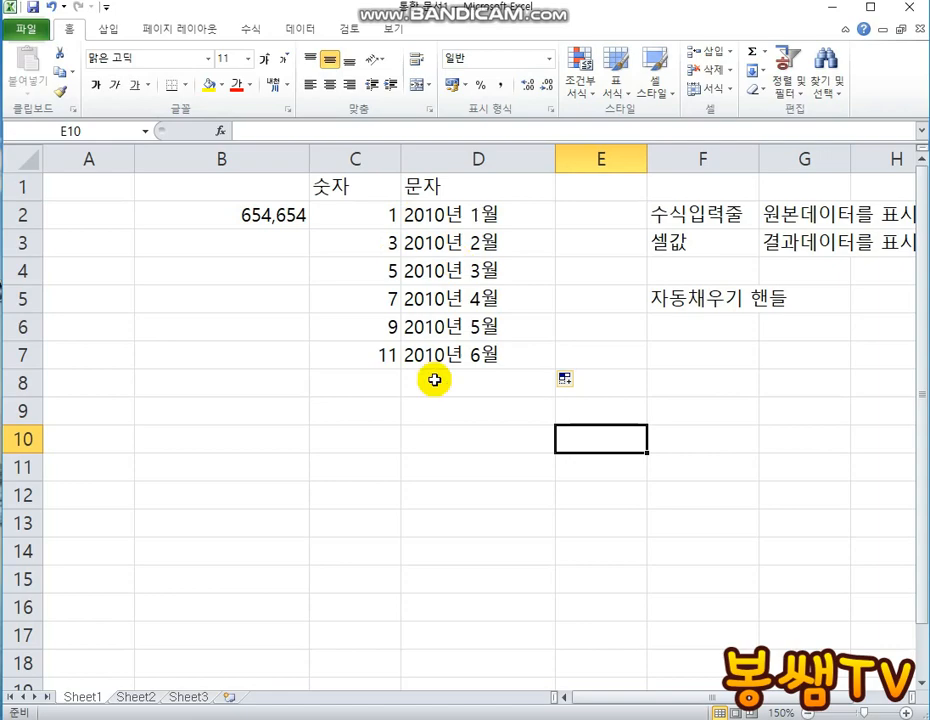
key("alt+Tab")
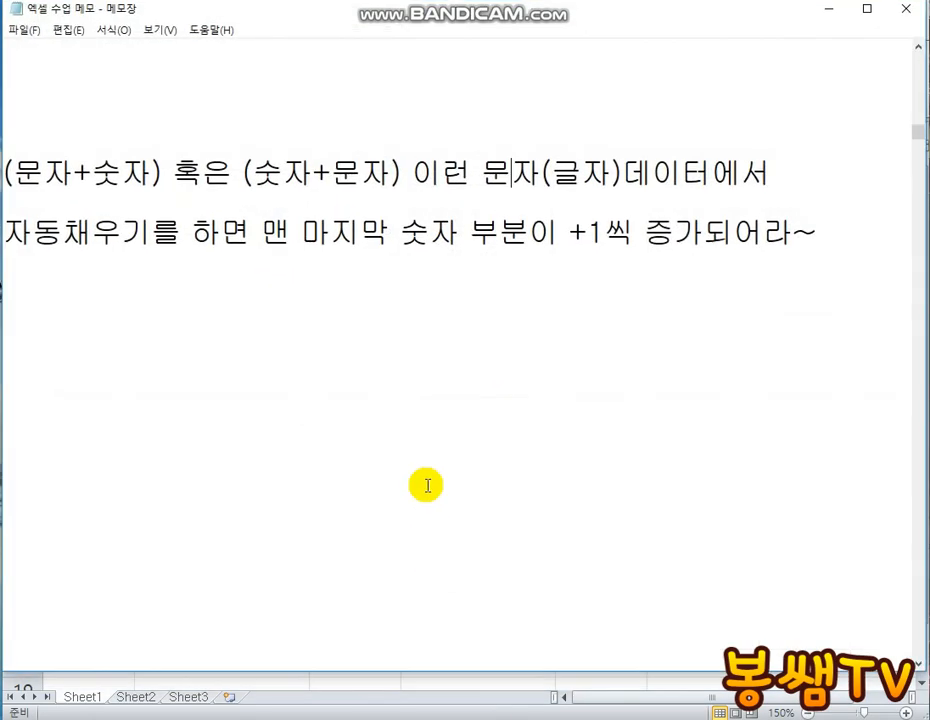
left_click(623, 288)
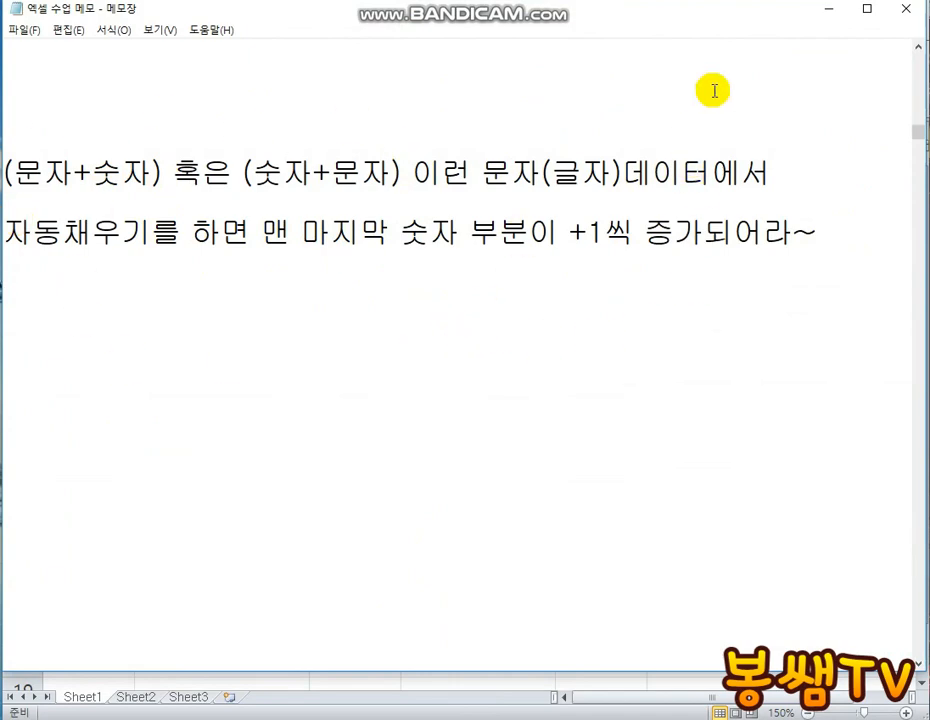
left_click(827, 10)
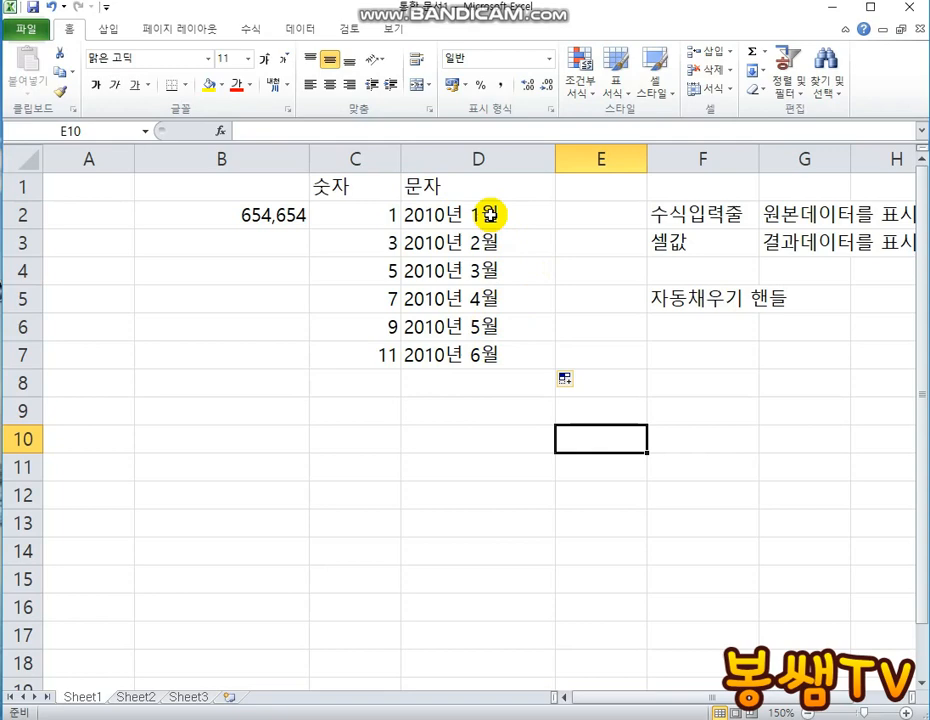
Step: Replace the entries in D2:D7 with a weekday series that starts from 월 in D2 and is auto-filled down to D8
left_click_drag(490, 214, 490, 355)
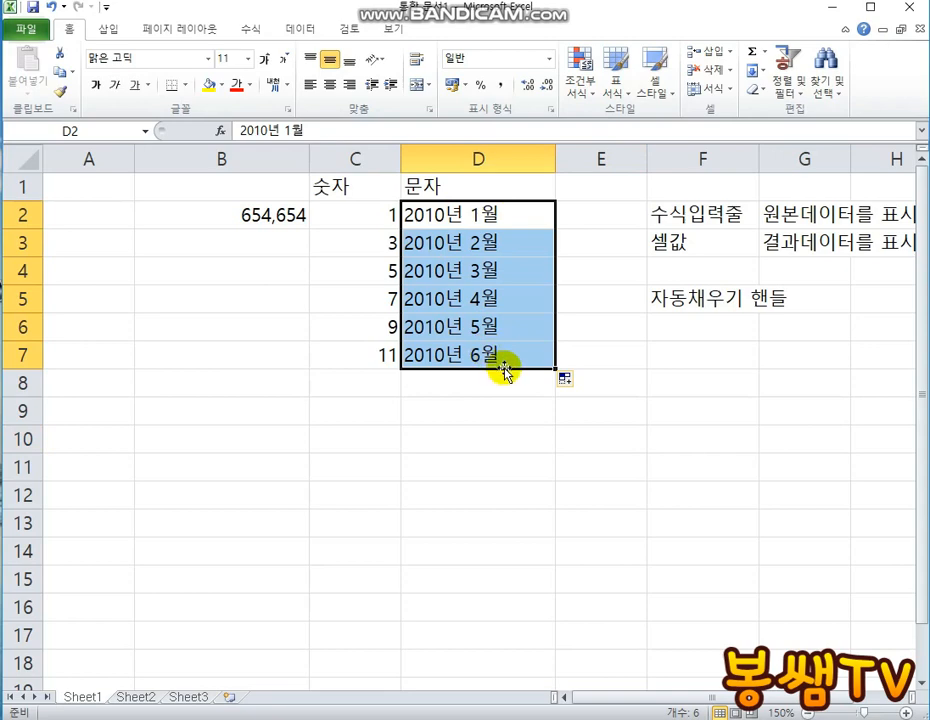
key("Delete")
left_click(478, 195)
left_click(477, 210)
type("월")
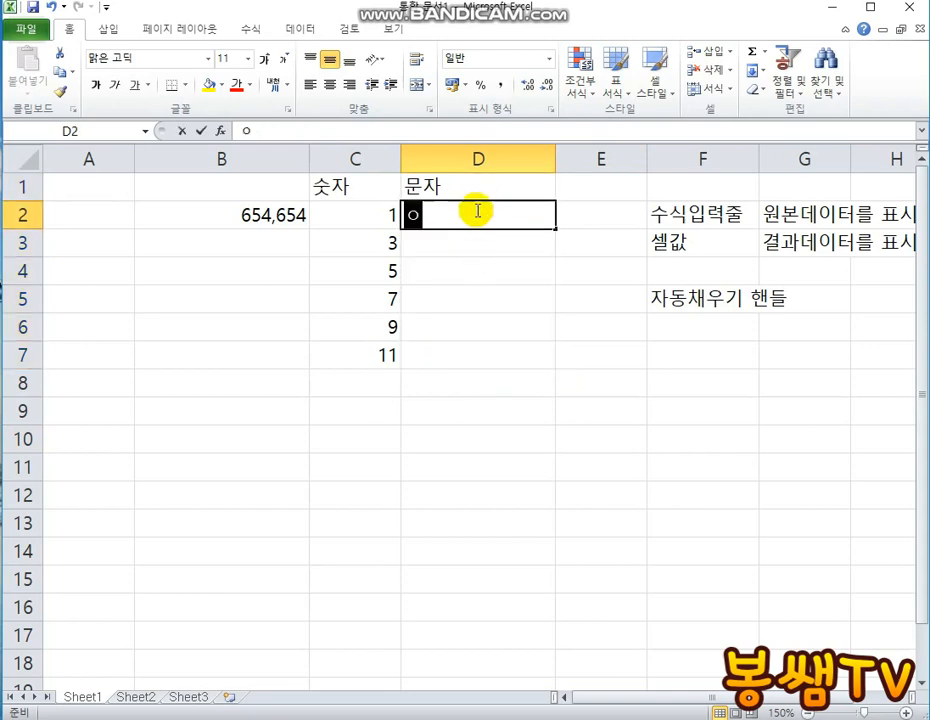
key("Return")
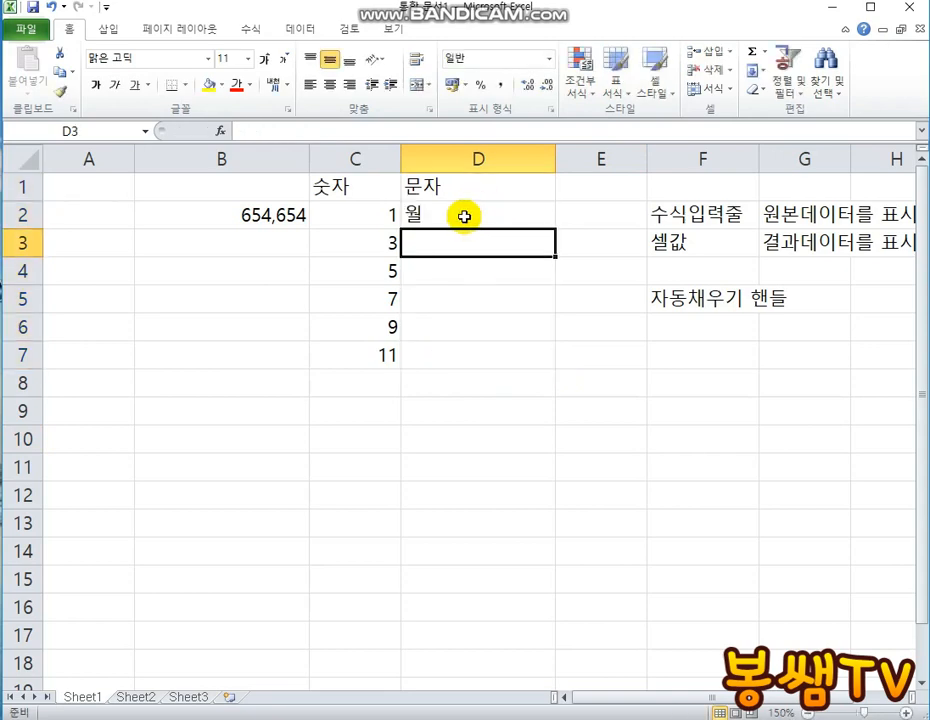
left_click(460, 217)
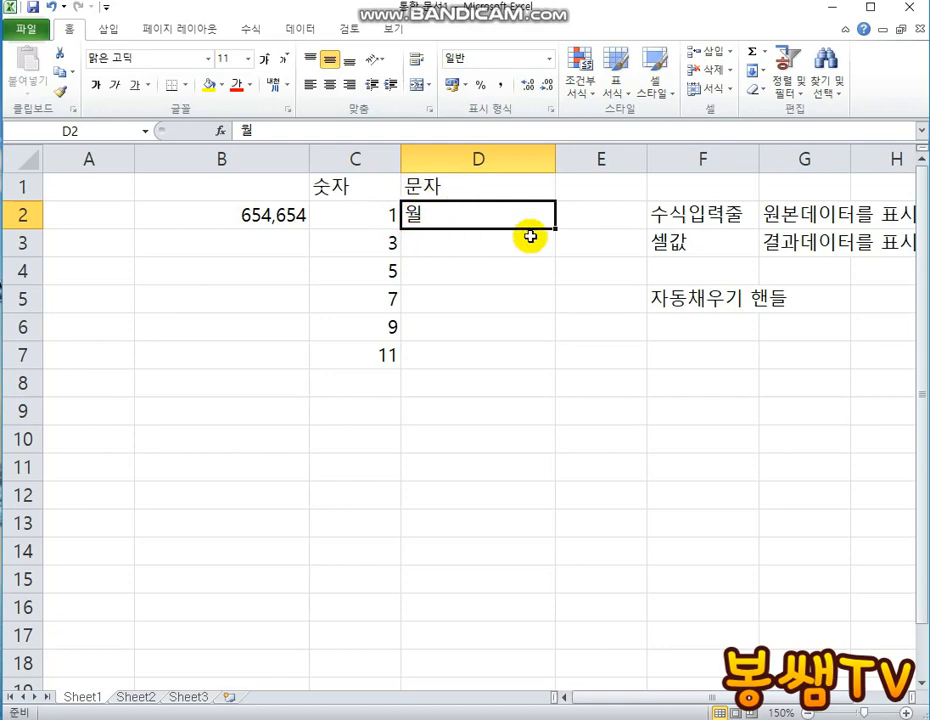
left_click_drag(554, 229, 515, 384)
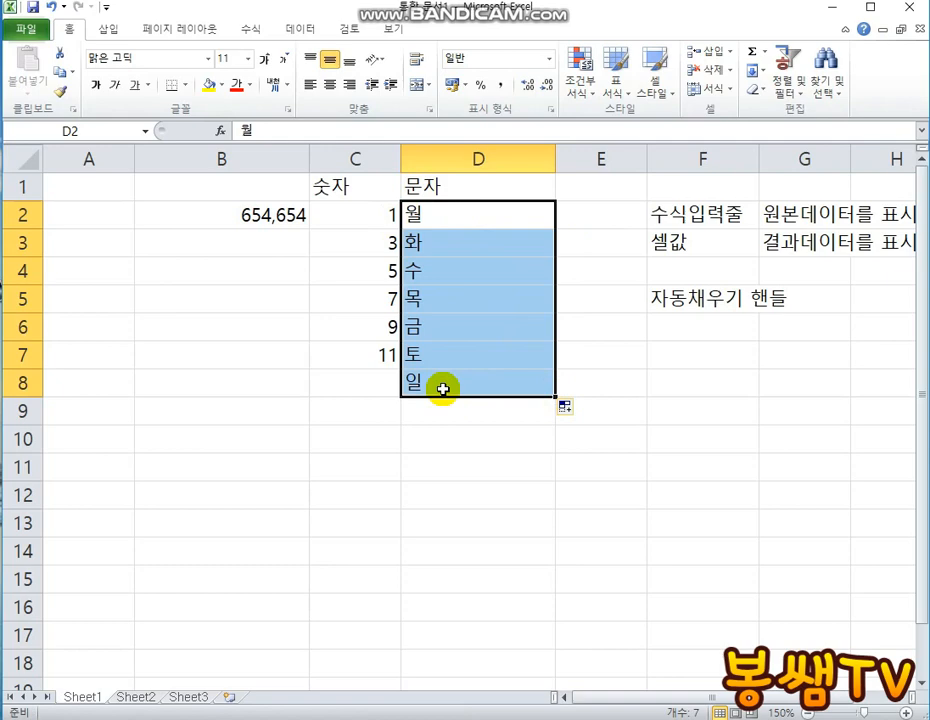
Step: Enter 어린이 in D2, try auto-filling it down to D7, and undo the fill
left_click(482, 214)
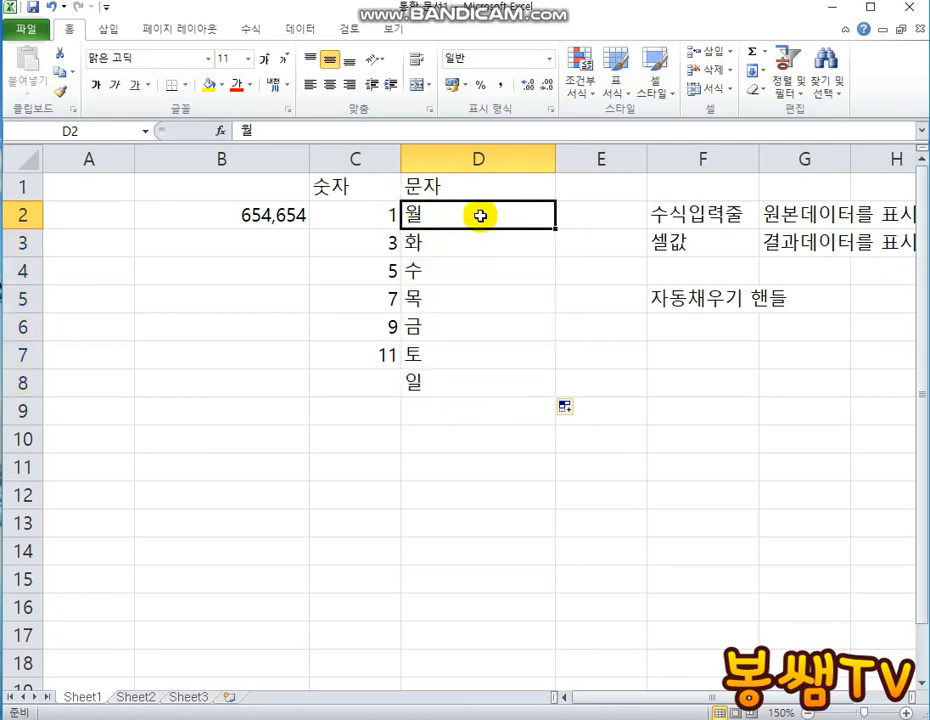
type("어린이")
key("Return")
left_click(477, 214)
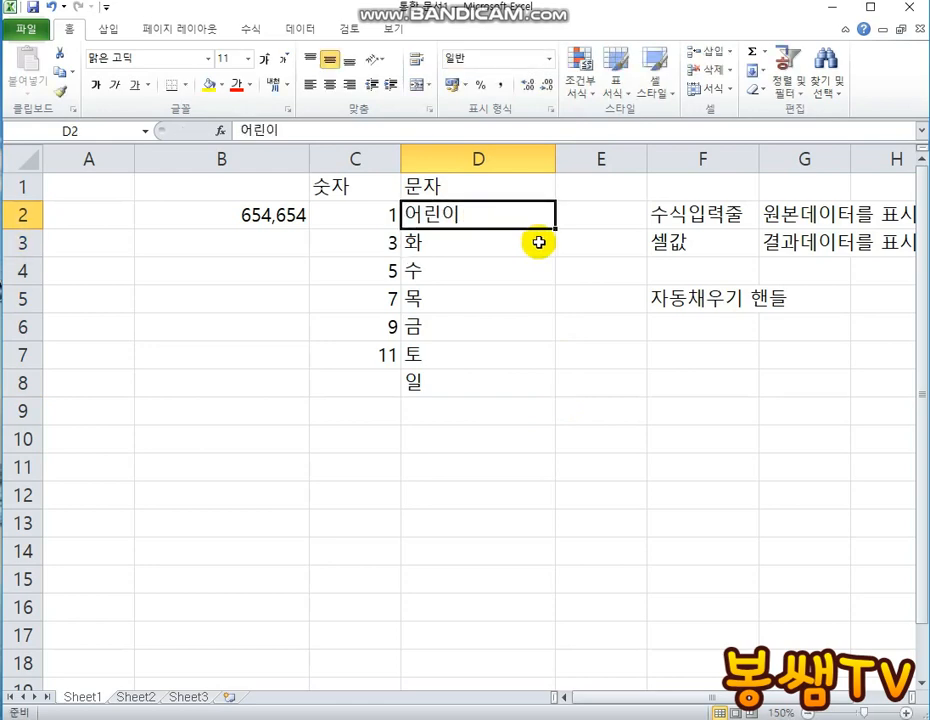
left_click_drag(555, 229, 550, 374)
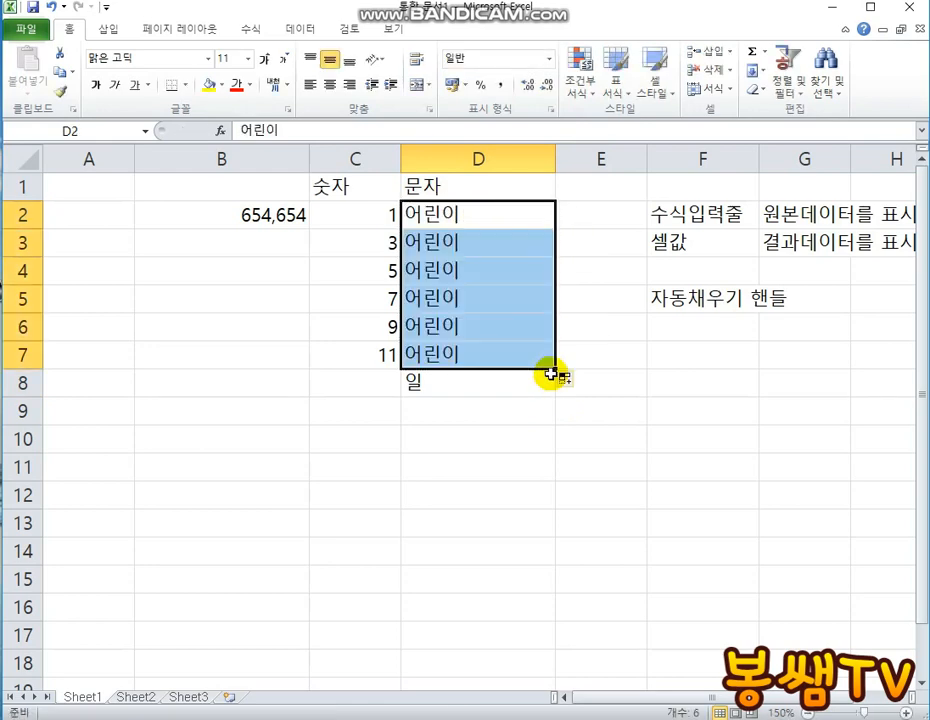
key("ctrl+z")
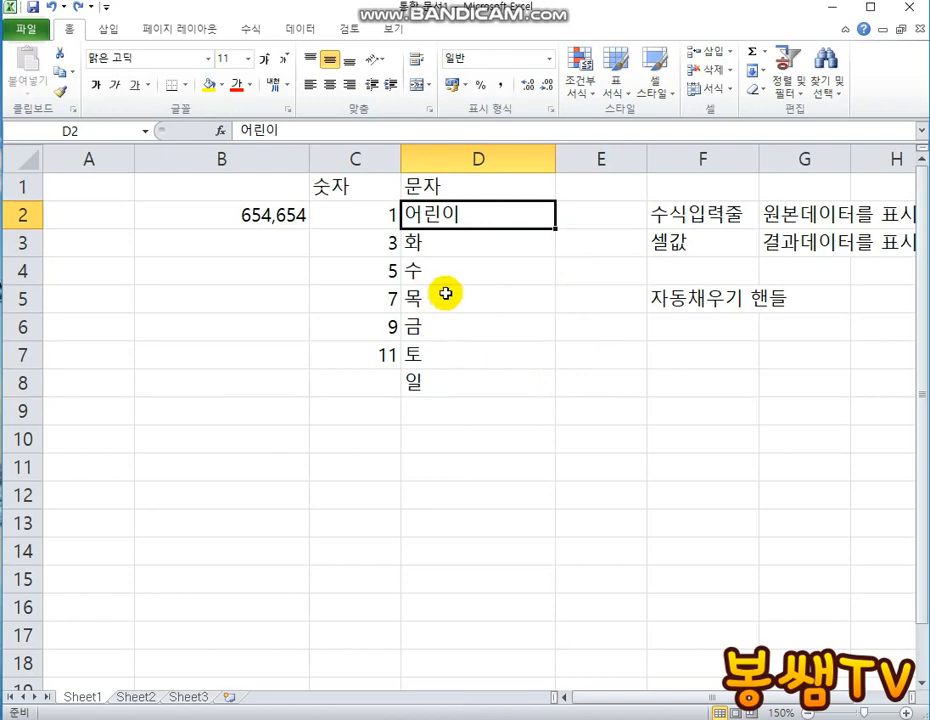
Step: Try auto-filling 가 from D2 down to D8 and undo back to the Korean weekday list
type("가")
key("Return")
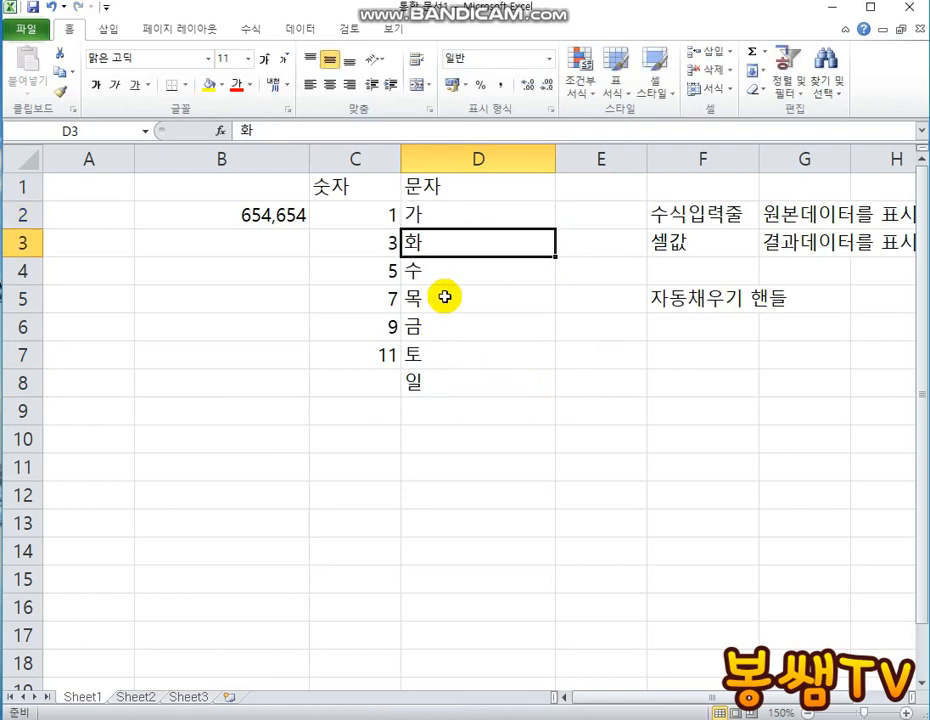
left_click(492, 214)
left_click_drag(553, 231, 550, 388)
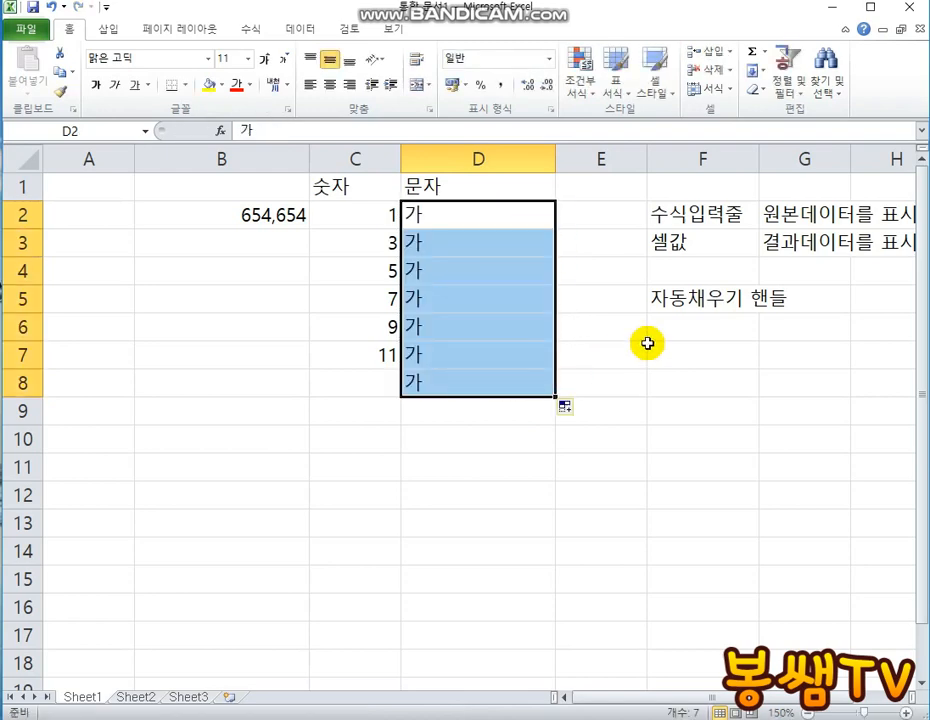
key("ctrl+z")
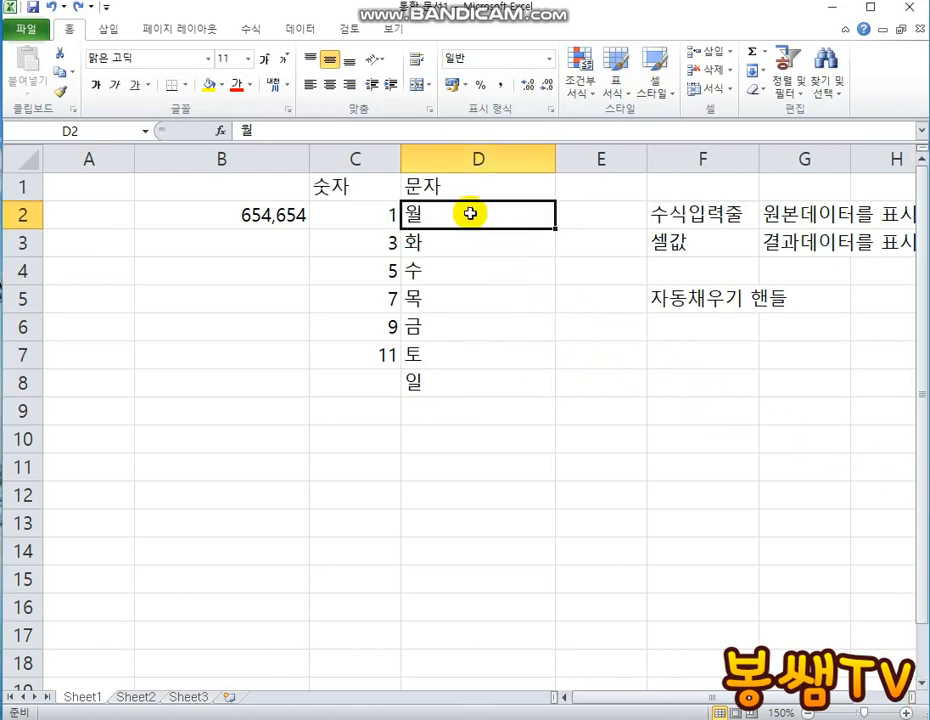
Step: Try an English weekday series by entering Monday in D2 and auto-filling to D8, and undo back to the Korean weekdays
type("monda")
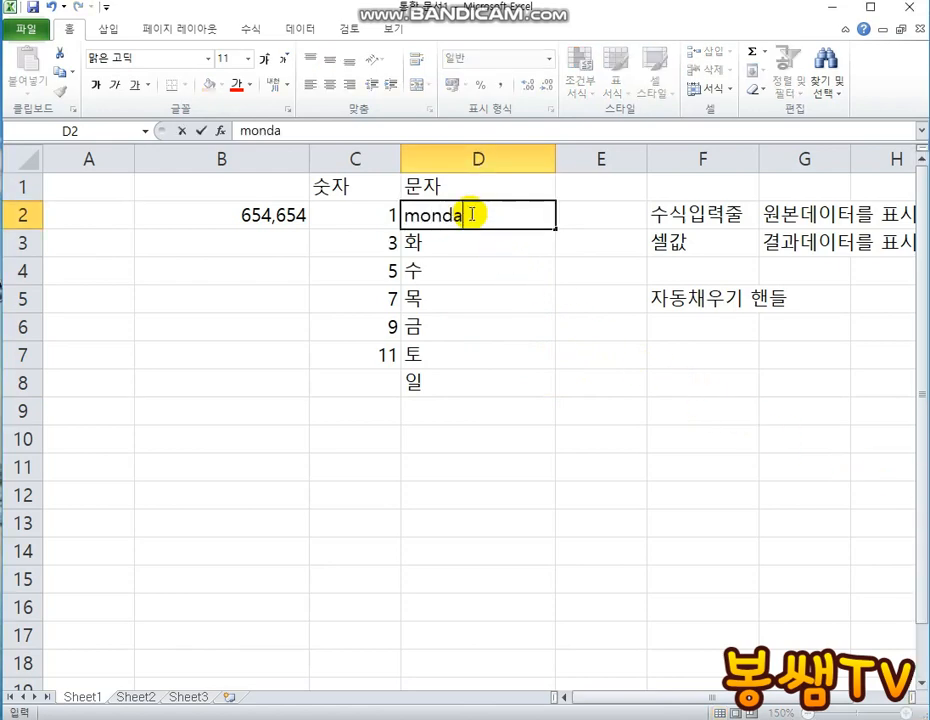
type("y")
key("Return")
left_click(469, 214)
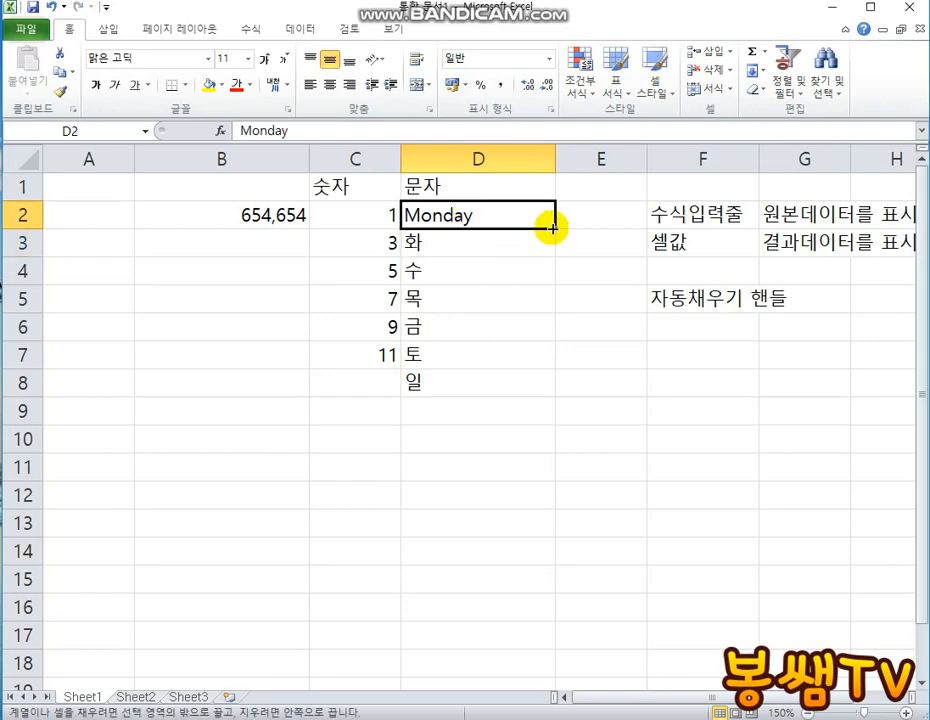
left_click_drag(553, 228, 543, 390)
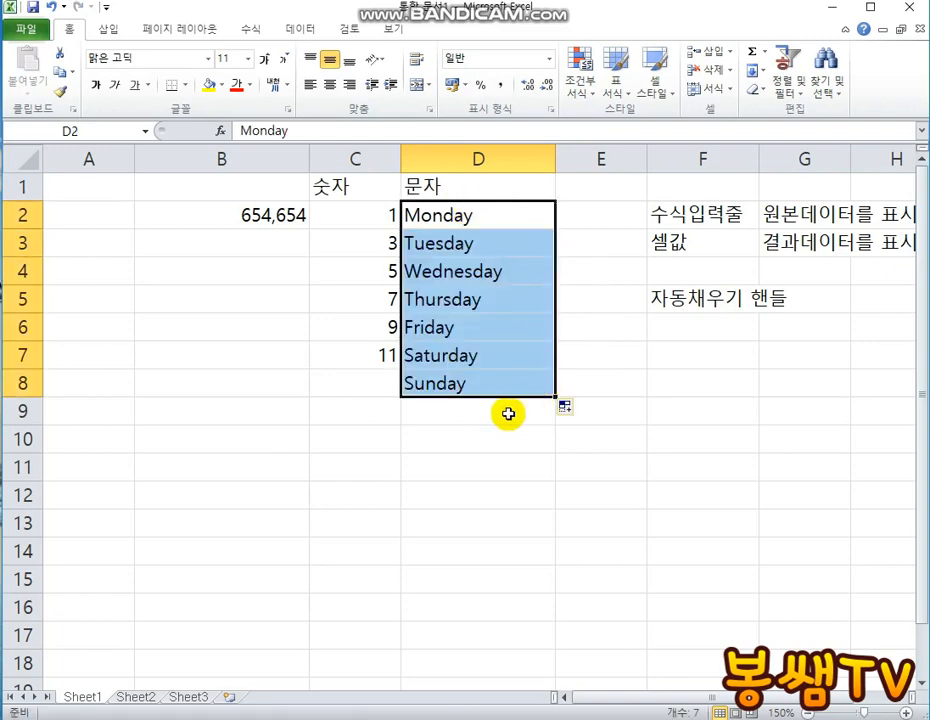
key("ctrl+z")
key("ctrl+z")
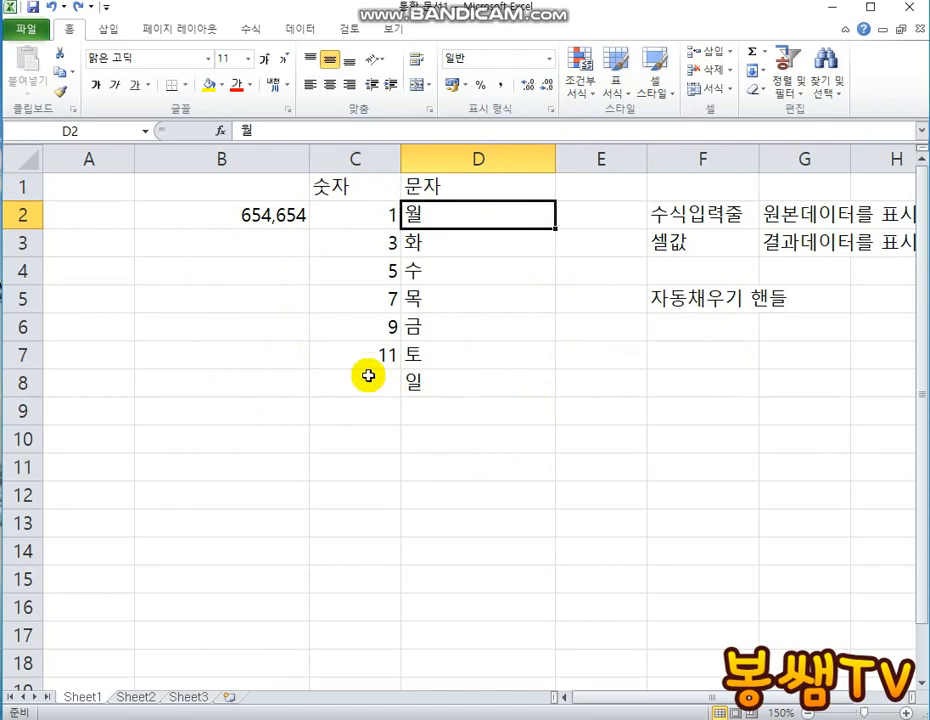
Step: Switch to the Notepad memo and highlight the word 규칙 in the sentence defining 자동채우기
key("alt+Tab")
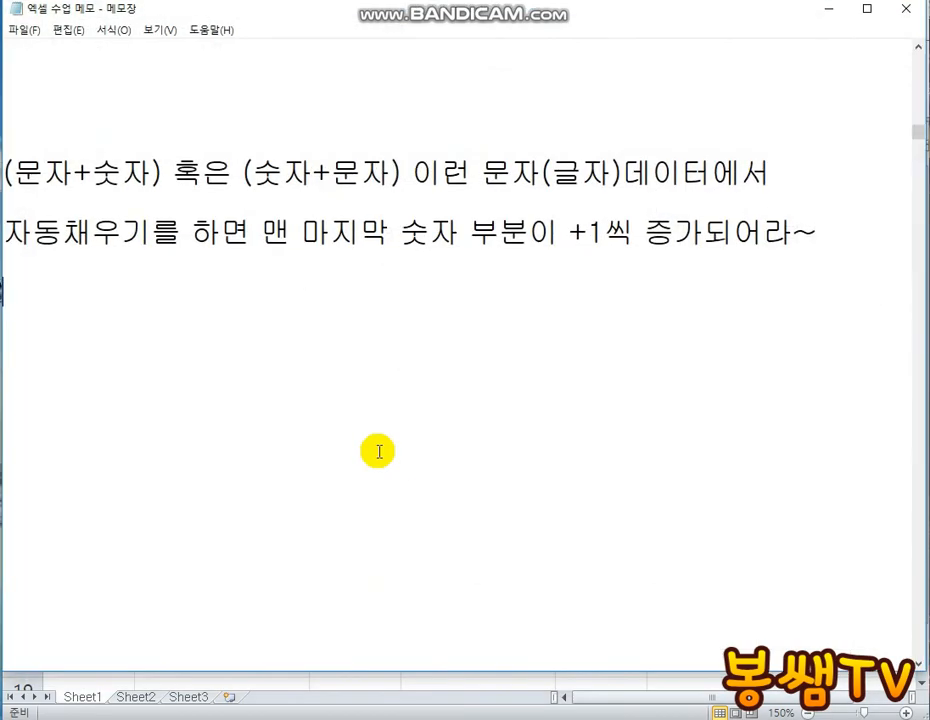
scroll(272, 247, "up", 5)
scroll(274, 263, "up", 1)
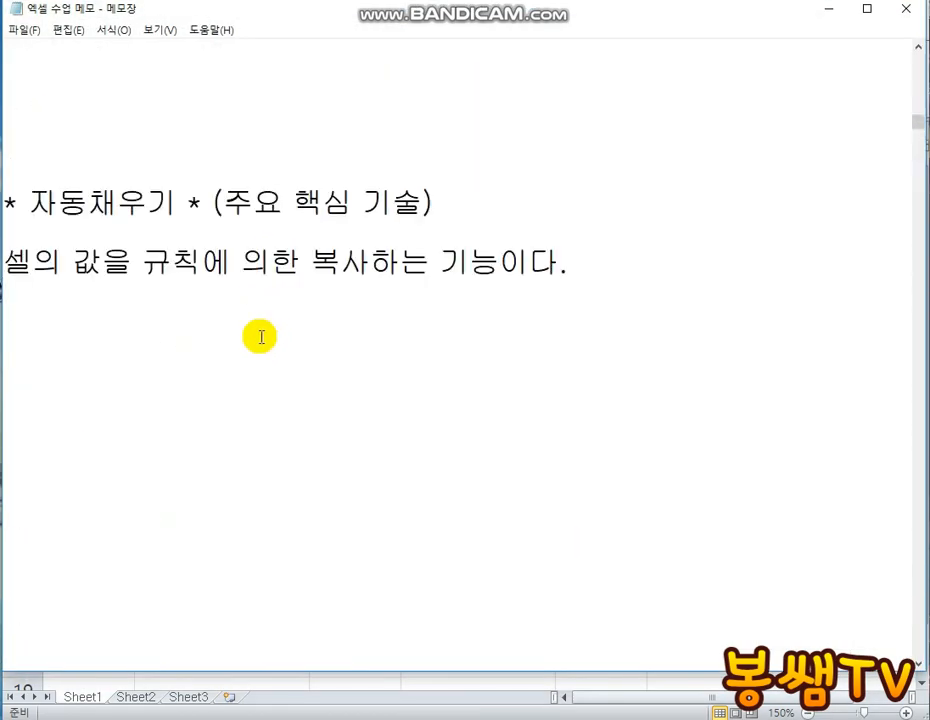
scroll(261, 333, "down", 1)
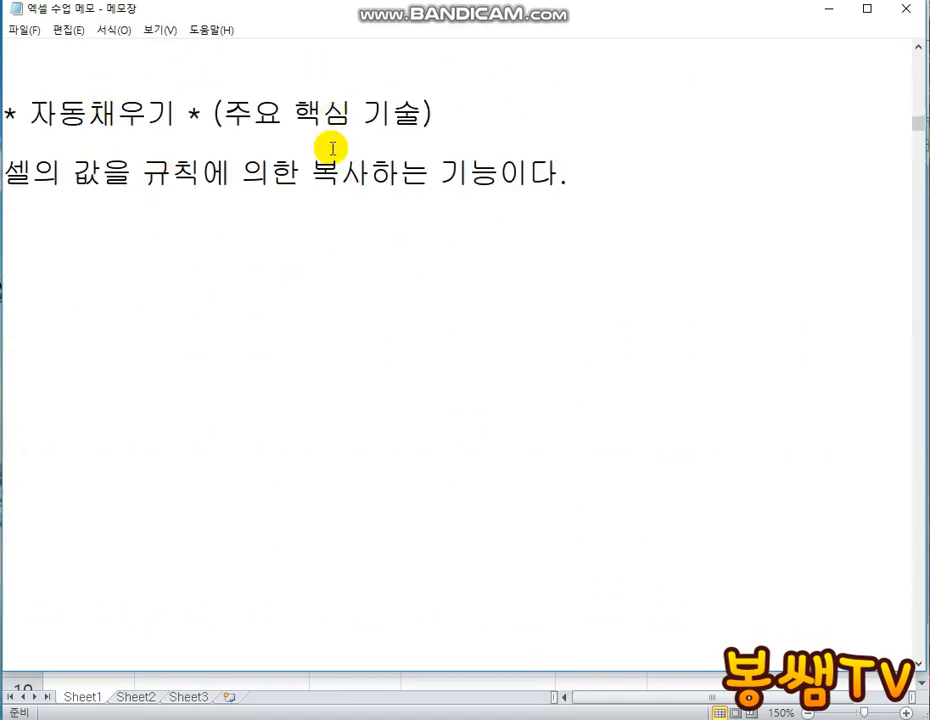
left_click_drag(143, 172, 200, 176)
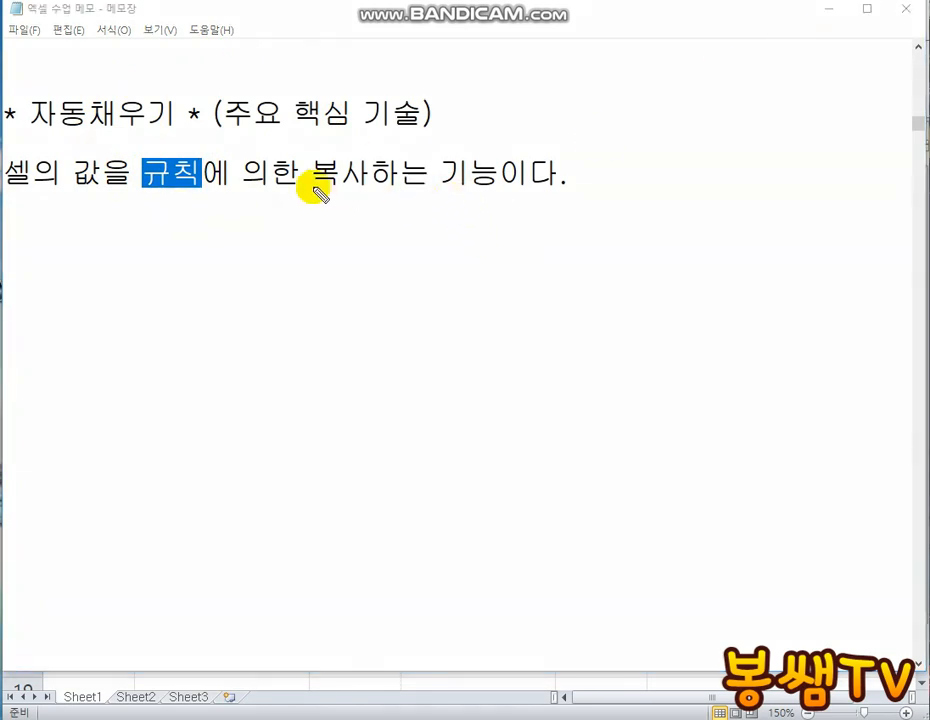
Step: Draw a large red freehand outline over the memo with a small hatched shape inside it
mouse_move(409, 172)
left_mouse_down()
mouse_move(125, 311)
mouse_move(421, 629)
mouse_move(788, 437)
mouse_move(691, 214)
mouse_move(504, 131)
mouse_move(381, 156)
left_mouse_up()
mouse_move(193, 494)
left_mouse_down()
mouse_move(232, 552)
mouse_move(204, 497)
left_mouse_up()
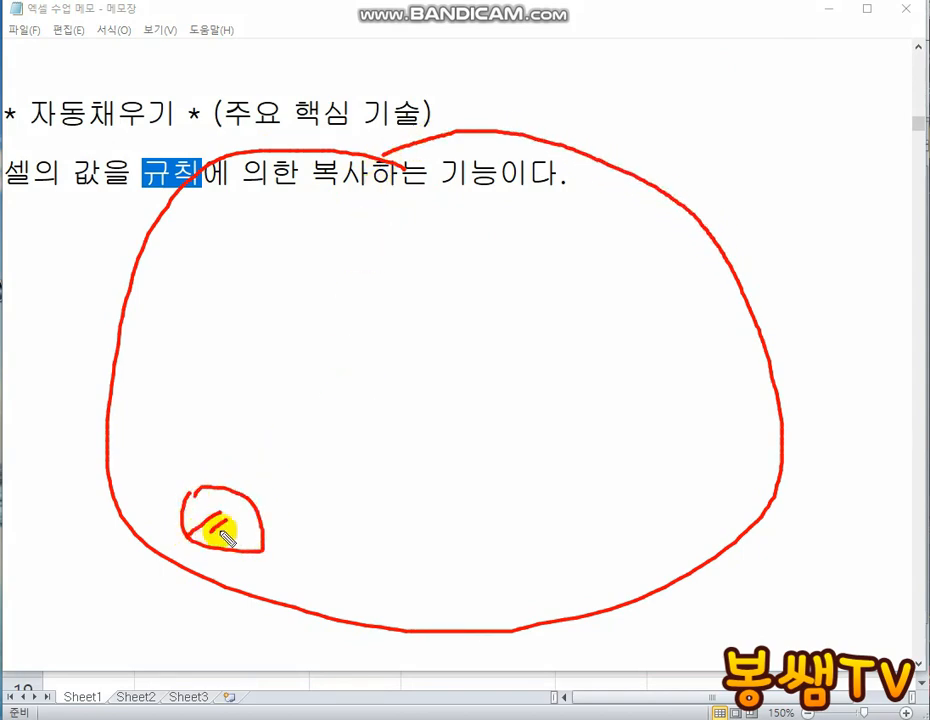
left_click_drag(212, 540, 228, 522)
left_click_drag(225, 544, 238, 528)
Step: Draw two sets of crossing red lines inside the large outline to form a net-like grid
left_click_drag(196, 414, 254, 210)
left_click_drag(243, 336, 342, 200)
left_click_drag(264, 423, 498, 245)
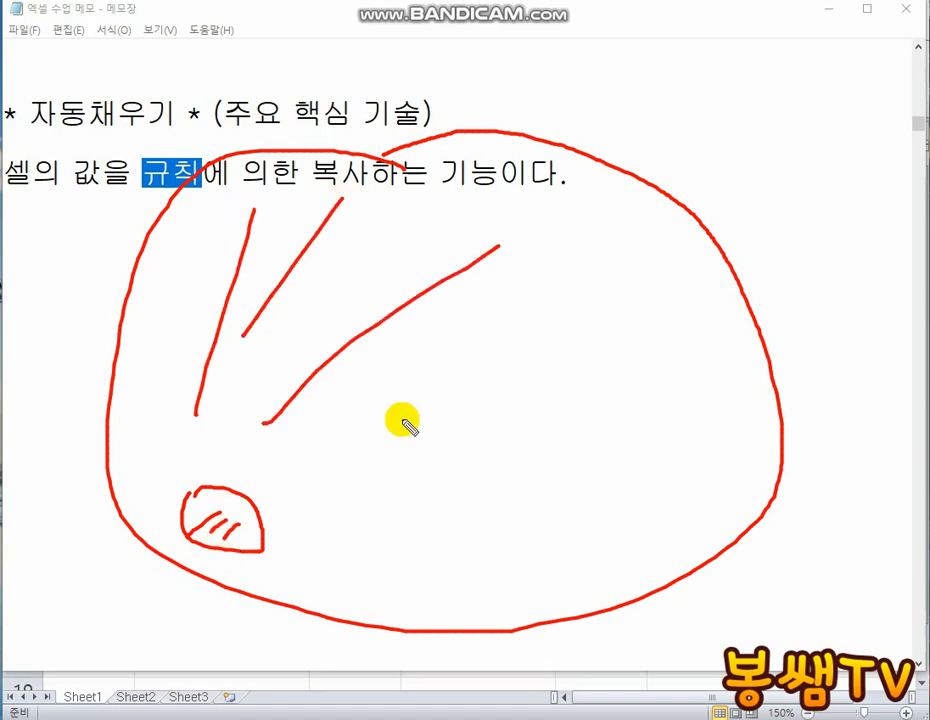
left_click_drag(369, 440, 603, 316)
left_click_drag(425, 487, 633, 424)
left_click_drag(379, 562, 648, 531)
left_click_drag(361, 583, 648, 609)
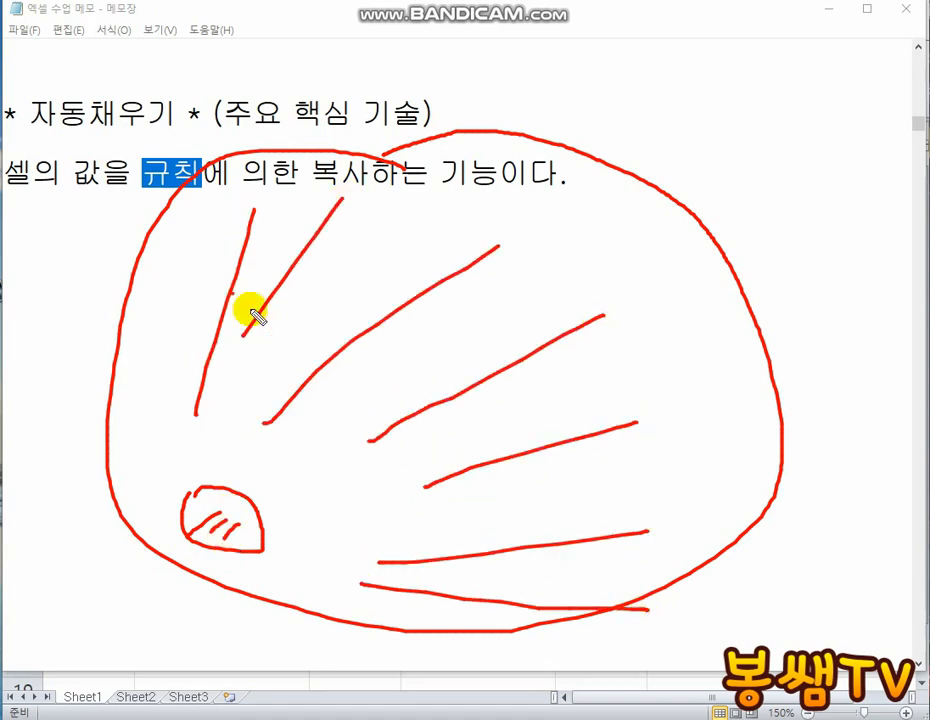
left_click_drag(230, 292, 458, 615)
left_click_drag(313, 232, 527, 625)
left_click_drag(460, 218, 618, 548)
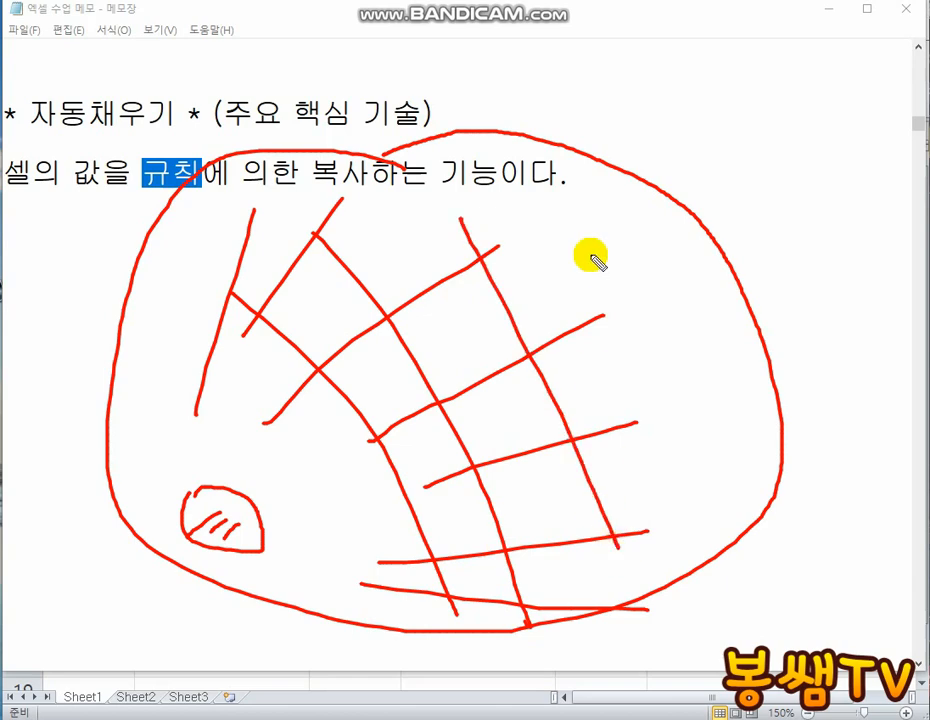
left_click_drag(591, 256, 683, 470)
Step: Mark 주요 핵심 기술 and 자동채우기 in red, extend the grid with extra lines, and clear all the screen annotations
mouse_move(370, 122)
left_mouse_down()
mouse_move(235, 93)
mouse_move(437, 98)
mouse_move(345, 128)
left_mouse_up()
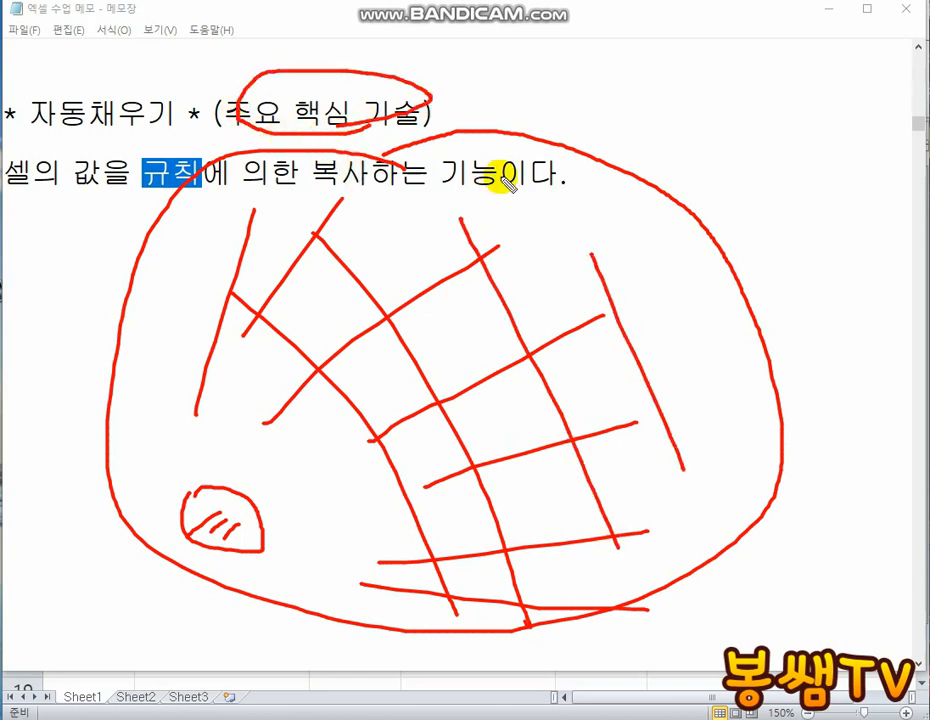
mouse_move(462, 138)
left_mouse_down()
mouse_move(300, 135)
mouse_move(245, 160)
left_mouse_up()
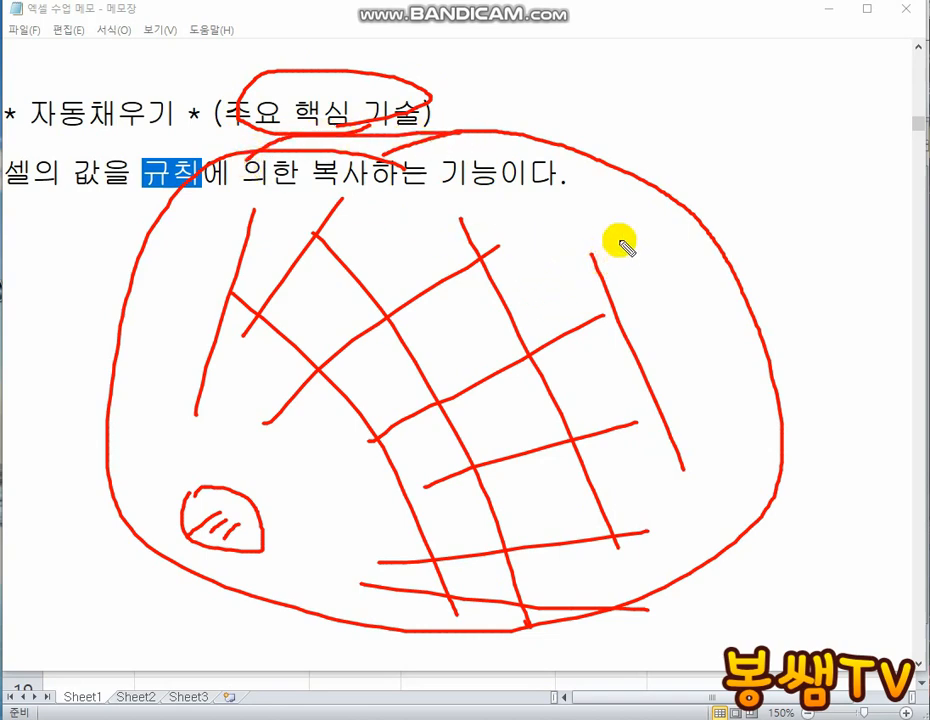
left_click_drag(412, 290, 450, 272)
left_click_drag(323, 210, 536, 201)
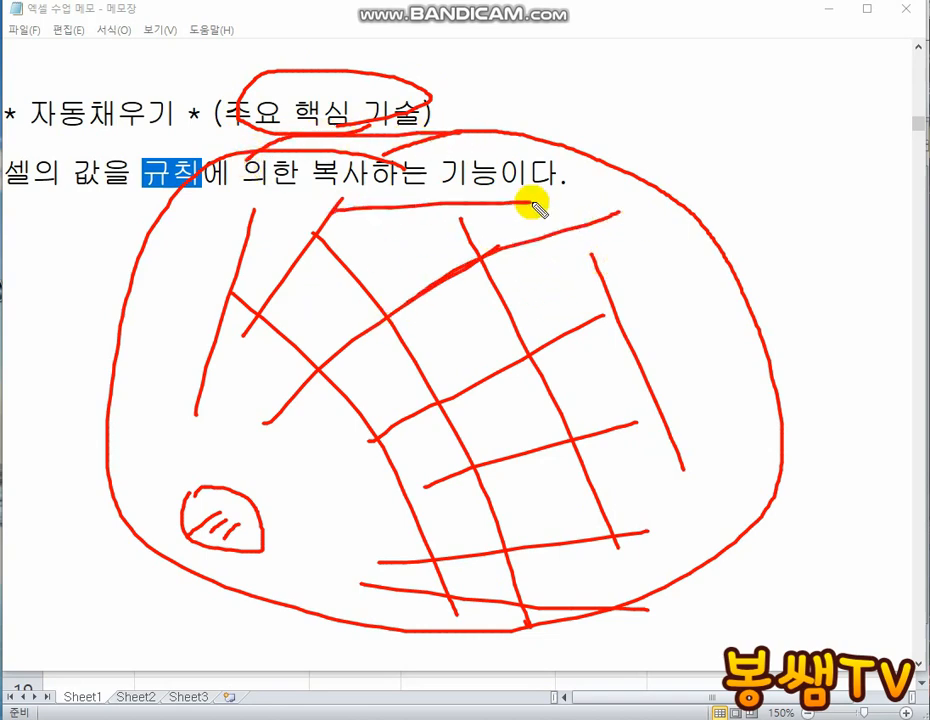
left_click_drag(498, 245, 620, 212)
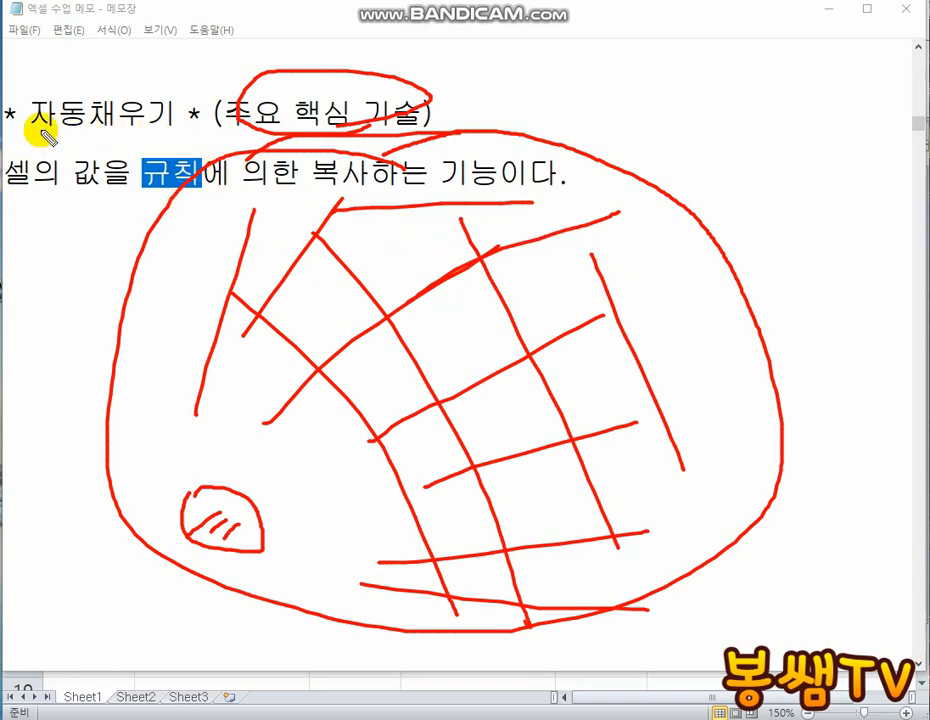
left_click_drag(27, 130, 141, 129)
key("Escape")
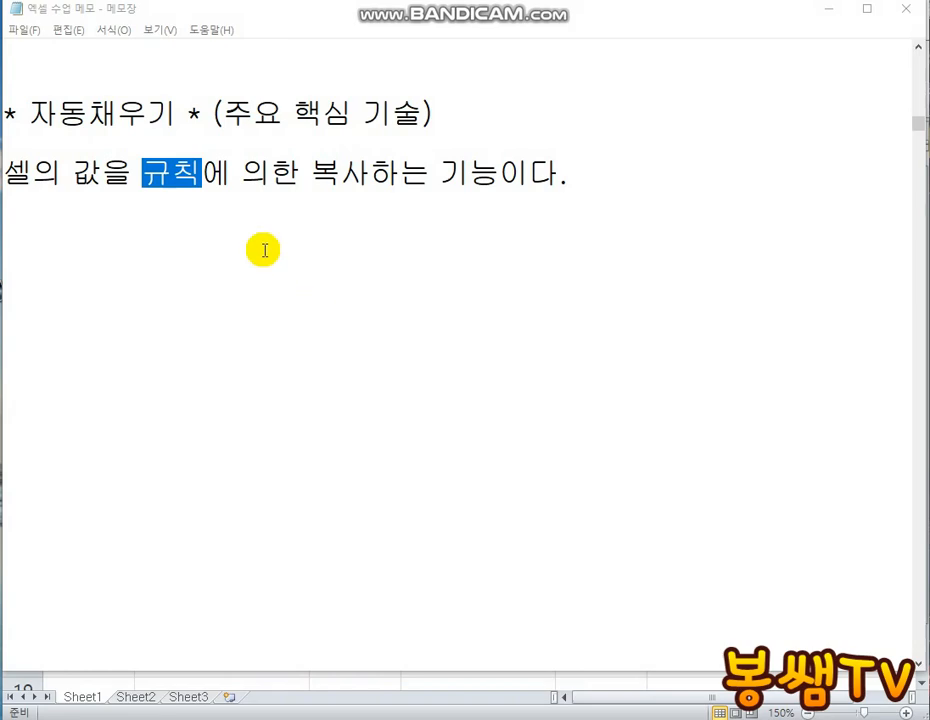
Step: Highlight the memo's full sentence defining 자동채우기 and clear the selection
left_click_drag(6, 173, 103, 173)
left_click(587, 173, "shift")
left_click(585, 178)
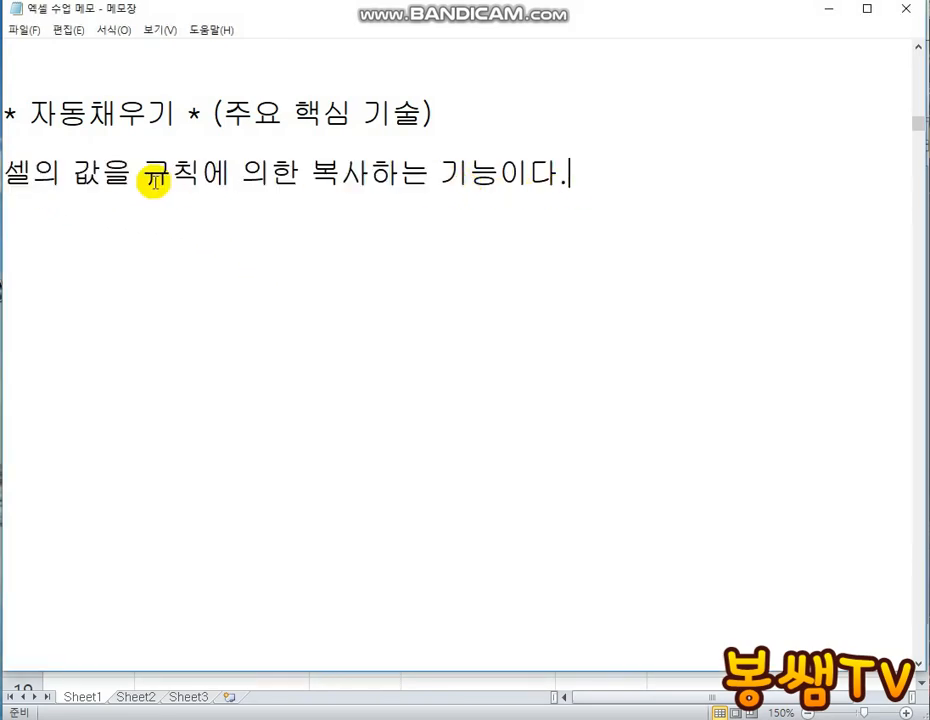
left_click(402, 248)
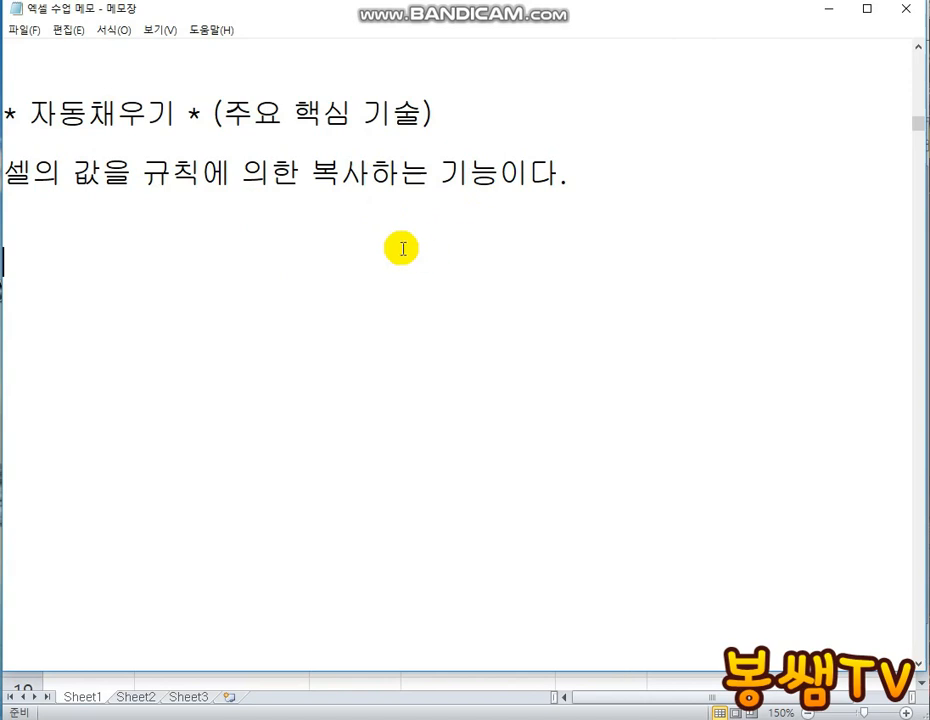
Step: Review the memo's rule on AutoFill for text combined with numbers, and switch back to the Excel worksheet
left_click(354, 235)
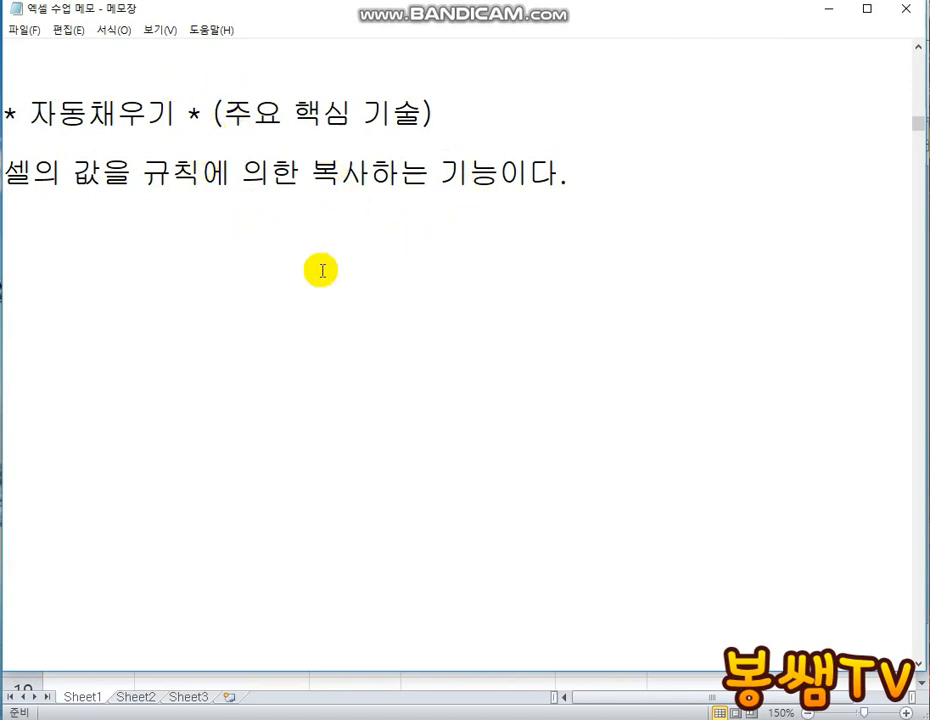
scroll(337, 271, "down", 2)
scroll(337, 270, "down", 4)
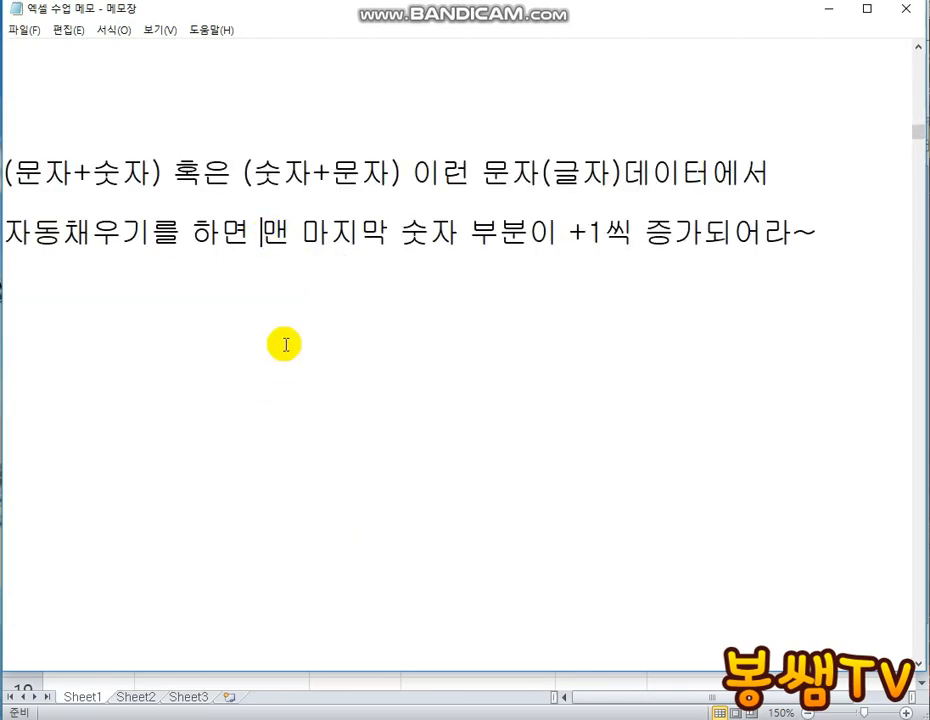
left_click(828, 10)
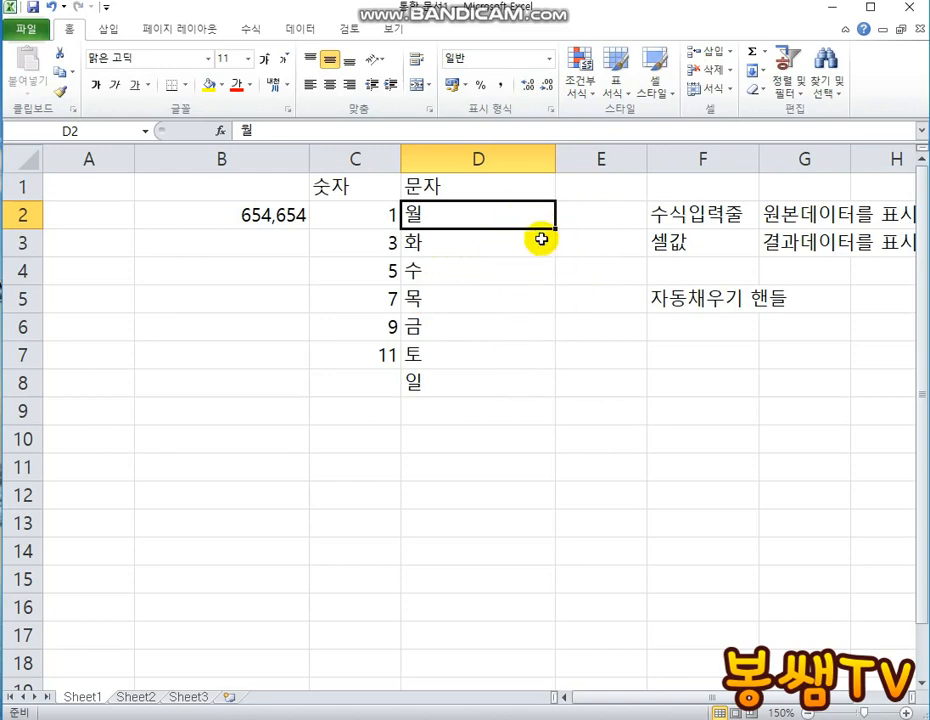
Step: Examine the weekday entries in D2:D8 as a block and cell by cell
left_click_drag(485, 215, 453, 384)
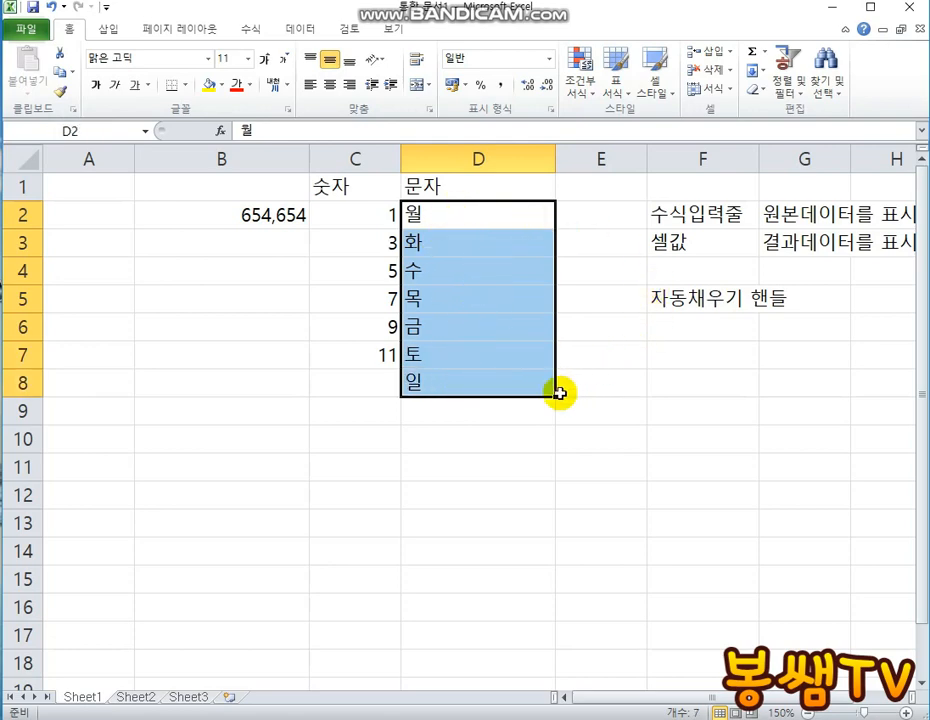
left_click(445, 213)
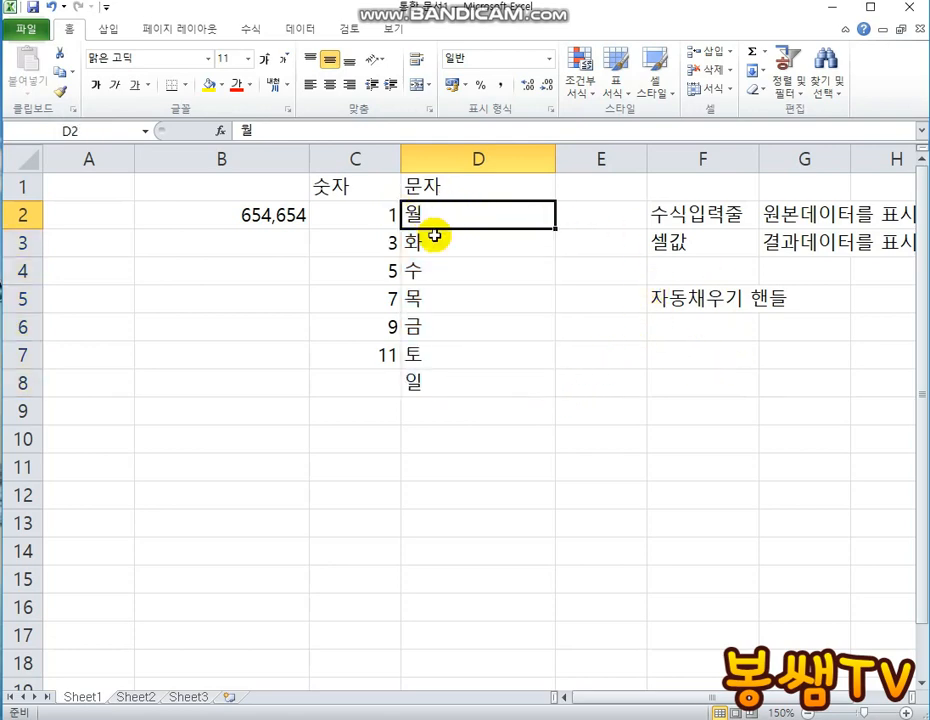
left_click(436, 268)
left_click(434, 300)
left_click(428, 350)
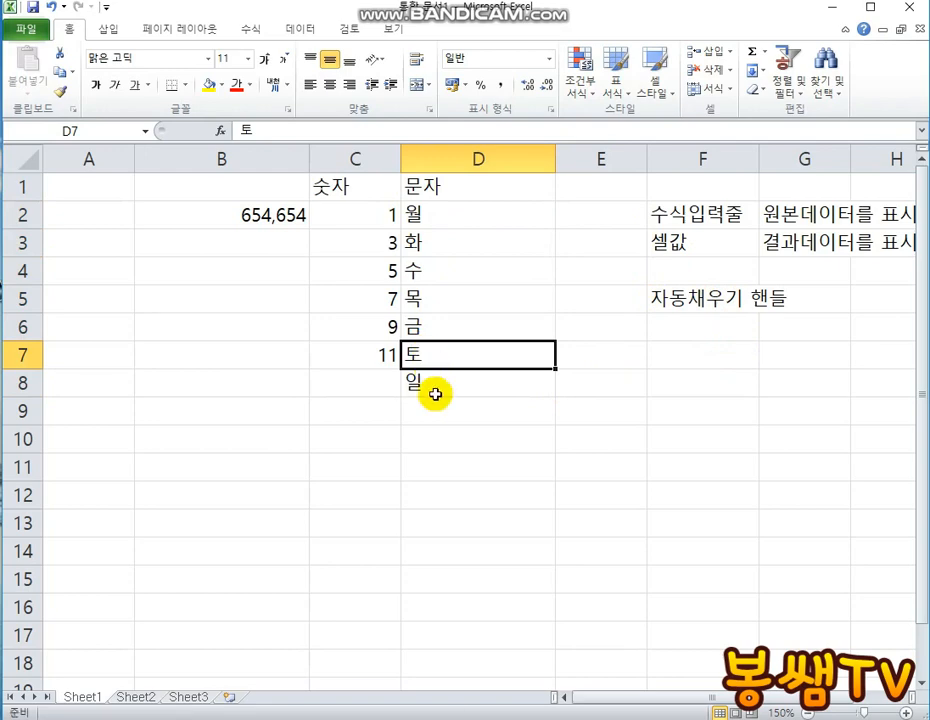
left_click(436, 385)
left_click(458, 215)
left_click(455, 270)
left_click(450, 332)
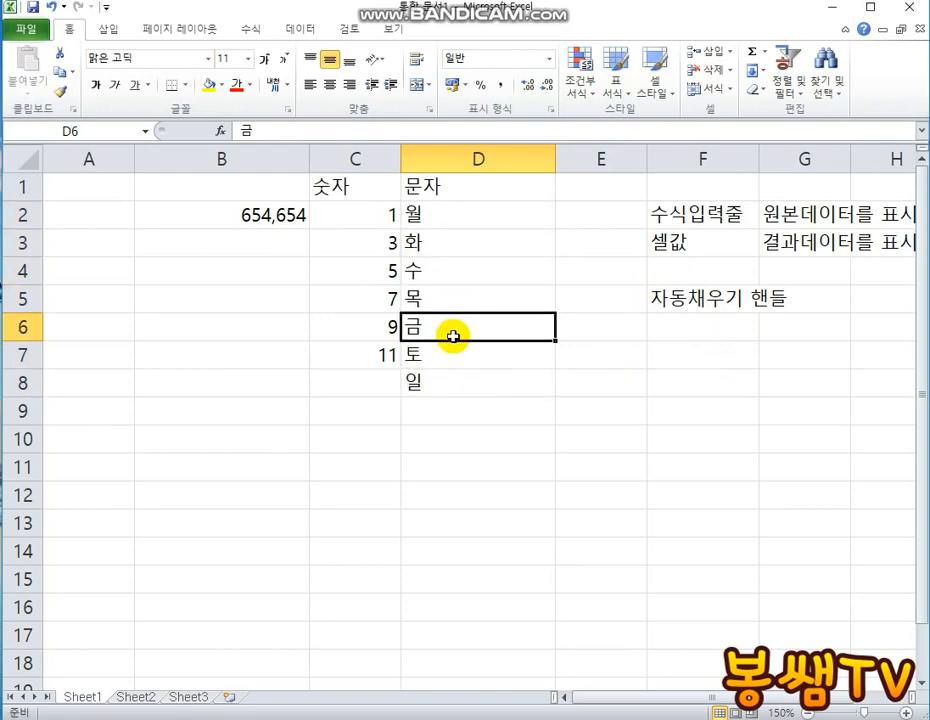
left_click(440, 355)
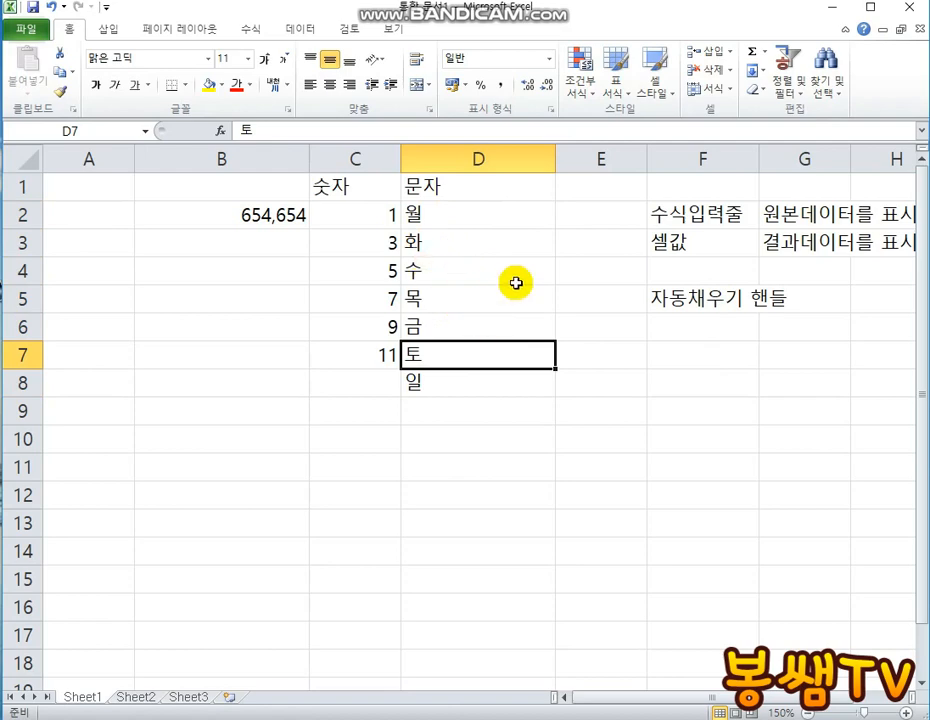
left_click(444, 210)
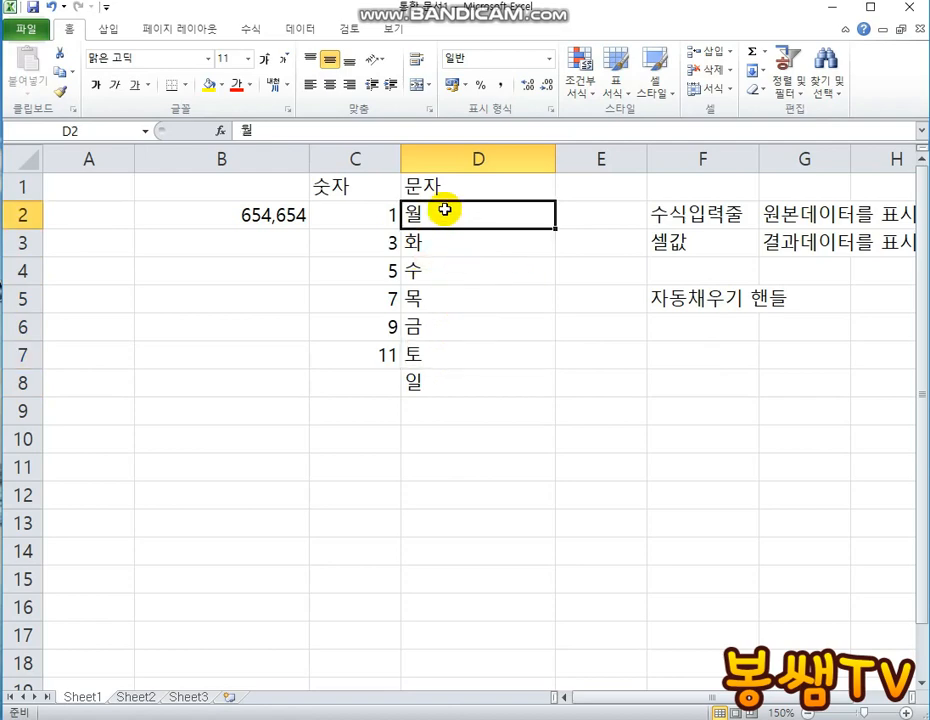
type("요일")
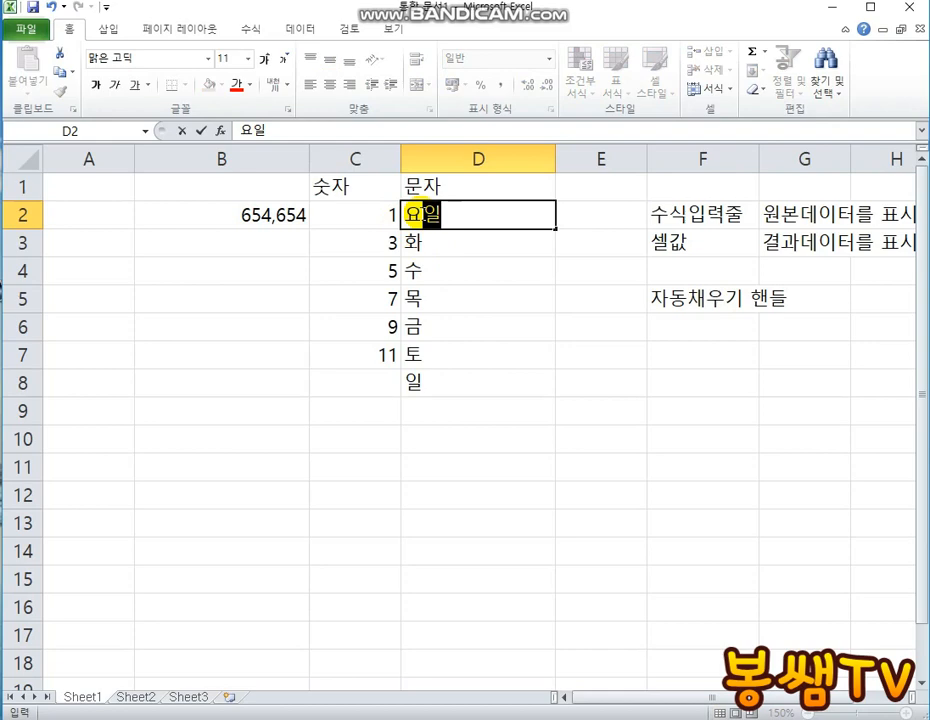
key("Escape")
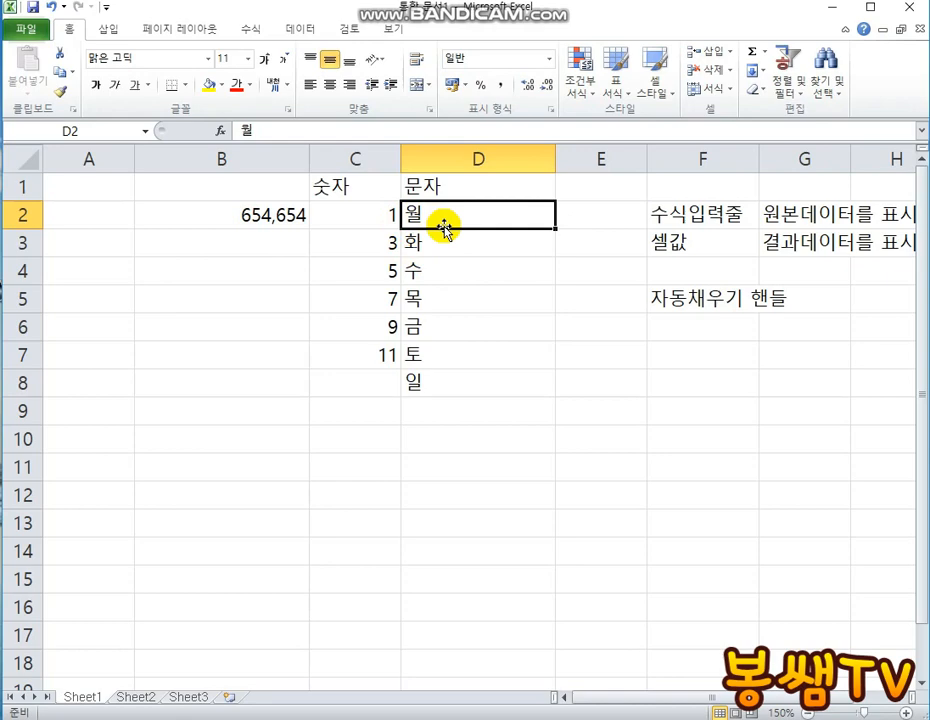
double_click(449, 216)
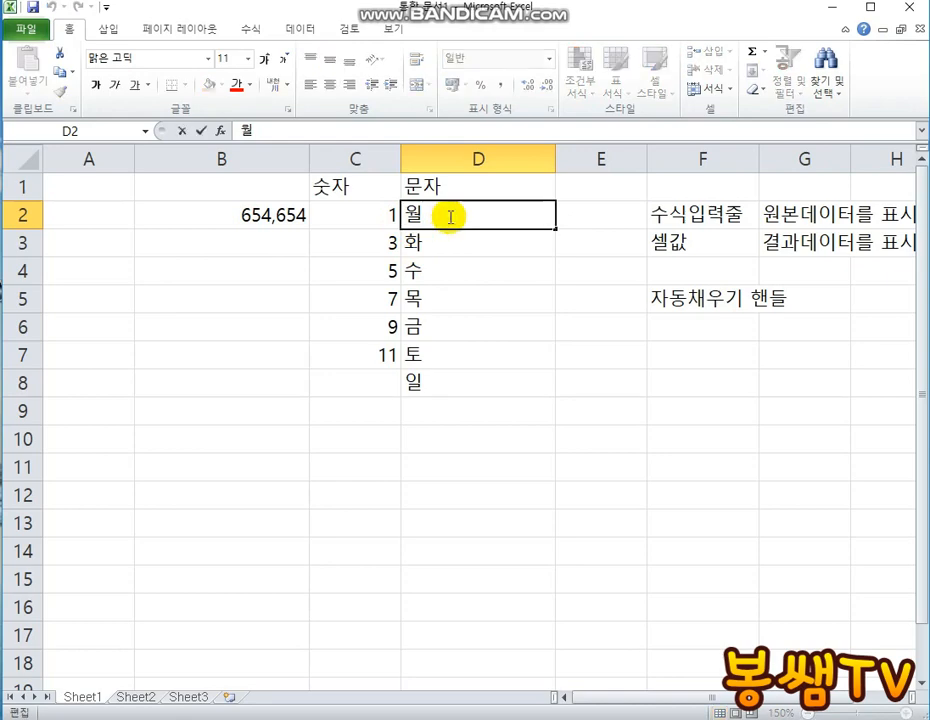
key("Escape")
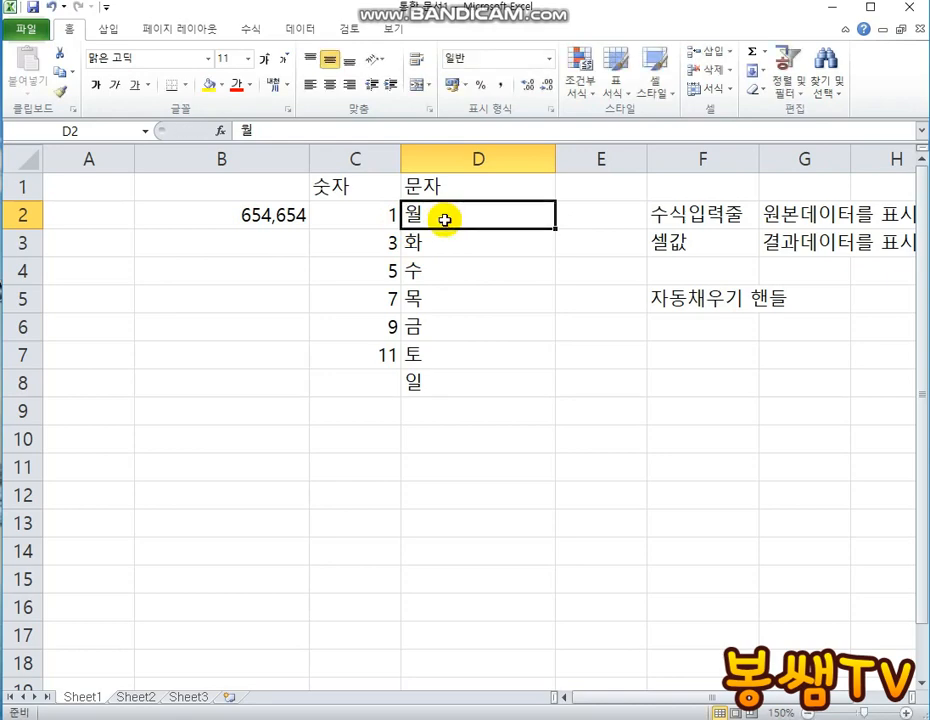
Step: Append 요일 to the weekday entries in D2, D3 and D4 to make 월요일, 화요일 and 수요일
double_click(439, 218)
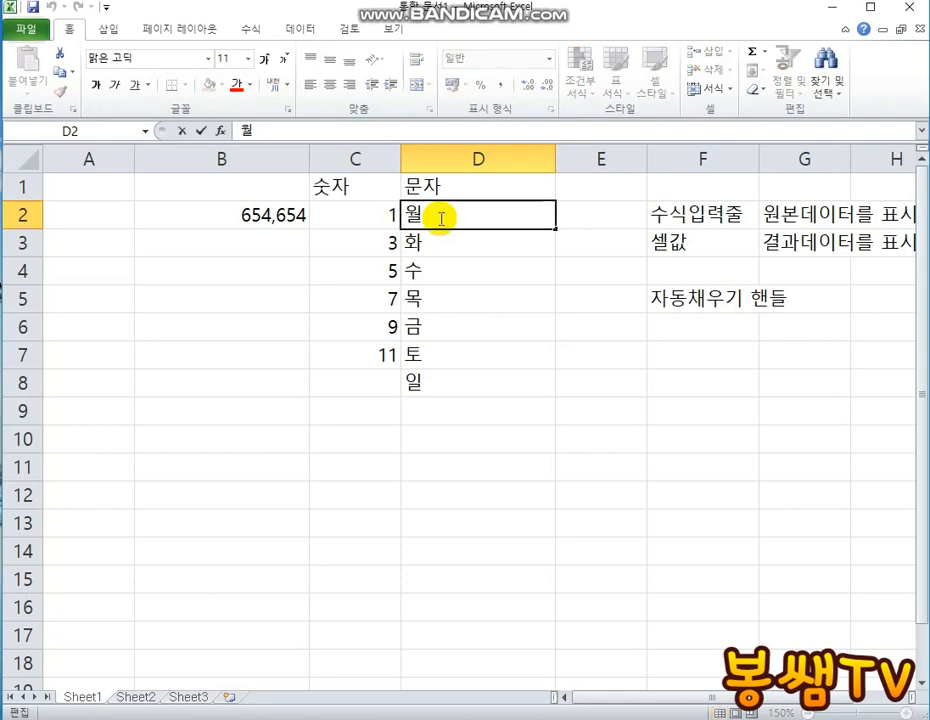
left_click(319, 133)
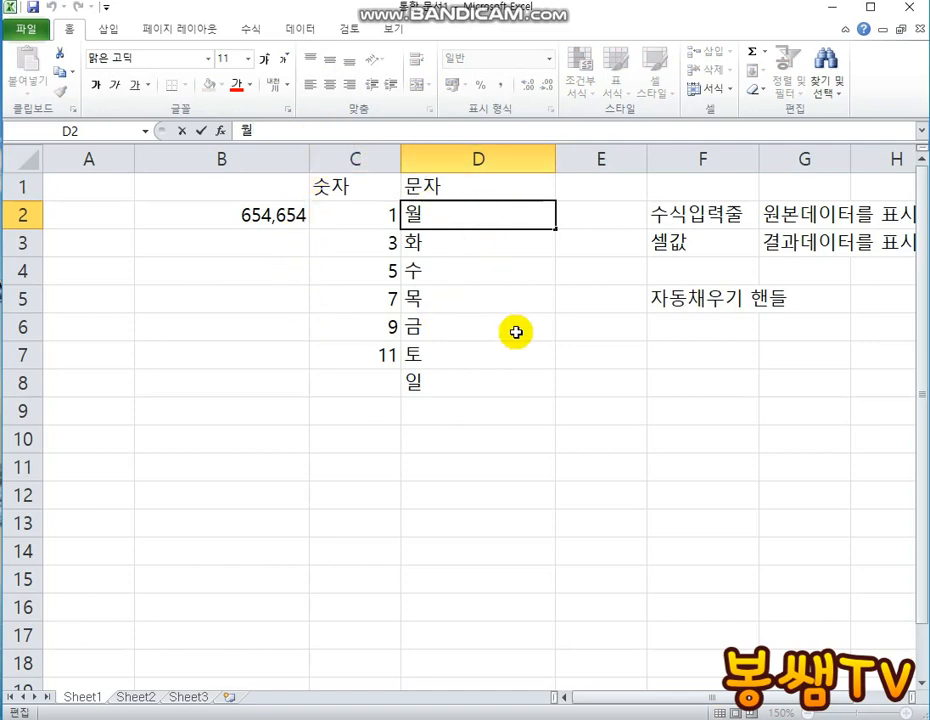
type("요일")
key("Return")
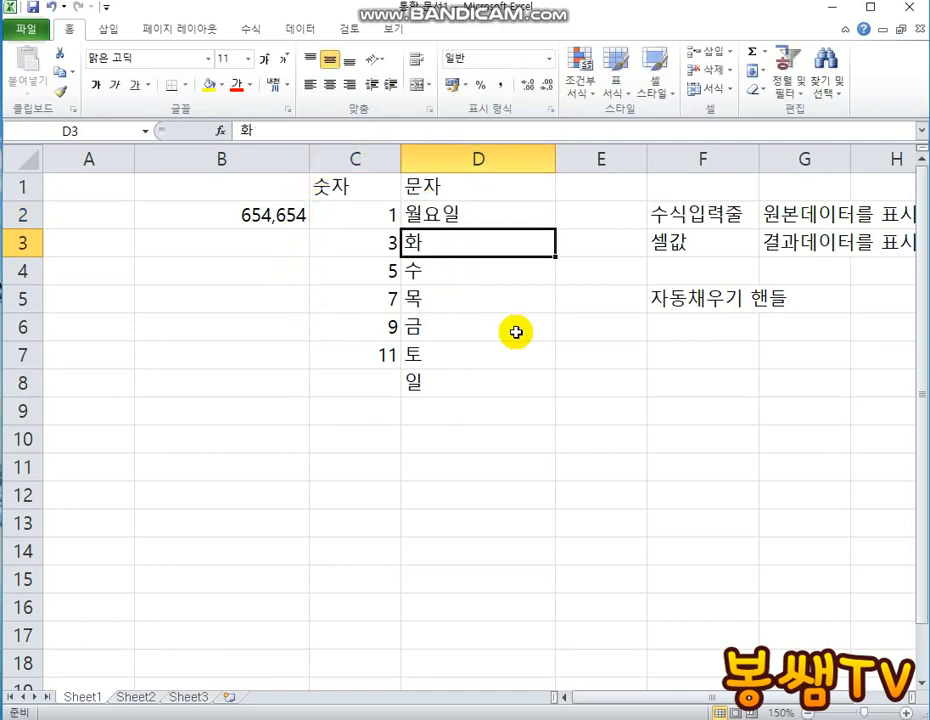
key("F2")
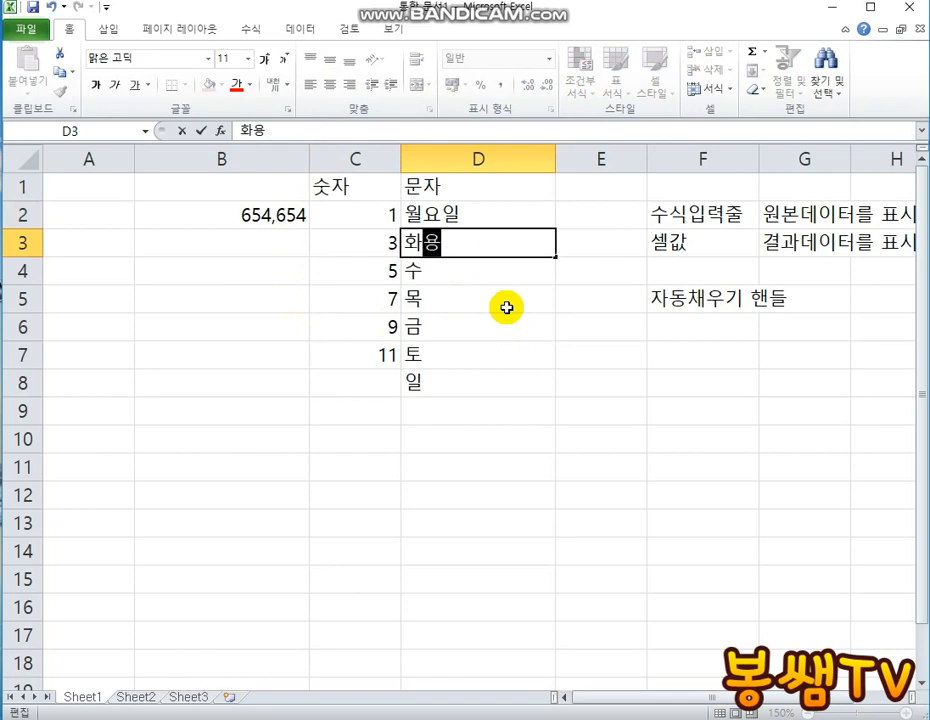
key("Return")
double_click(473, 270)
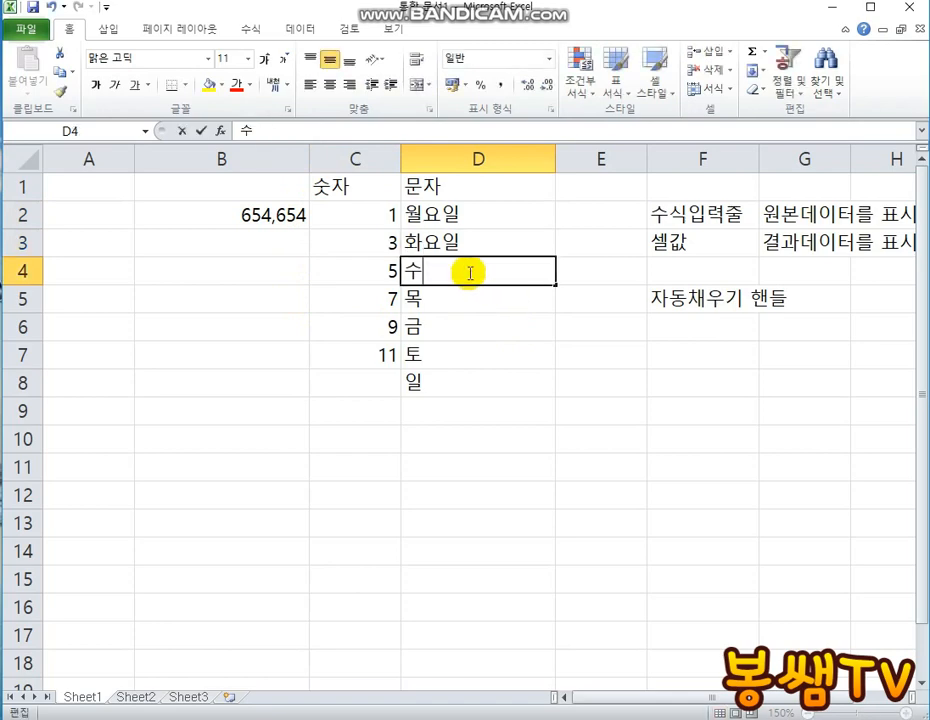
type("요일")
key("Return")
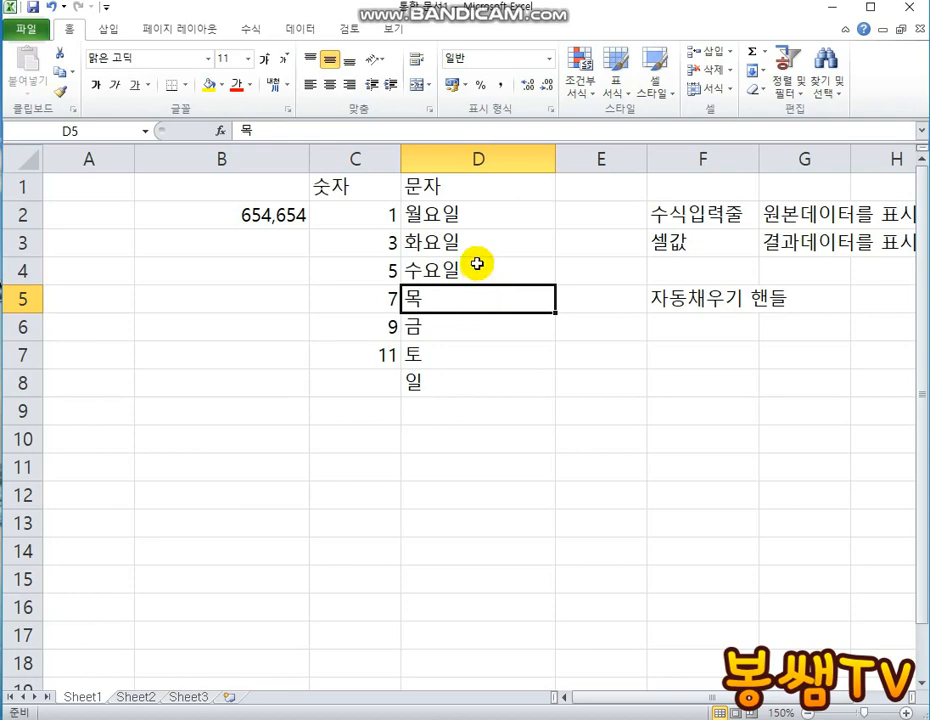
Step: Undo the three 요일 additions in D2:D4
key("ctrl+z")
key("ctrl+z")
key("ctrl+z")
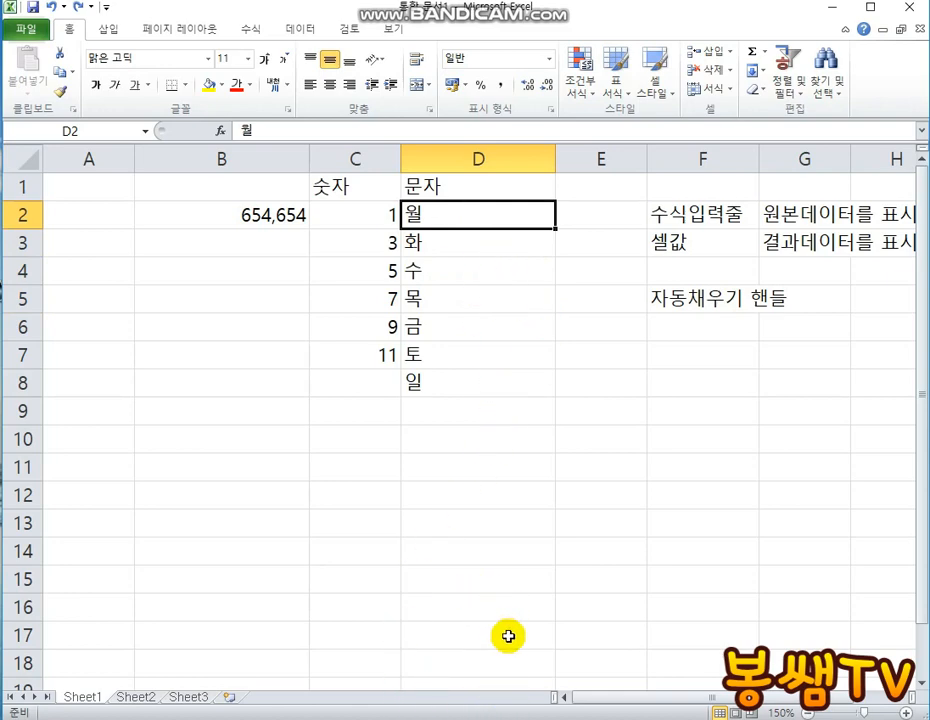
Step: Switch to the Notepad memo, find the heading 공통된 글자를 한판에 찍자~ and highlight parts of it
left_click(509, 718)
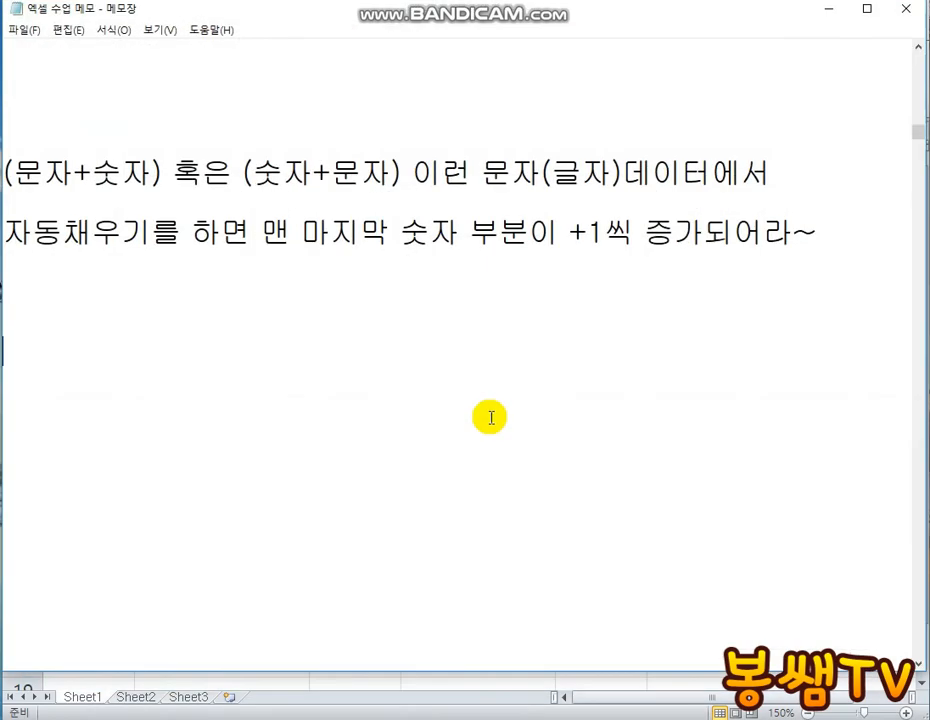
scroll(489, 418, "down", 3)
scroll(450, 417, "up", 3)
scroll(442, 417, "down", 2)
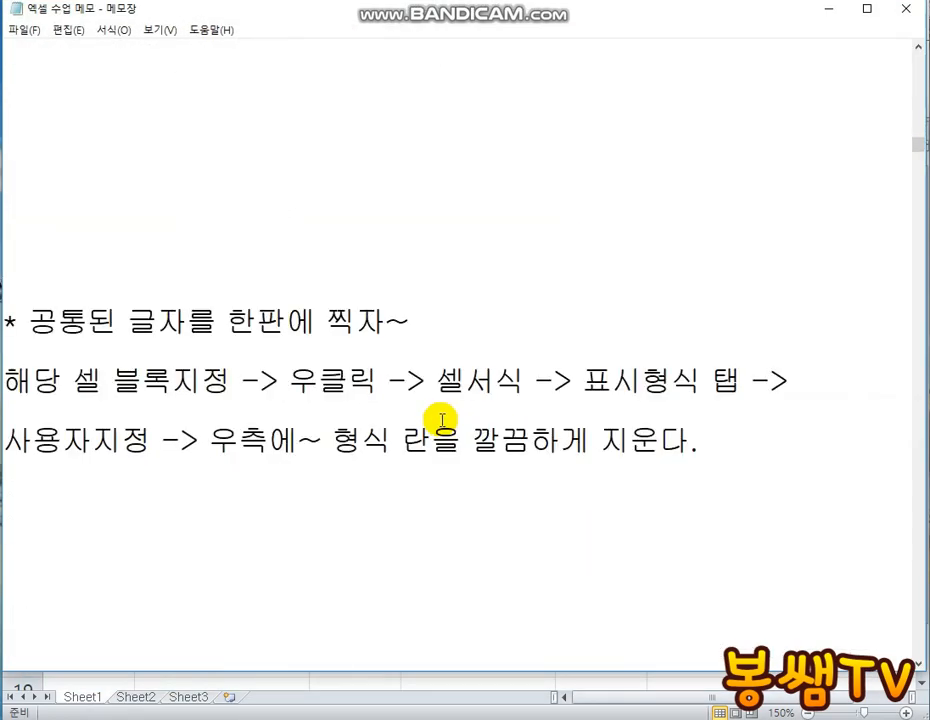
left_click_drag(29, 141, 367, 147)
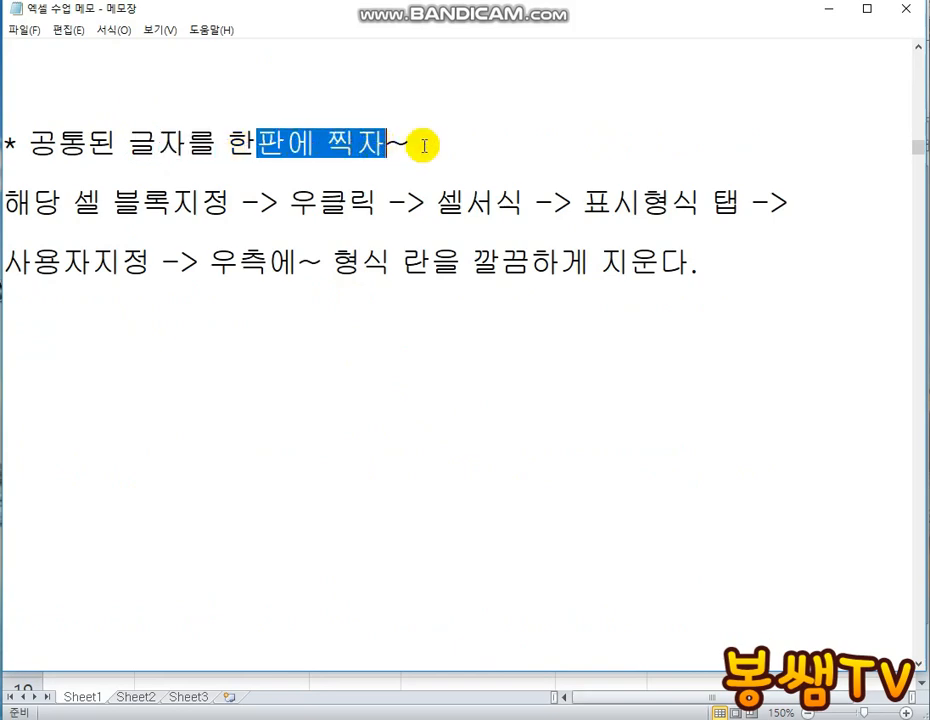
left_click(416, 146)
left_click_drag(442, 143, 411, 145)
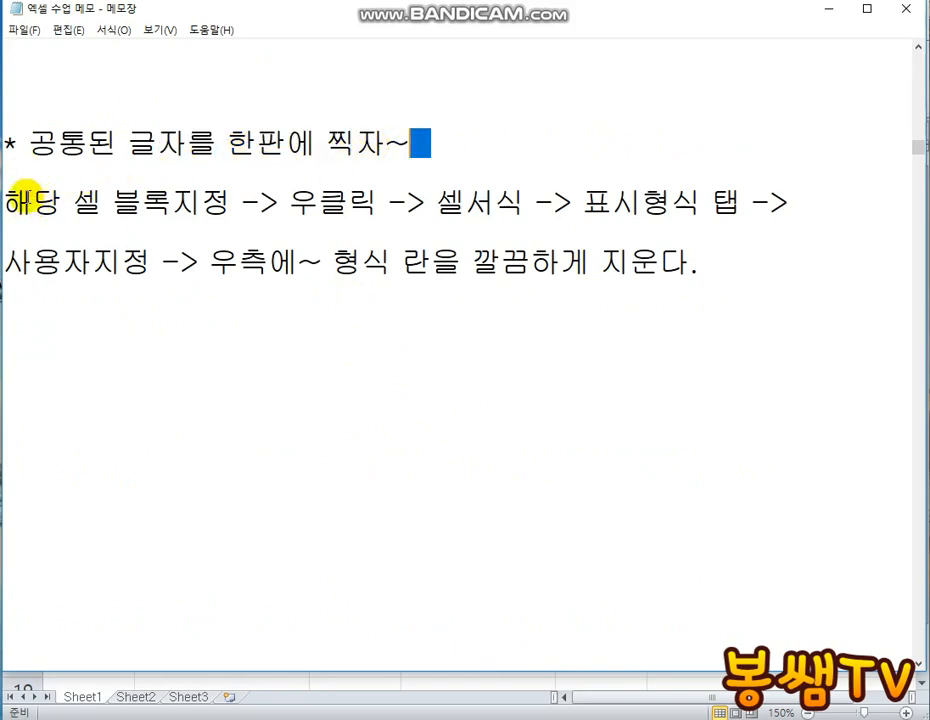
Step: Highlight 해당 셀 블록지정 and 우클릭 in the memo's procedure, and switch back to the Excel worksheet
left_click_drag(10, 203, 222, 205)
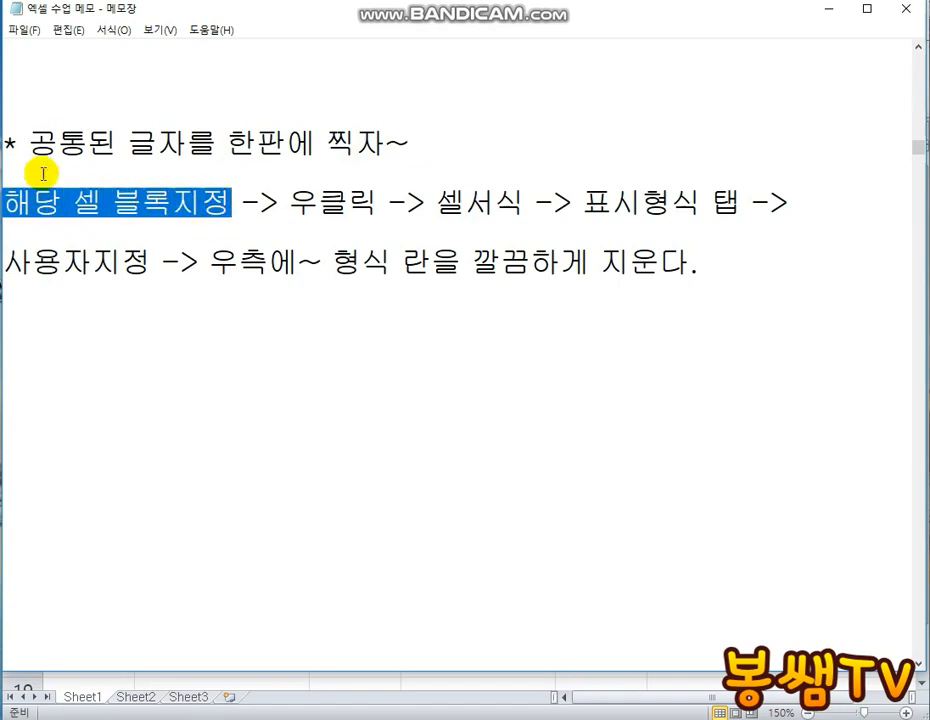
left_click_drag(288, 202, 375, 204)
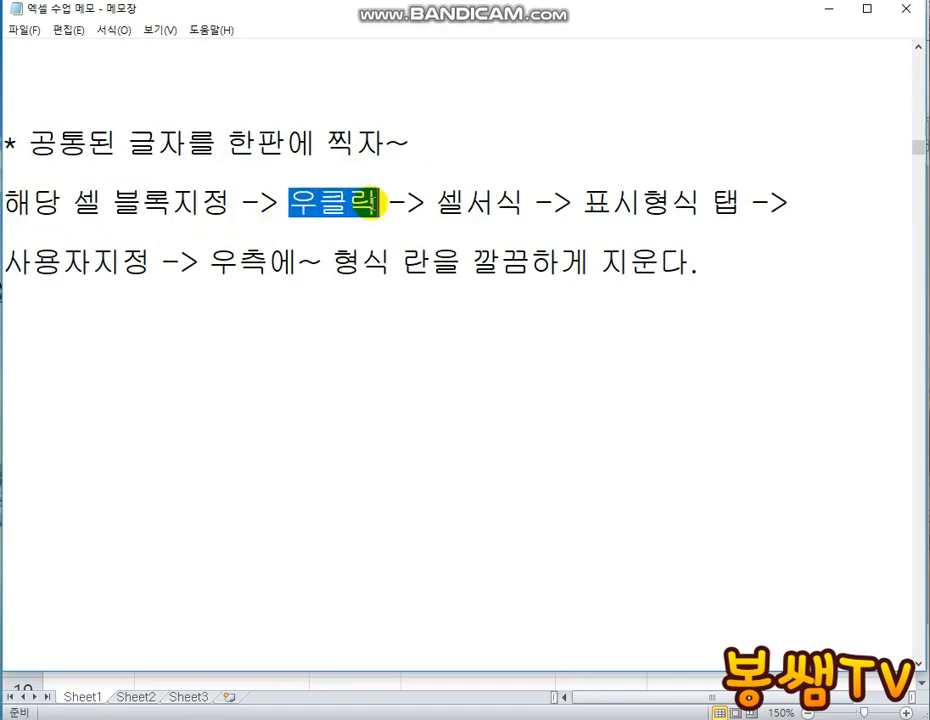
left_click(433, 204)
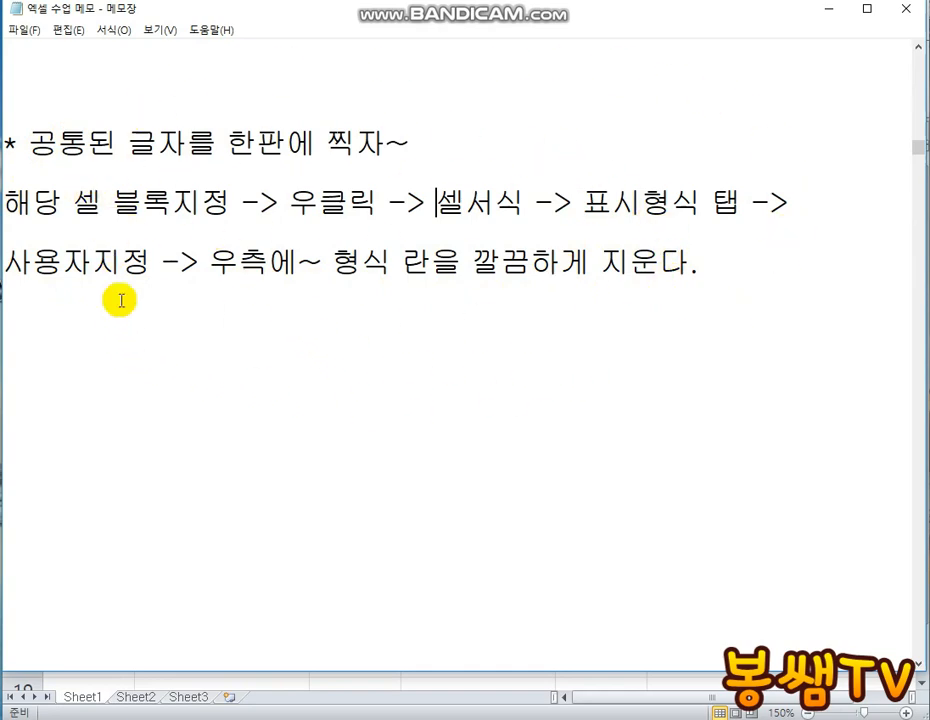
left_click(828, 12)
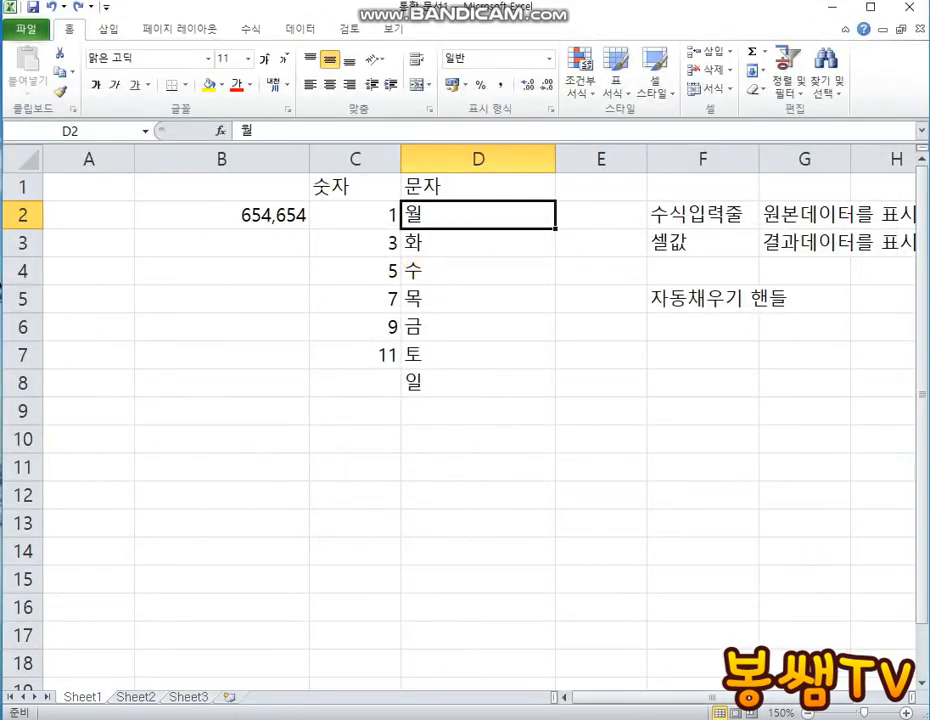
left_click(486, 708)
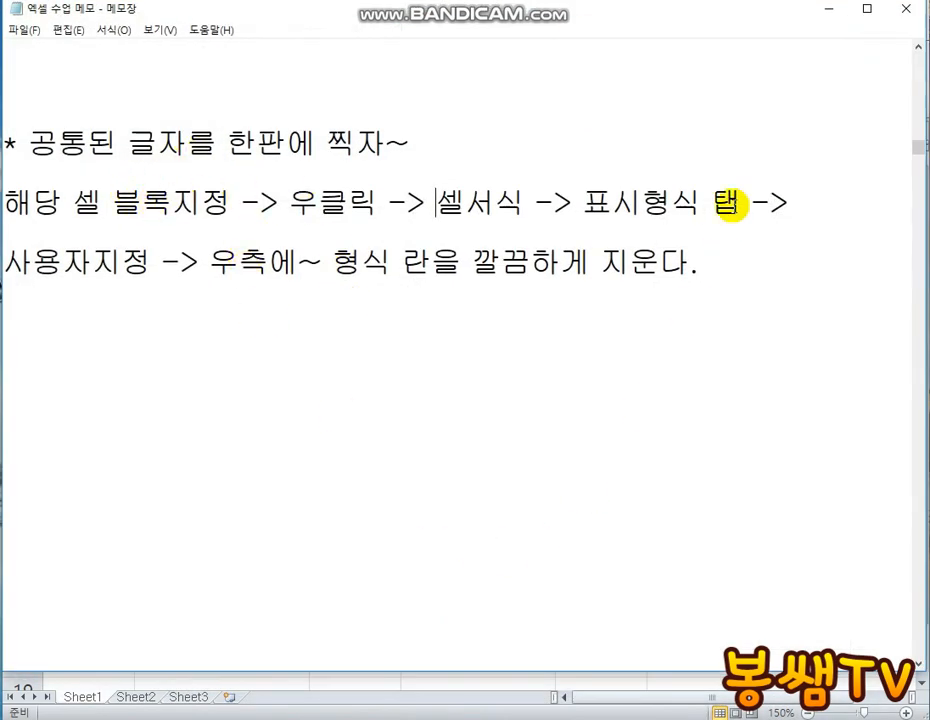
left_click(828, 10)
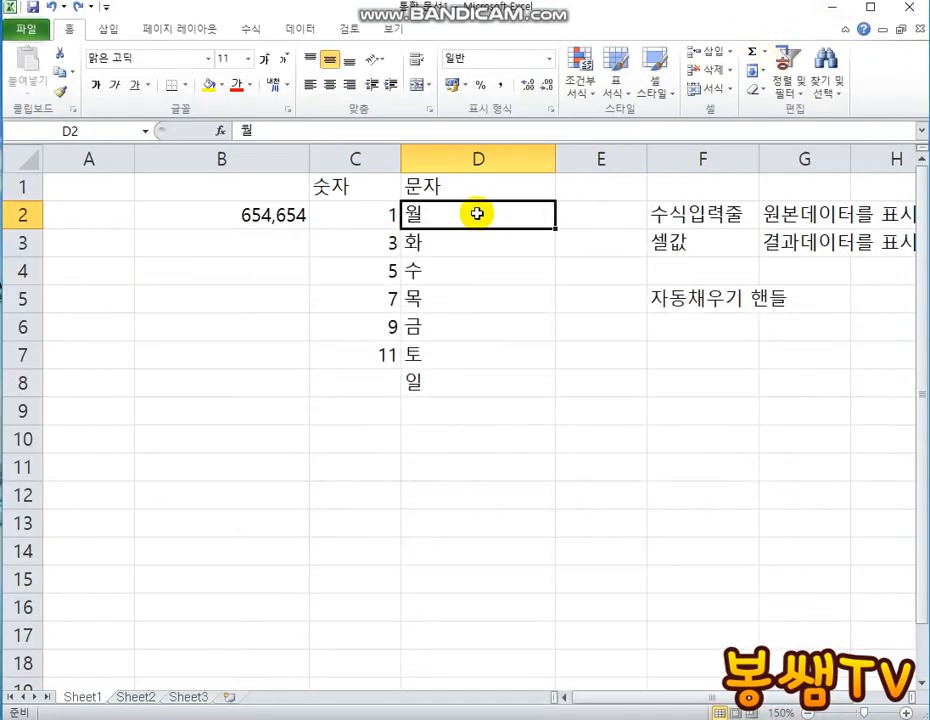
Step: Select the weekday cells D2:D8, and check the procedure in the Notepad memo before returning to the Excel worksheet
left_click_drag(477, 213, 473, 378)
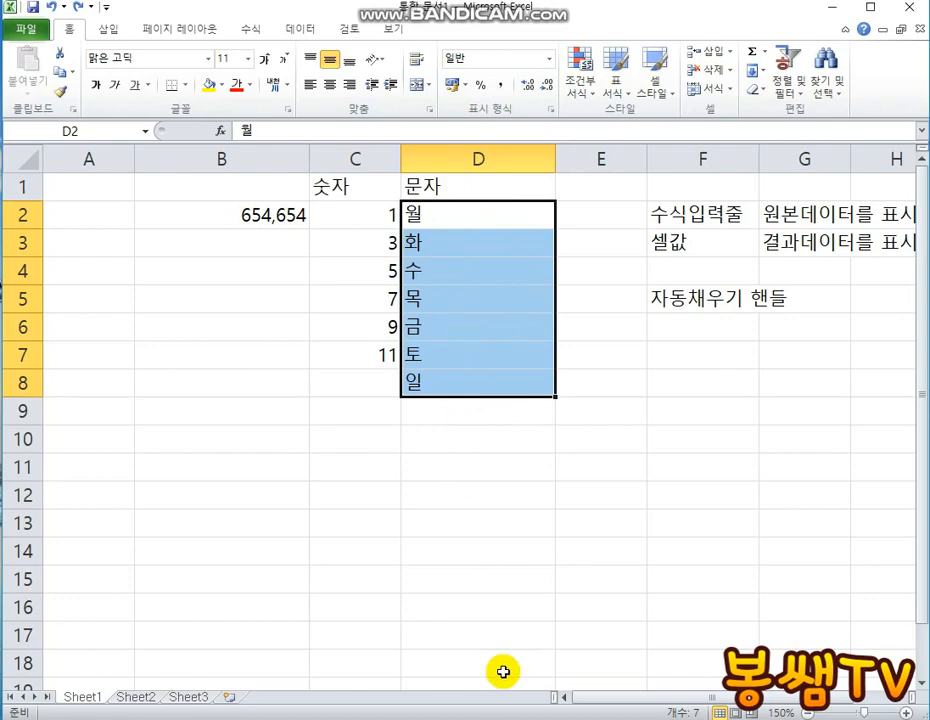
left_click(508, 719)
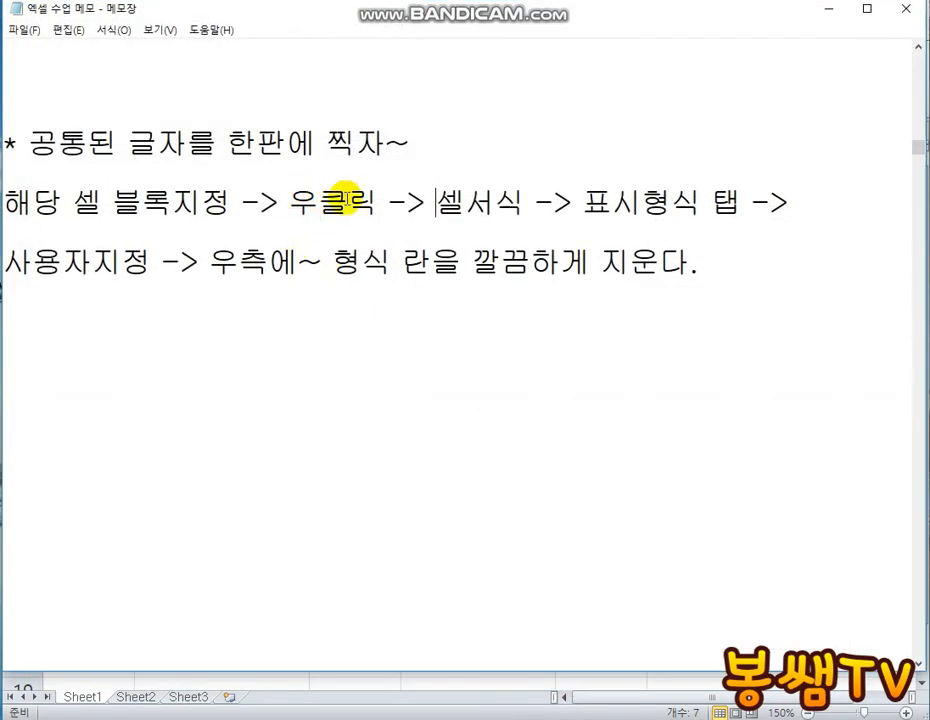
left_click(508, 719)
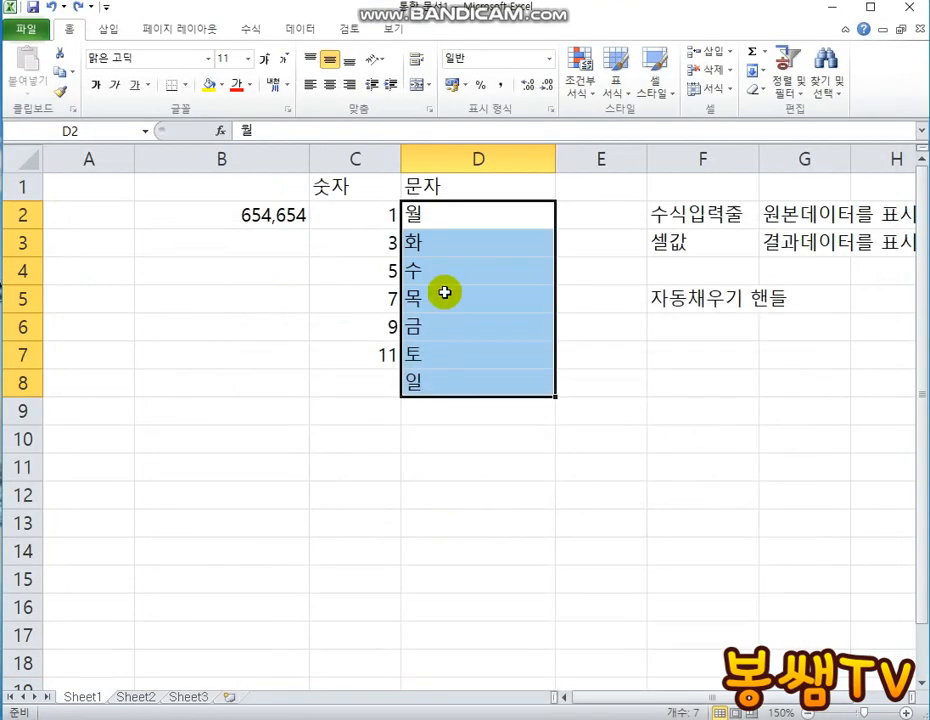
Step: In Format Cells for D2:D8, choose the 사용자 지정 category and clear the format code, checking the procedure against the Notepad memo
right_click(456, 219)
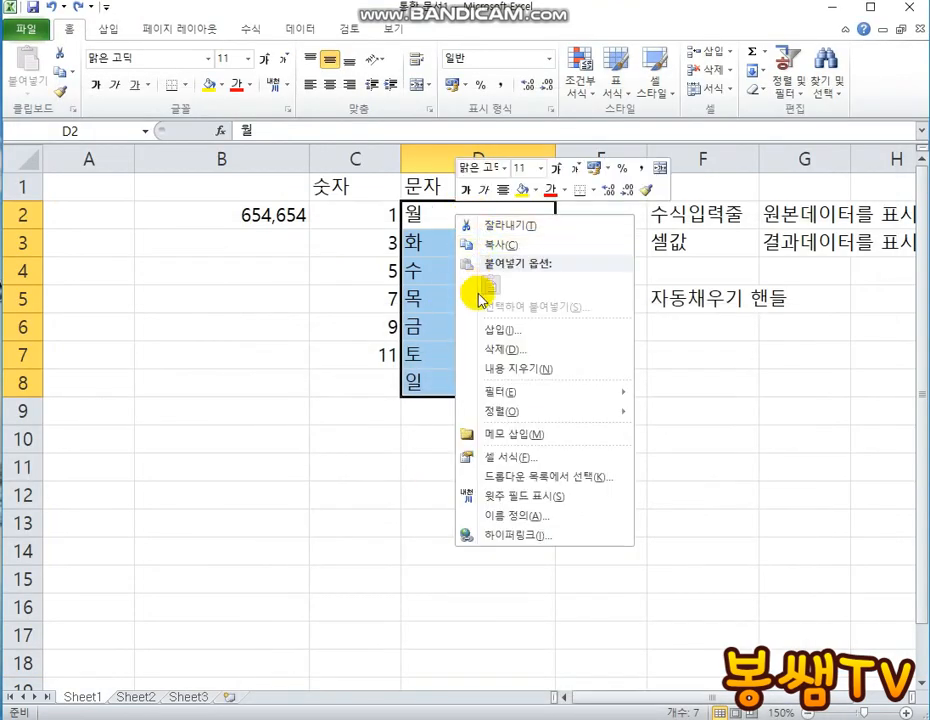
left_click(505, 460)
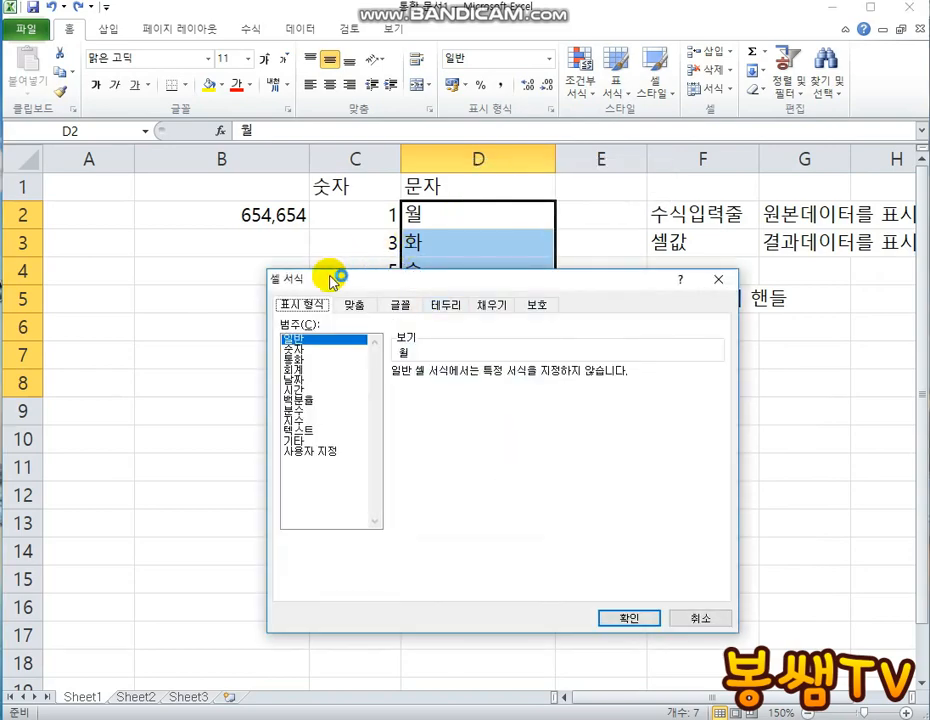
left_click_drag(332, 276, 511, 176)
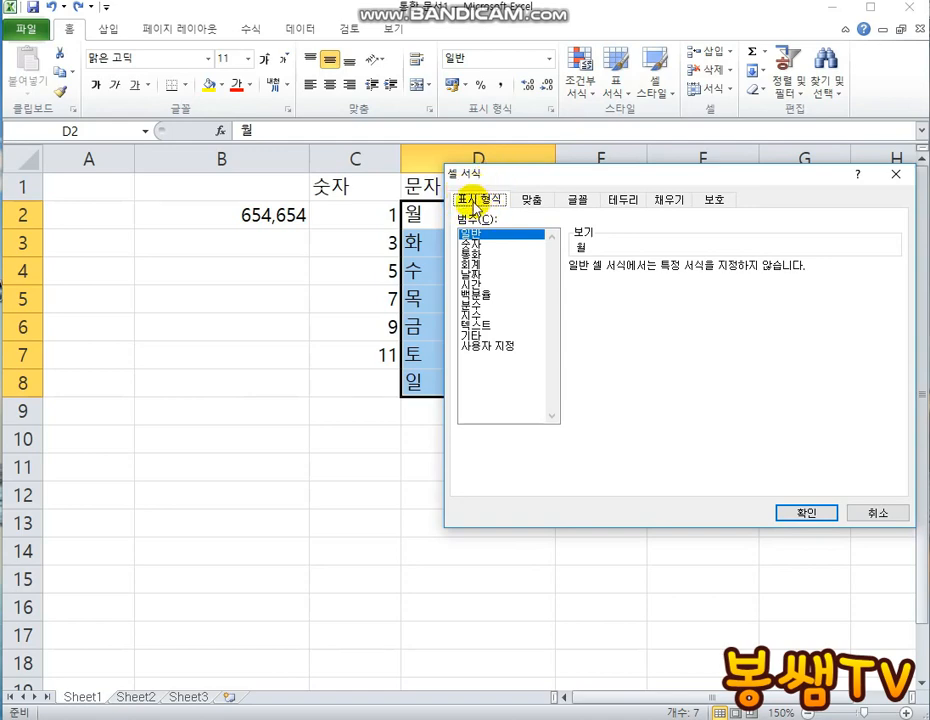
left_click(490, 346)
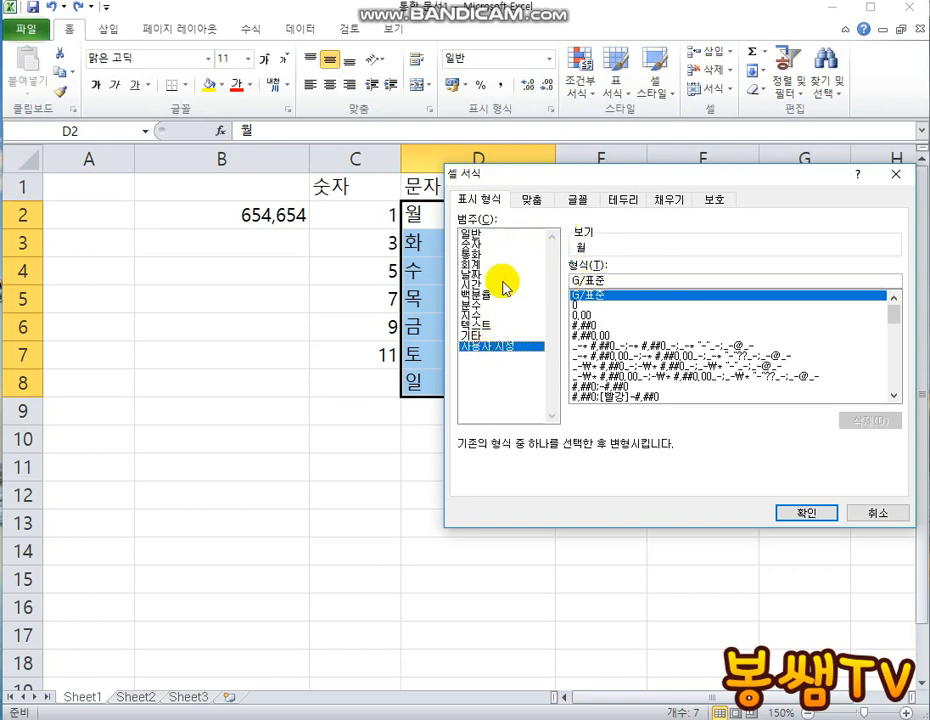
double_click(584, 278)
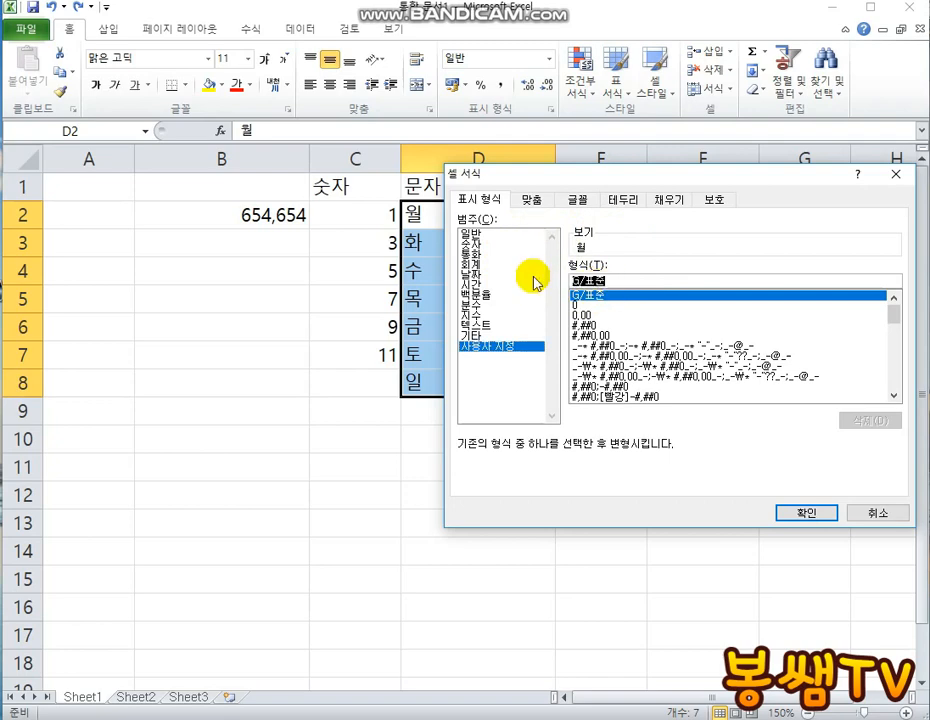
key("BackSpace")
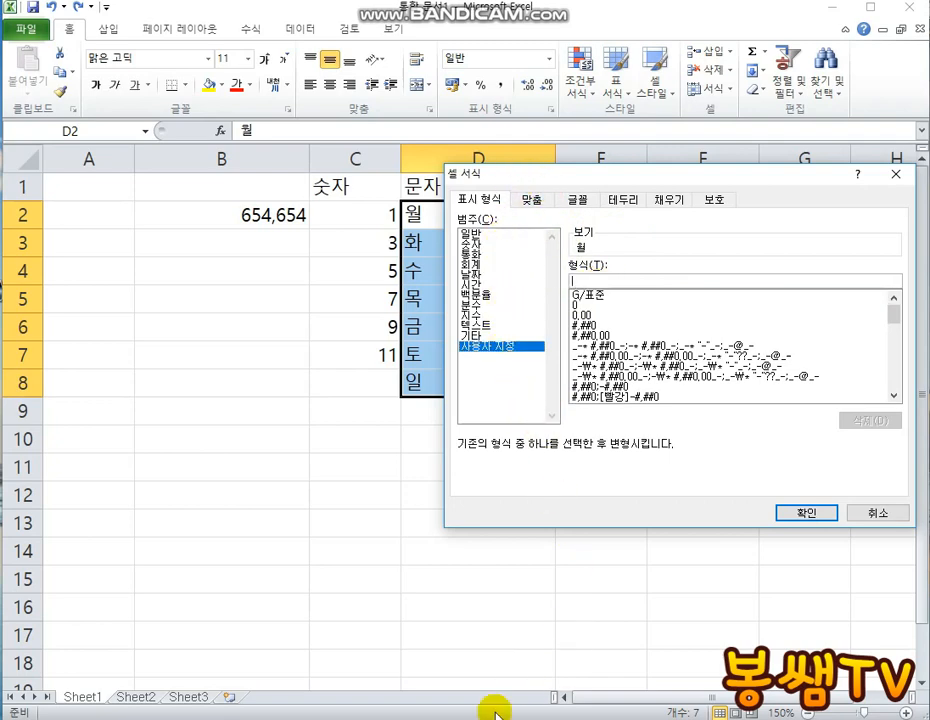
key("alt+Tab")
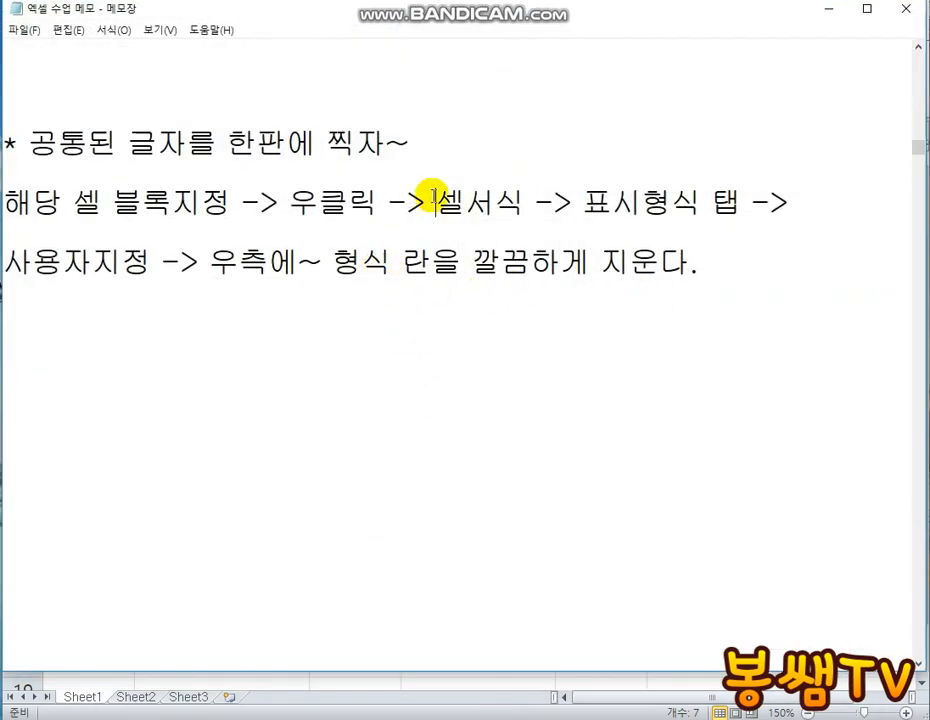
left_click(828, 9)
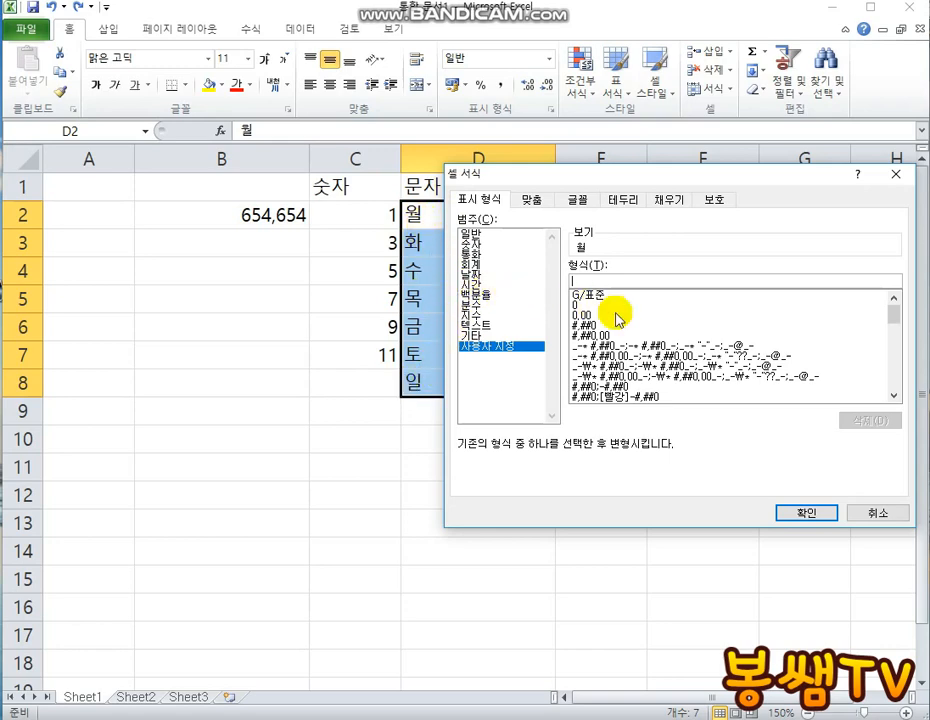
Step: Annotate the screen in red, linking the weekday cells to positions before and after a handwritten 요일 at the format field, and clear the annotations
left_click(849, 2)
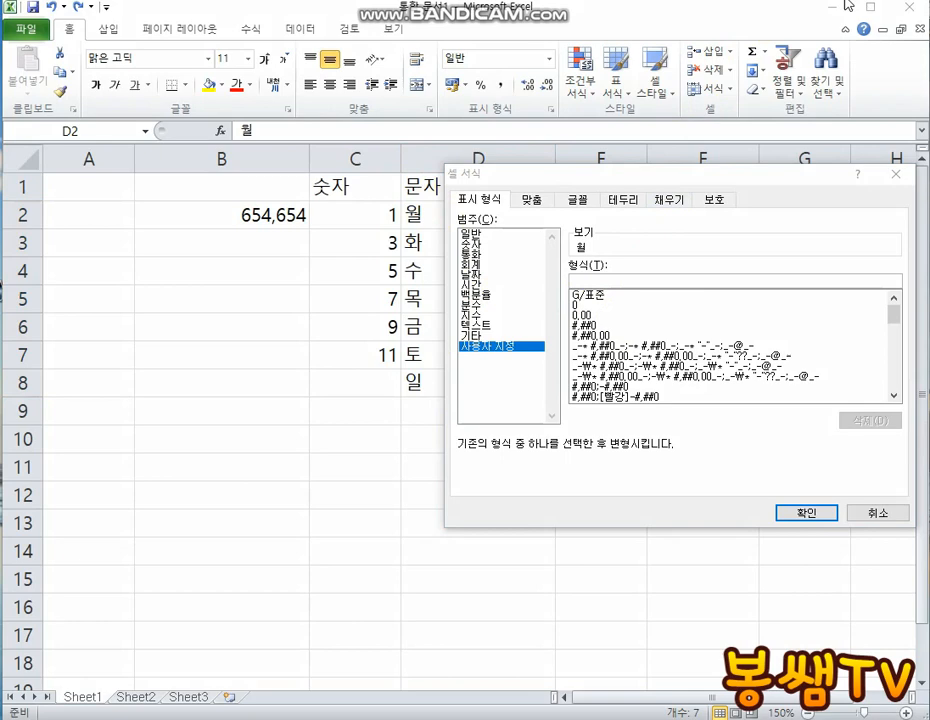
left_click_drag(620, 33, 603, 75)
left_click(650, 78)
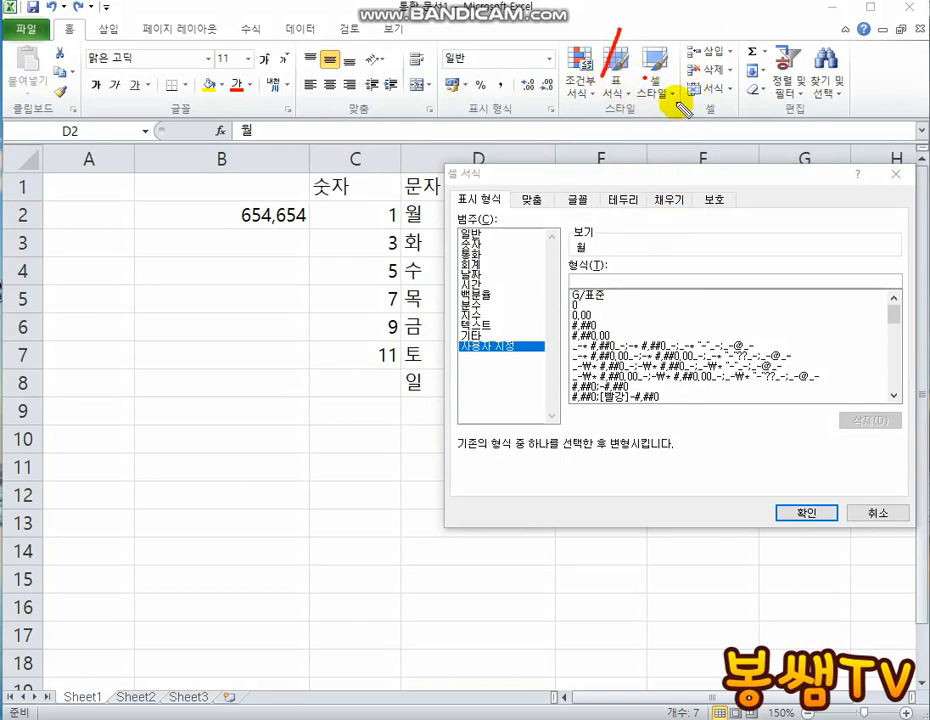
mouse_move(437, 214)
left_mouse_down()
mouse_move(459, 215)
mouse_move(470, 241)
mouse_move(457, 270)
mouse_move(461, 379)
mouse_move(470, 238)
mouse_move(504, 181)
mouse_move(565, 239)
mouse_move(577, 280)
mouse_move(607, 290)
mouse_move(606, 270)
mouse_move(640, 273)
left_mouse_up()
left_click_drag(653, 261, 688, 286)
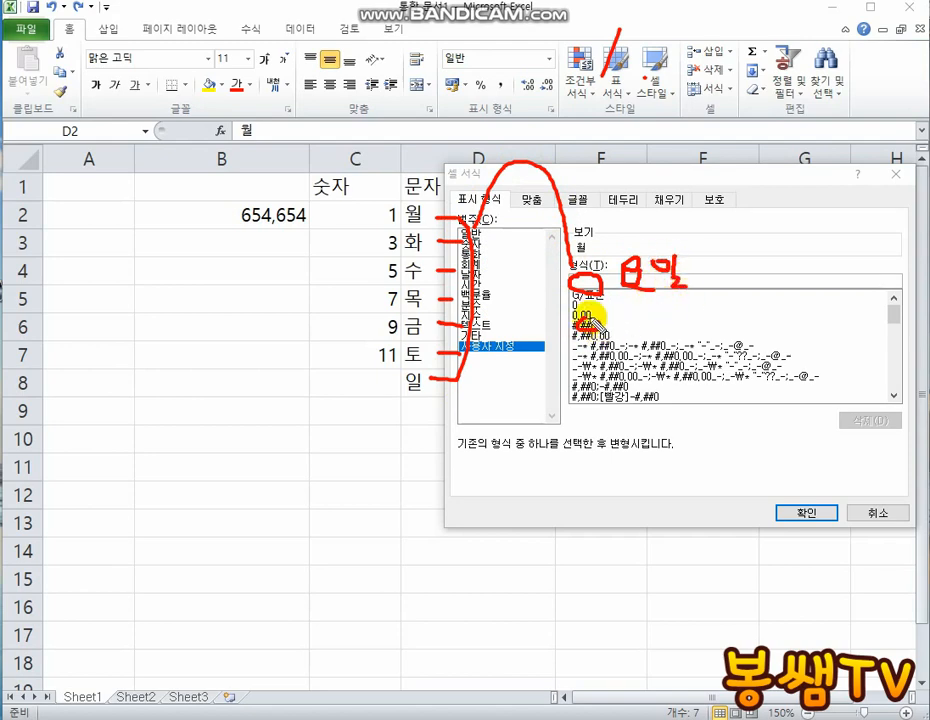
mouse_move(584, 318)
left_mouse_down()
mouse_move(600, 355)
mouse_move(628, 320)
left_mouse_up()
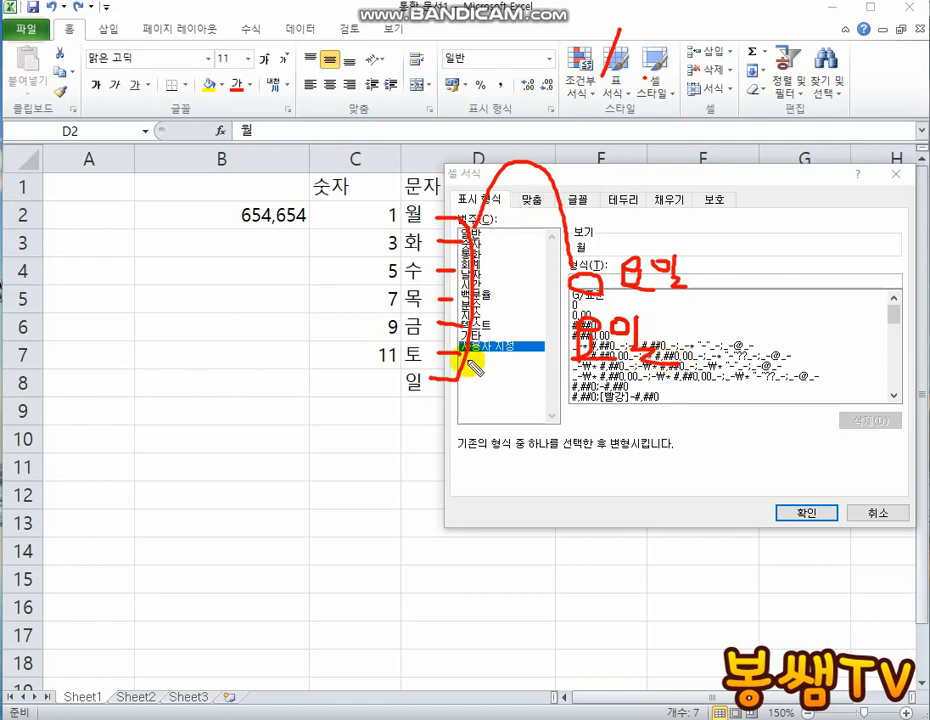
mouse_move(470, 365)
left_mouse_down()
mouse_move(554, 426)
mouse_move(614, 407)
left_mouse_up()
mouse_move(668, 358)
left_mouse_down()
mouse_move(685, 357)
mouse_move(650, 345)
mouse_move(668, 316)
left_mouse_up()
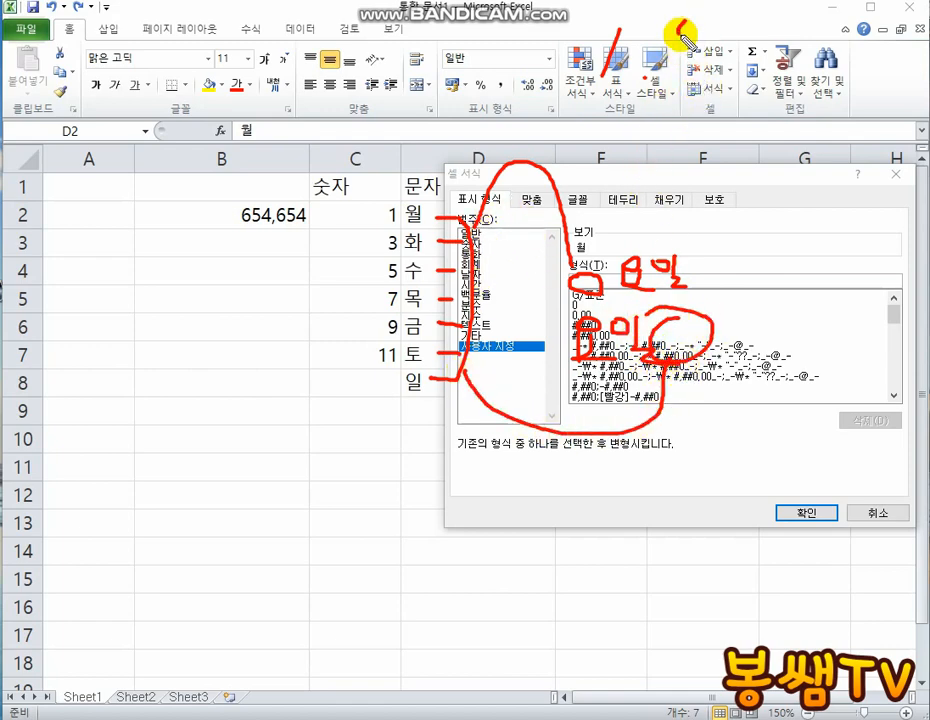
left_click_drag(678, 24, 703, 40)
left_click_drag(686, 40, 686, 62)
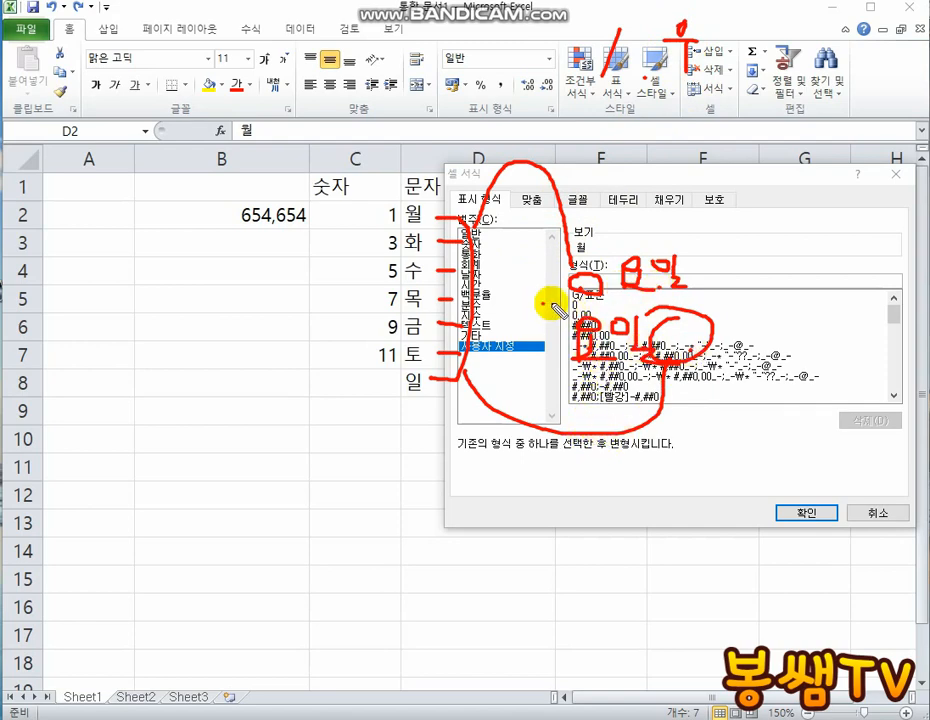
mouse_move(553, 308)
left_mouse_down()
mouse_move(718, 262)
mouse_move(556, 214)
mouse_move(536, 291)
mouse_move(583, 340)
left_mouse_up()
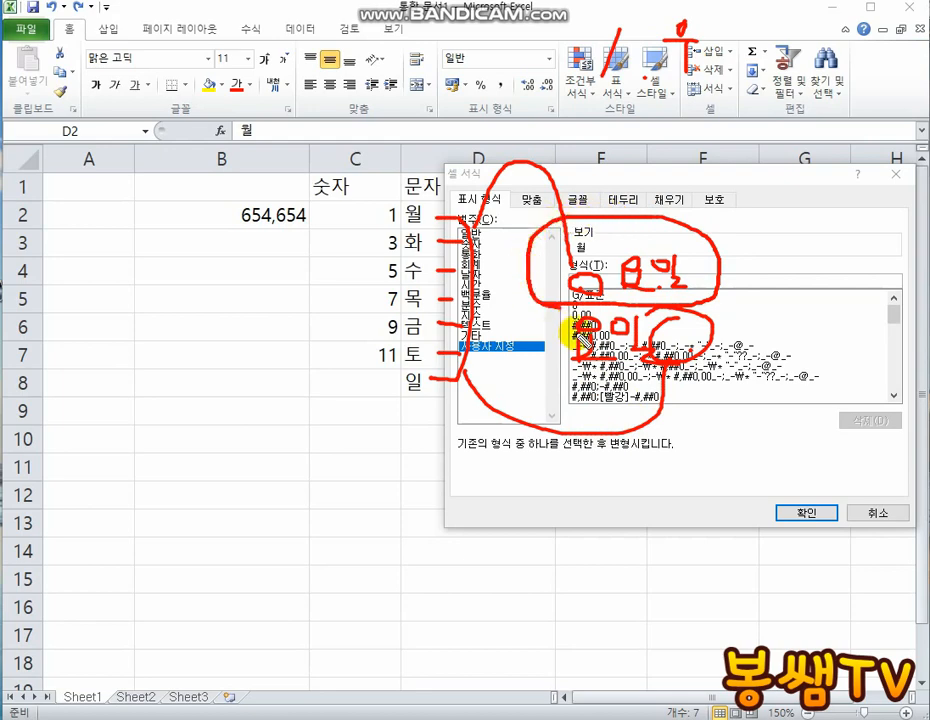
left_click_drag(755, 84, 663, 48)
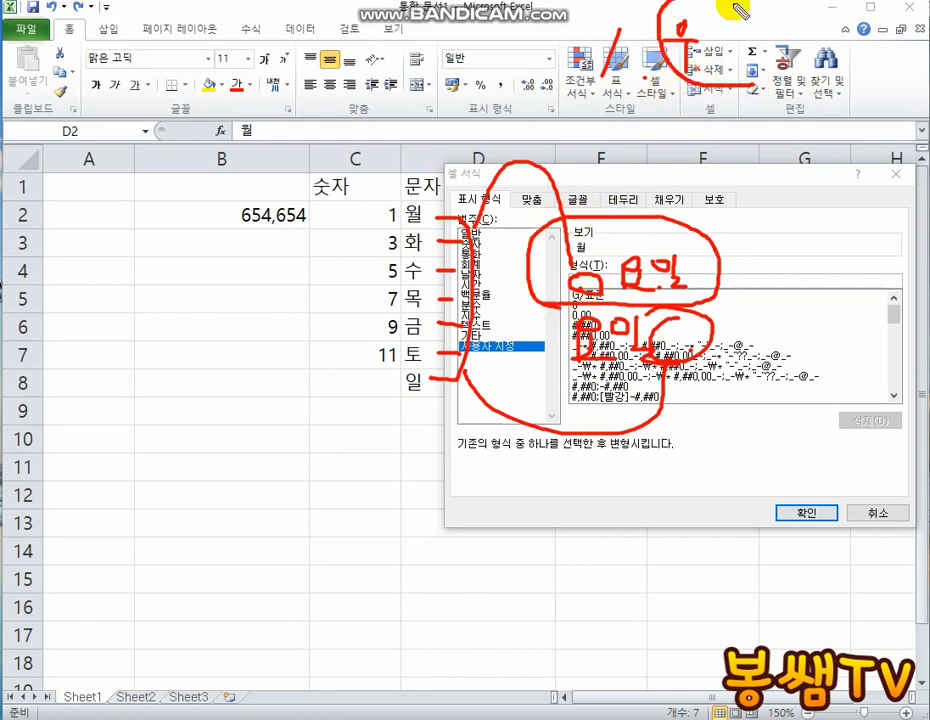
mouse_move(600, 118)
left_mouse_down()
mouse_move(623, 118)
mouse_move(628, 152)
mouse_move(637, 148)
left_mouse_up()
left_click(645, 148)
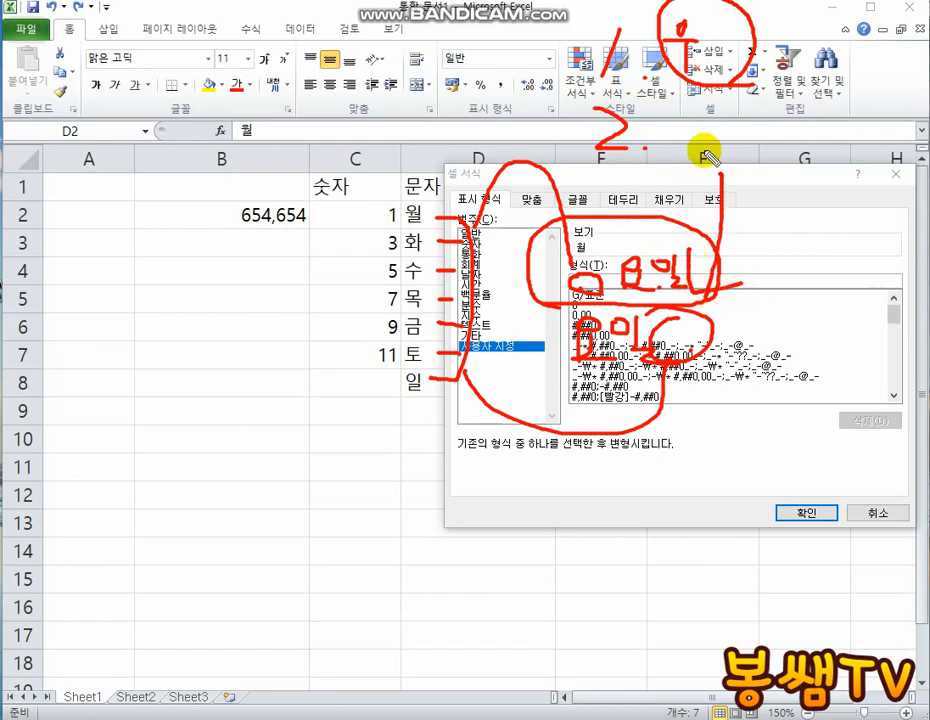
key("Escape")
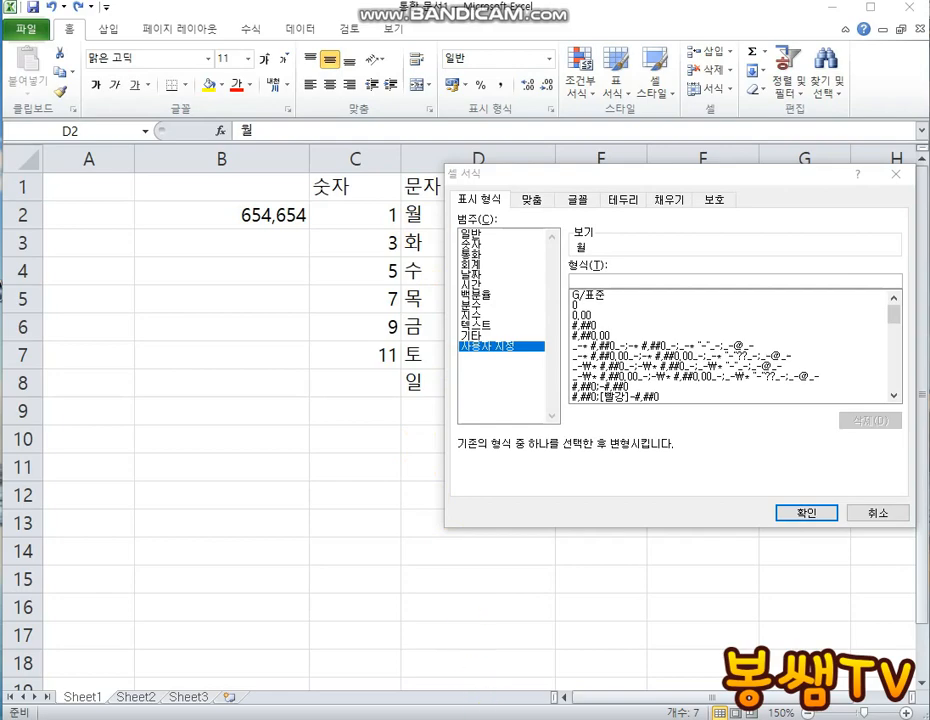
Step: Switch to the Notepad memo and examine the 원본 표시 기호 section on the symbols #, 0 and @ for number and text data
key("alt+Tab")
scroll(322, 388, "down", 5)
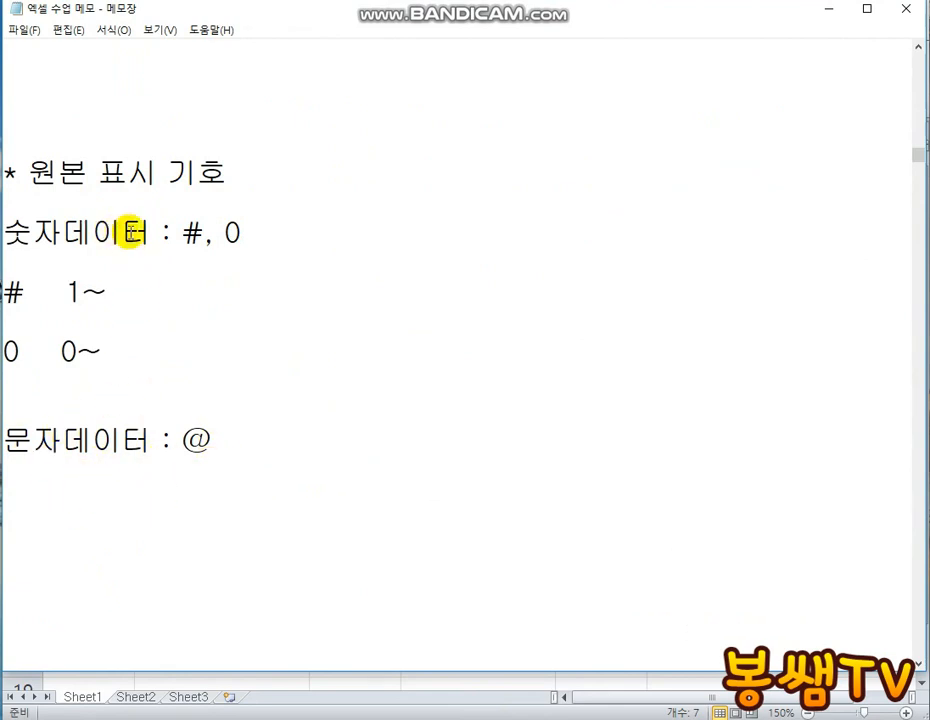
left_click_drag(142, 233, 8, 232)
left_click(187, 239)
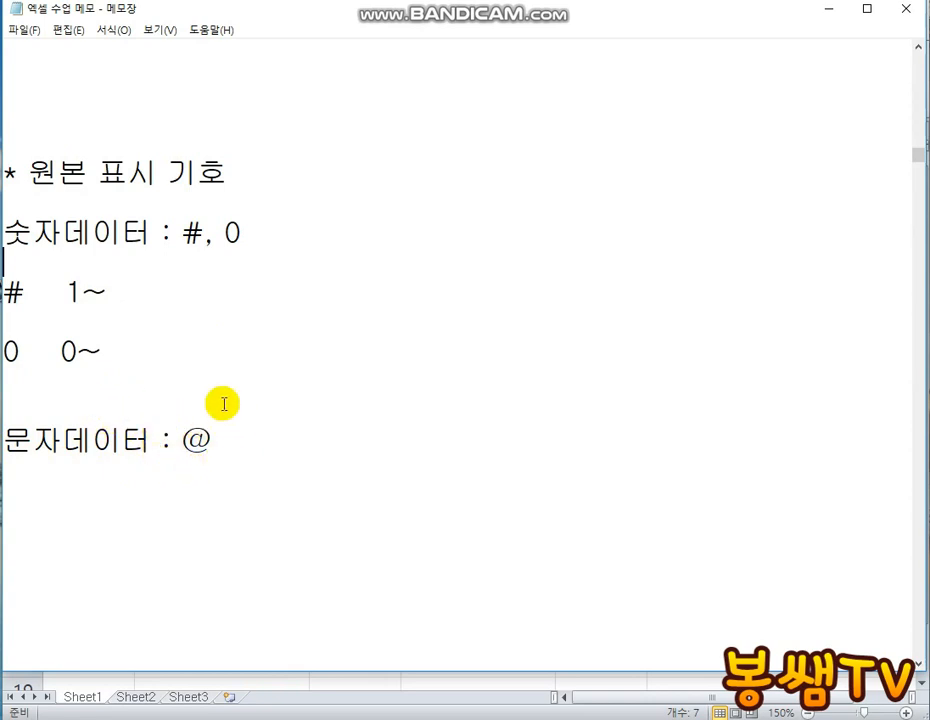
left_click(200, 358)
left_click(145, 388)
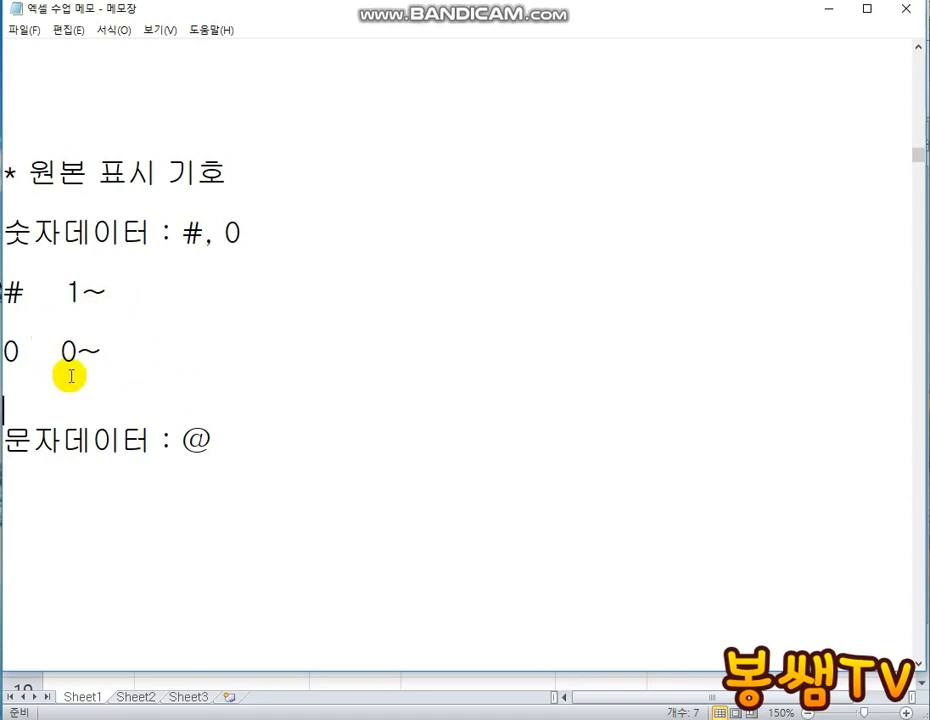
left_click(133, 293)
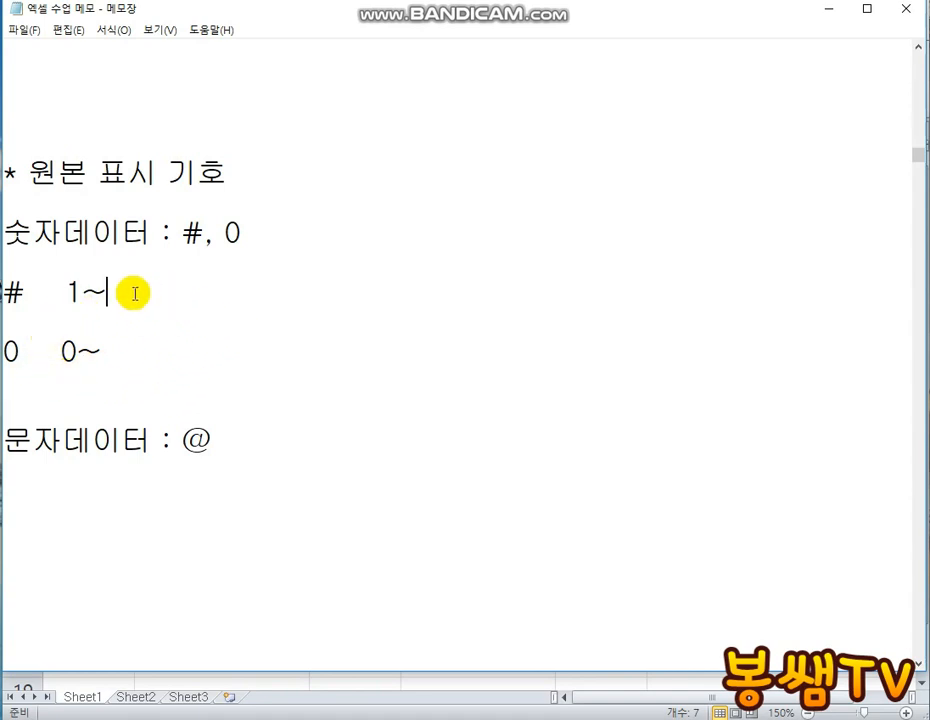
left_click(127, 336)
left_click(126, 300)
left_click(127, 345)
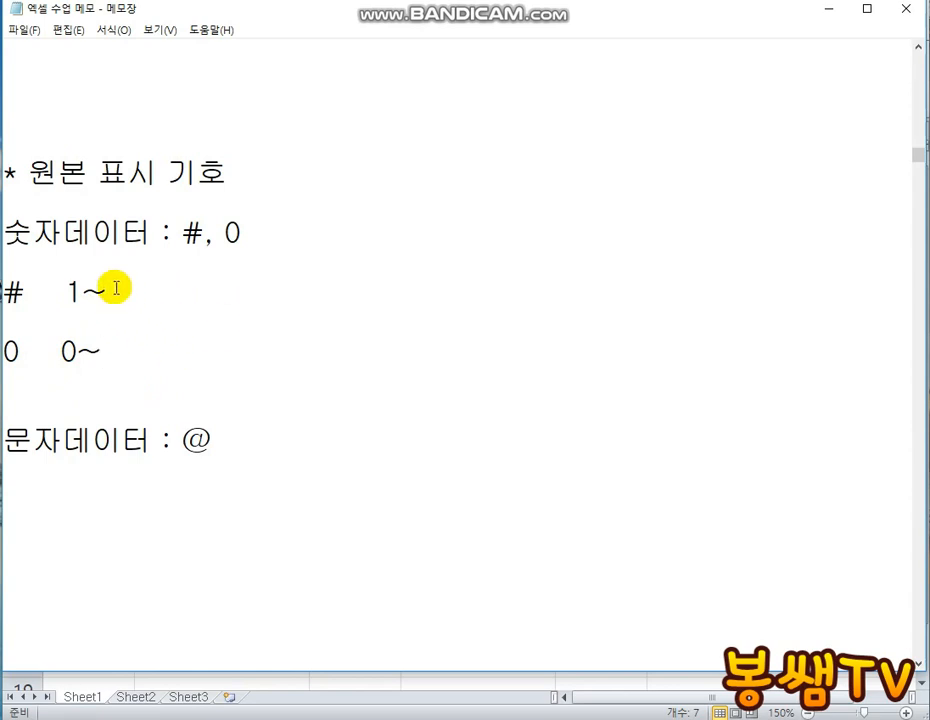
left_click_drag(110, 345, 2, 352)
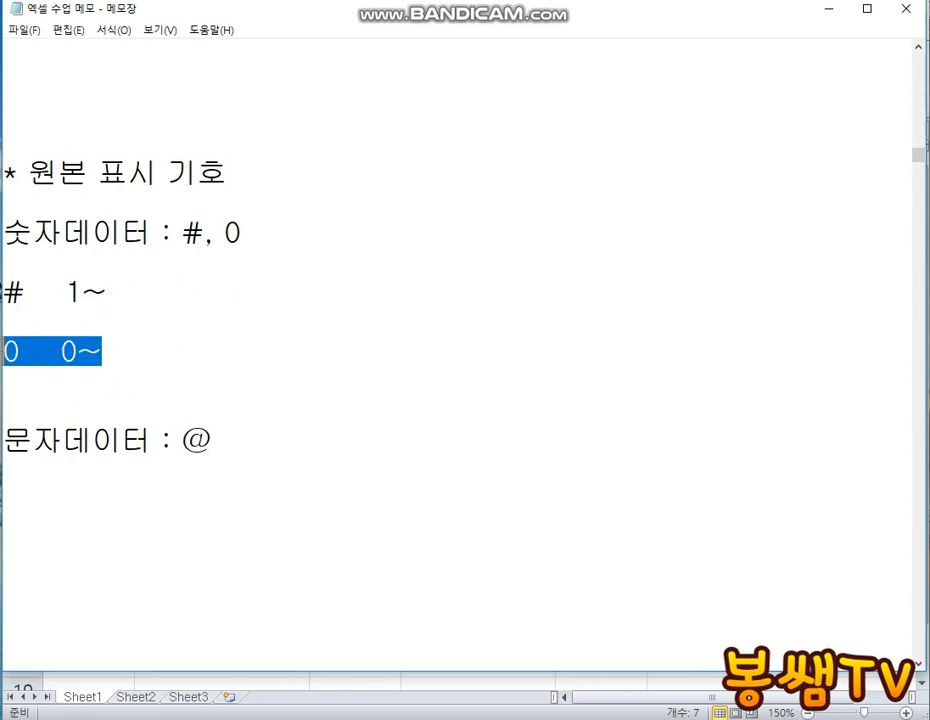
left_click(122, 349)
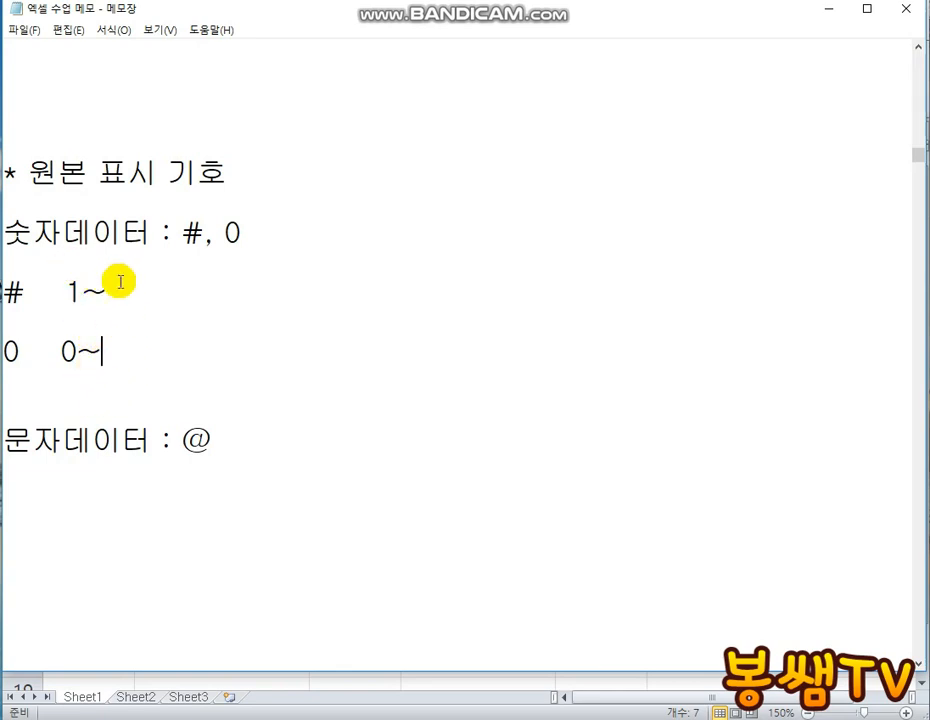
left_click(827, 11)
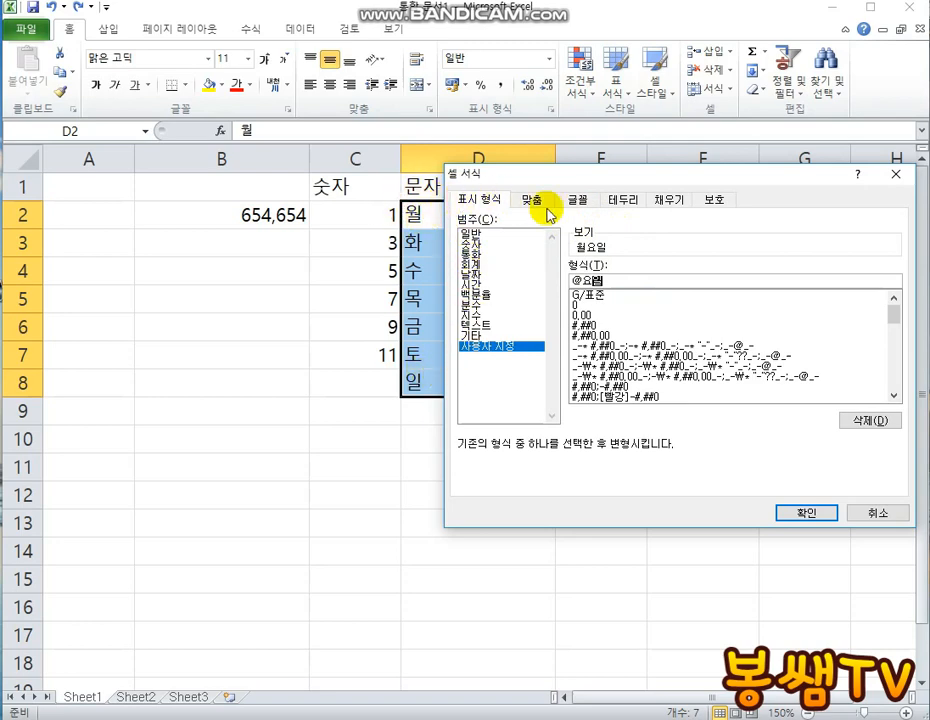
left_click(415, 212)
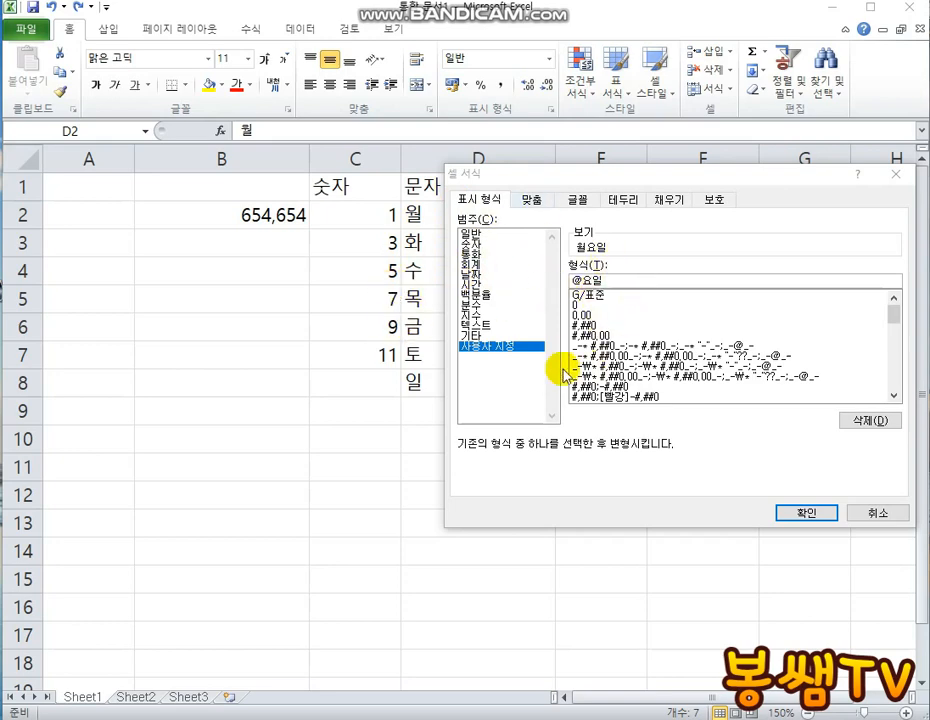
left_click(822, 510)
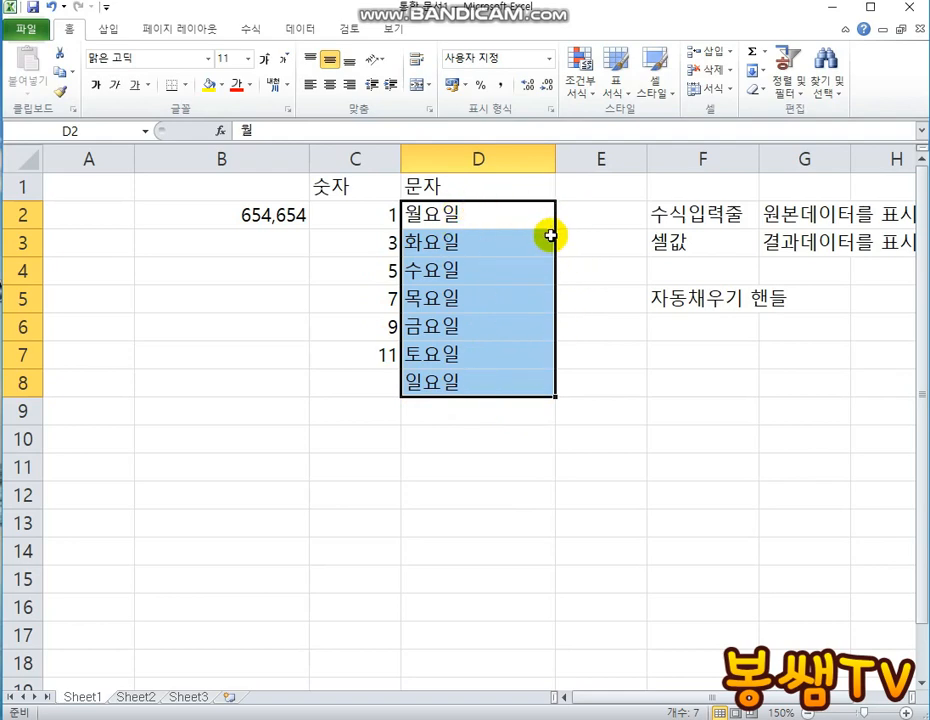
Step: Enter 월요일 in E2 and AutoFill it down to E9
left_click(578, 215)
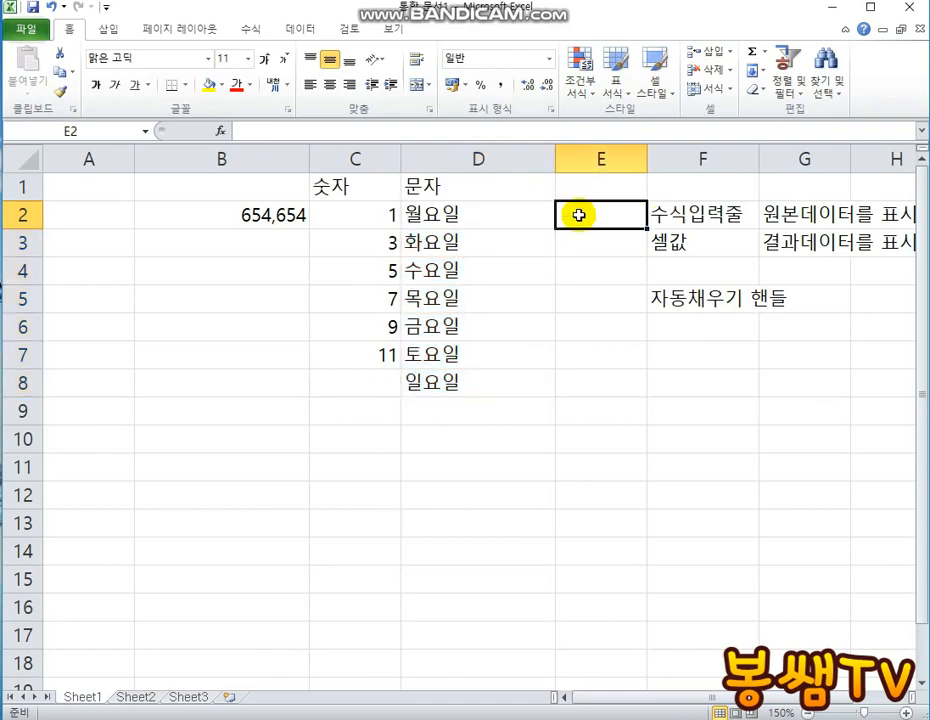
type("월요일")
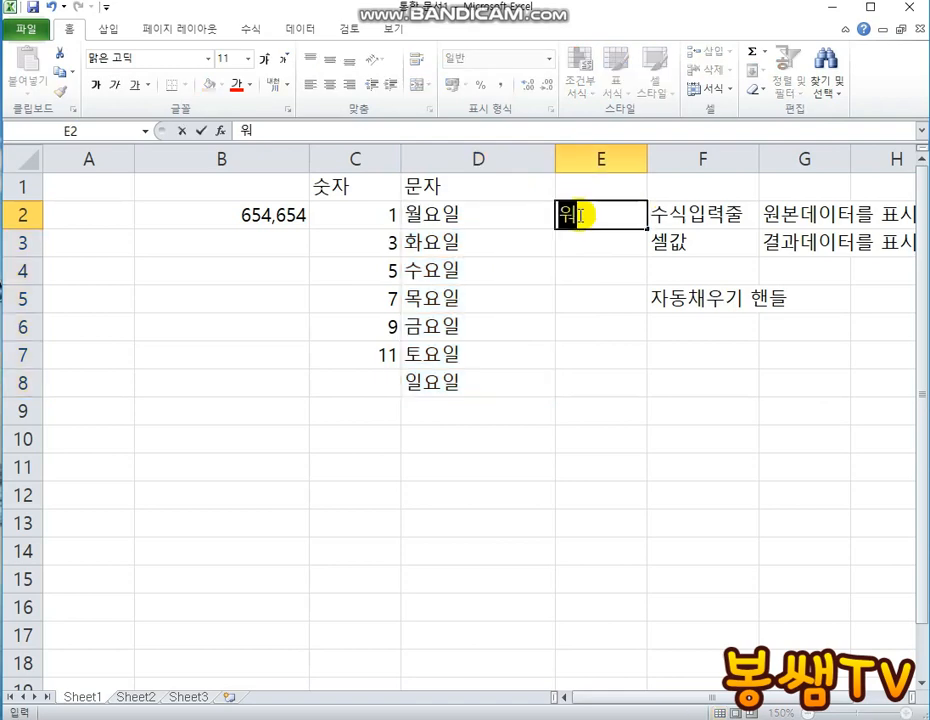
key("Return")
left_click(579, 214)
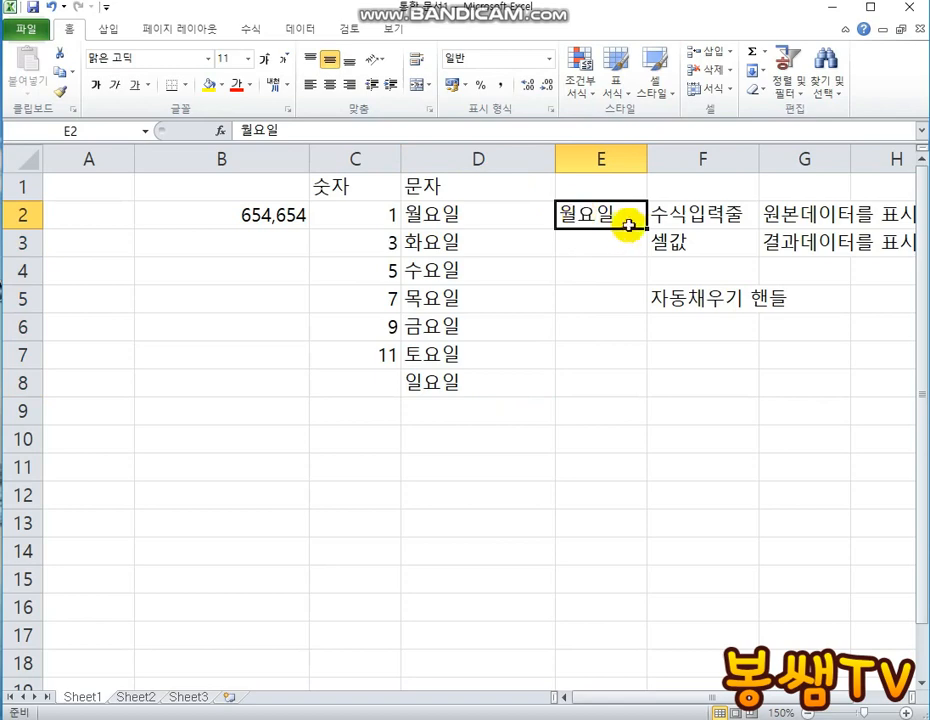
left_click_drag(645, 229, 619, 410)
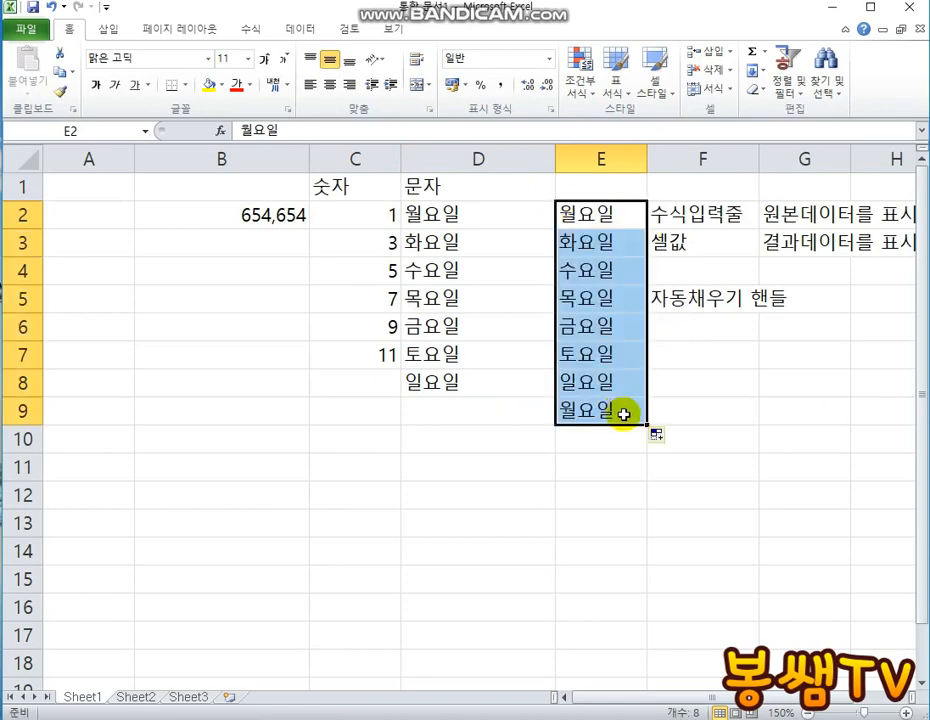
Step: Clear the extra 월요일 from cell E9
left_click(620, 413)
key("Delete")
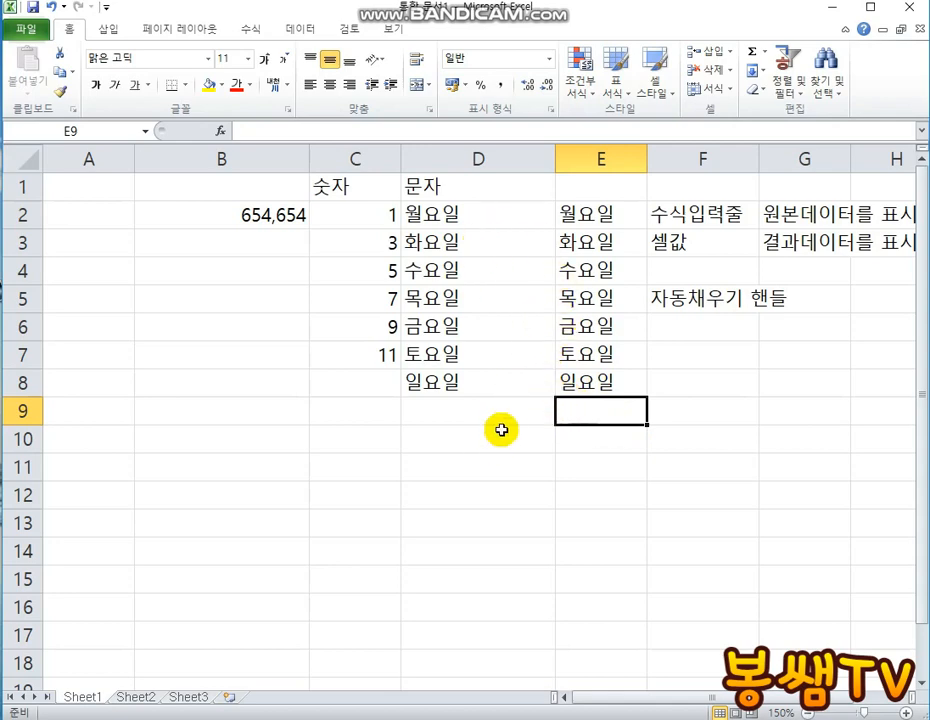
Step: Compare the stored contents of the custom-formatted weekday cell D2 with the plainly entered weekday in E2
left_click(467, 214)
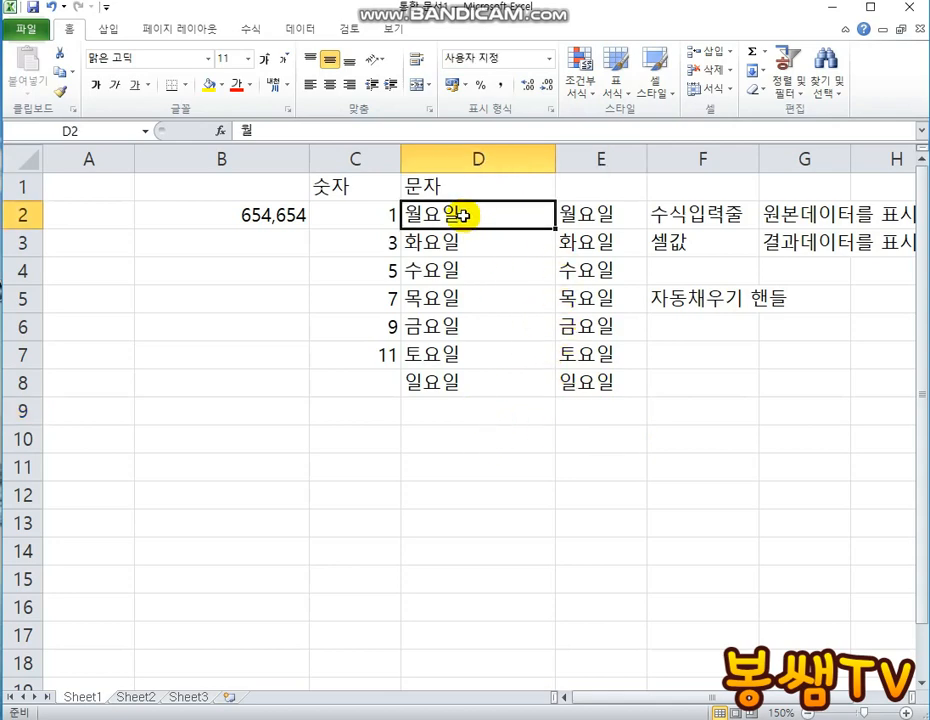
left_click(581, 214)
left_click(513, 209)
left_click(585, 212)
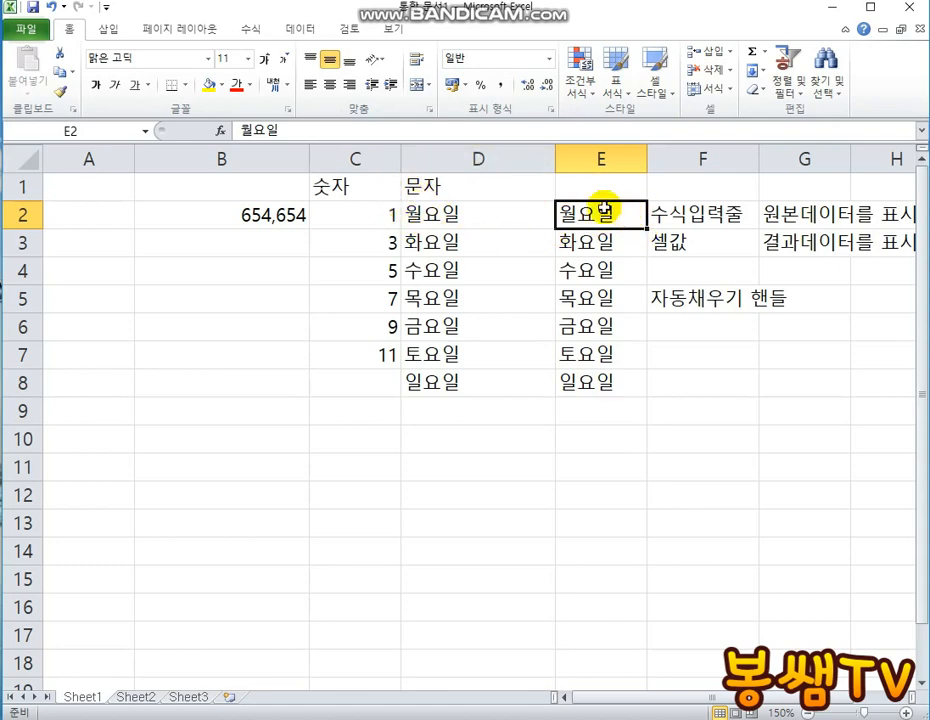
left_click(489, 219)
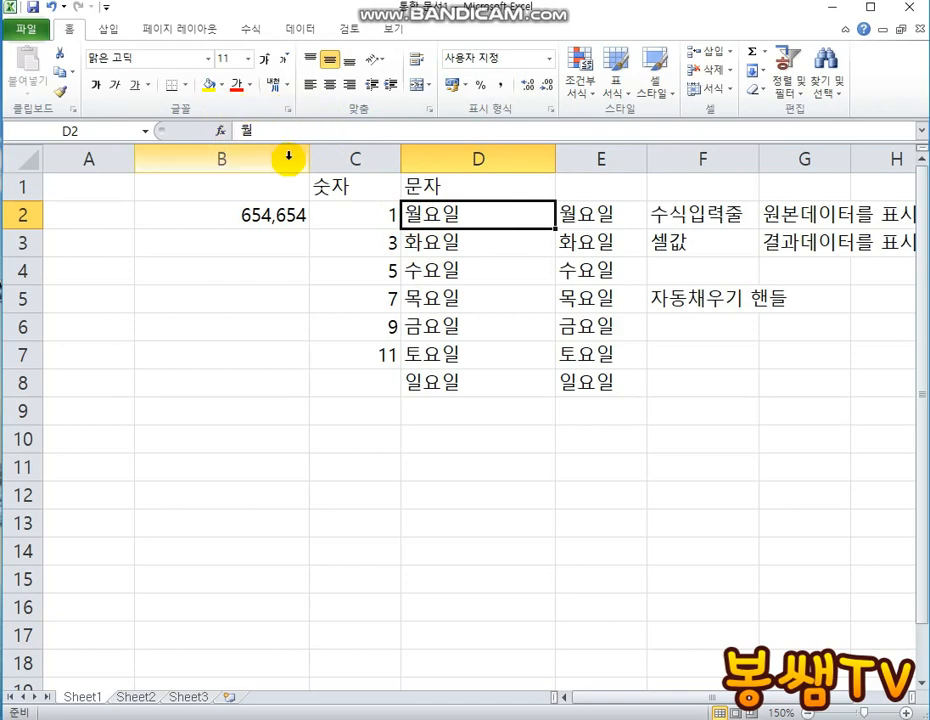
left_click(592, 215)
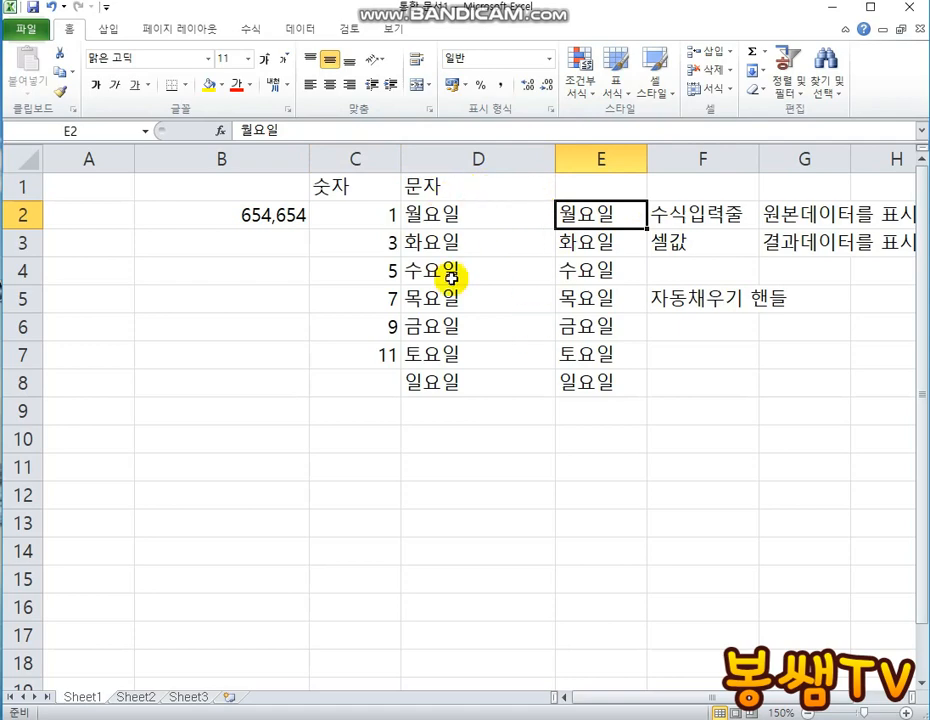
left_click_drag(610, 215, 596, 372)
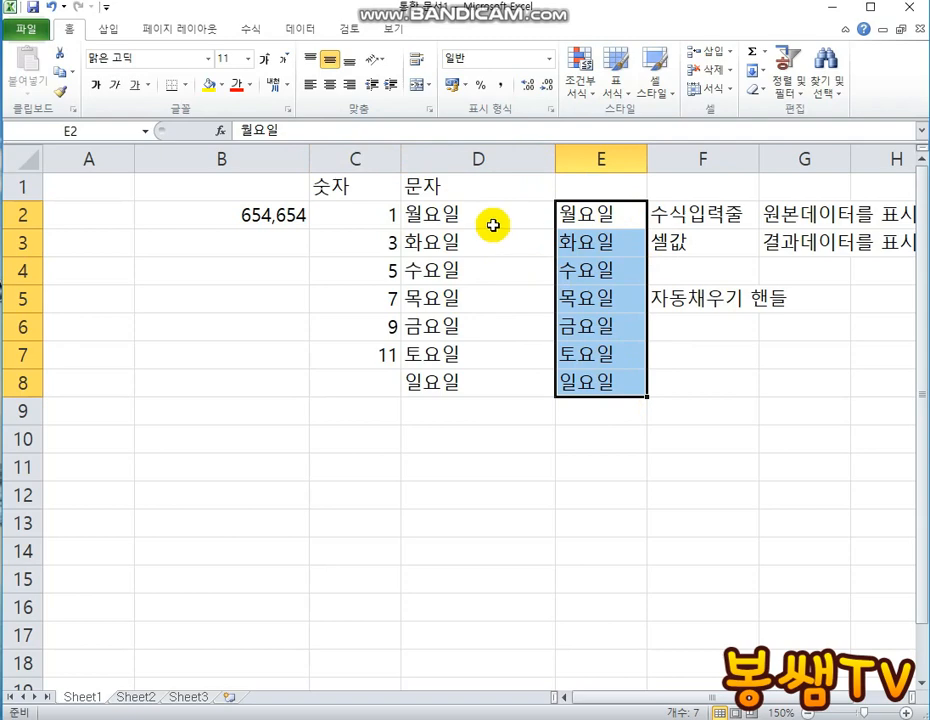
left_click(462, 222)
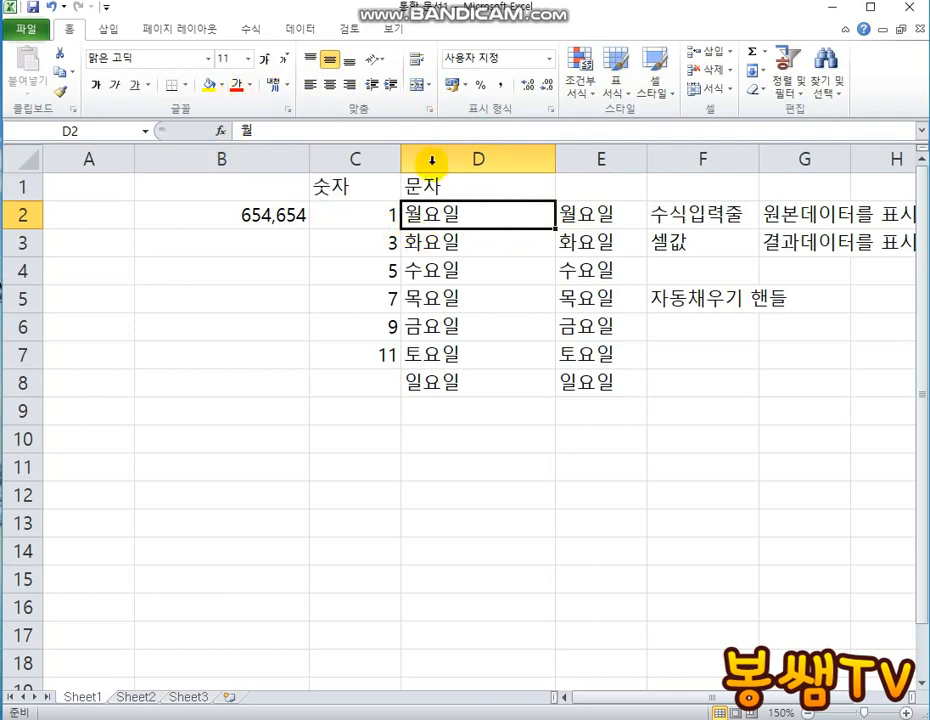
Step: Enter the note 원본을 훼손시키지 않으면서 글자를 붙이는 경우 in cell D10
left_click(432, 448)
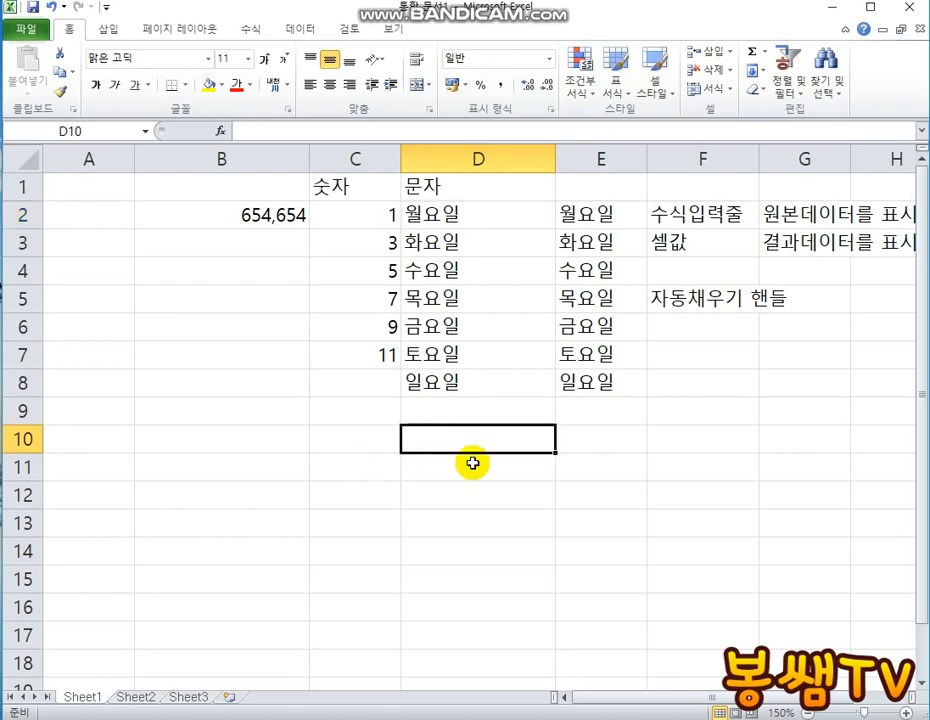
type("원본을 훼")
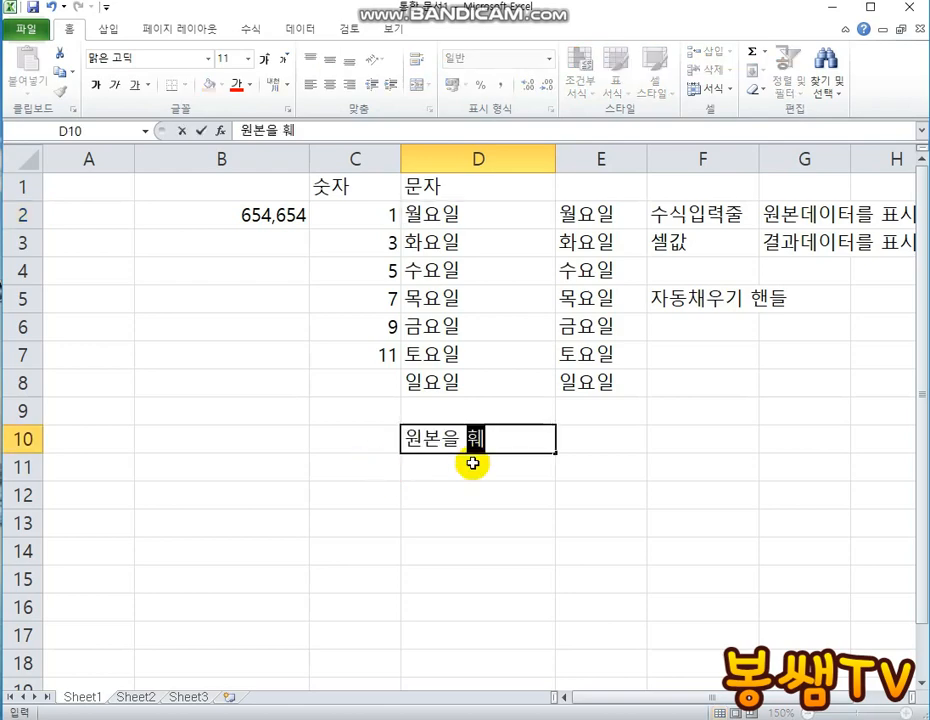
type("손")
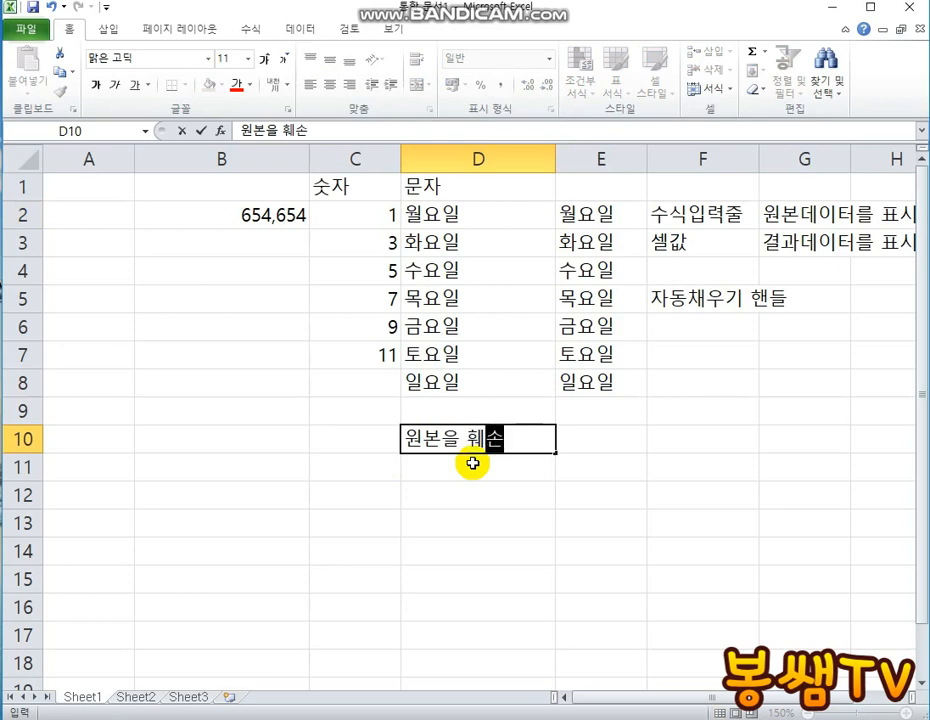
type("시")
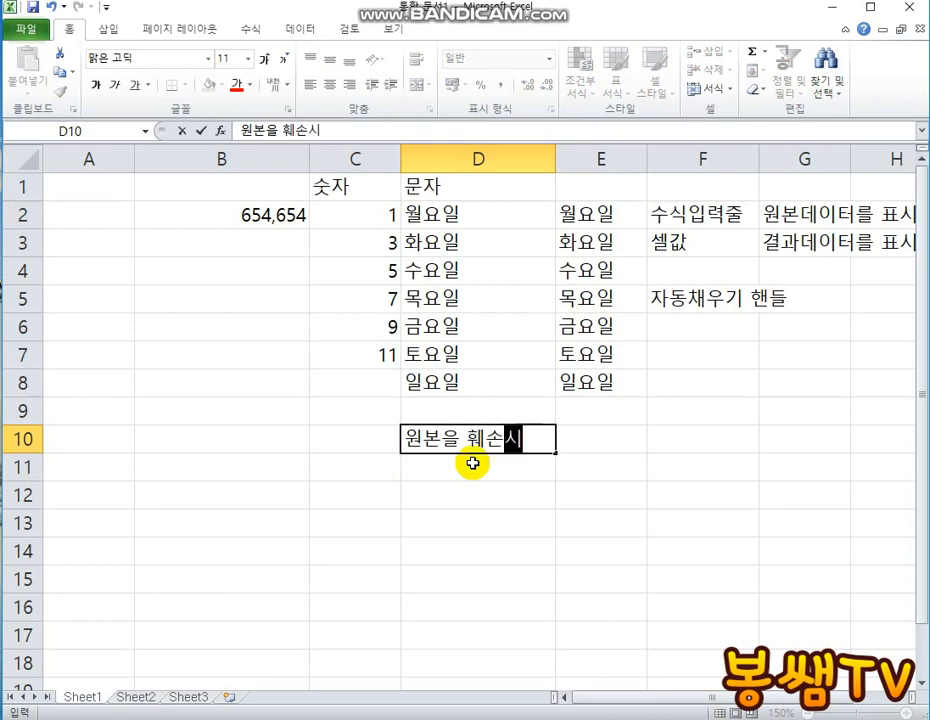
type("키지 않으면서 ")
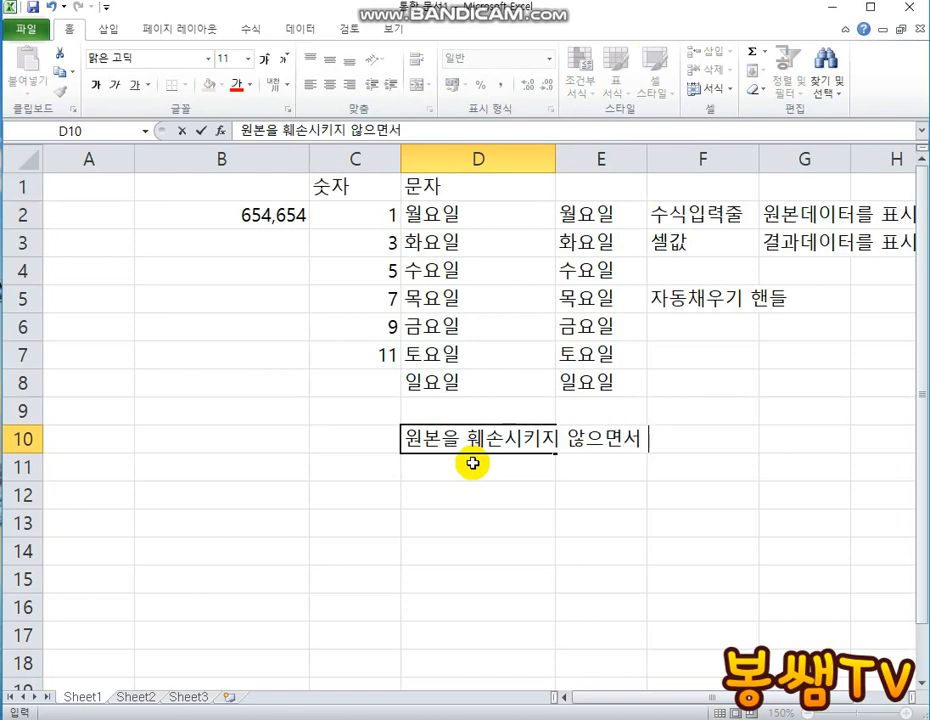
type("글자를 붙이는 경")
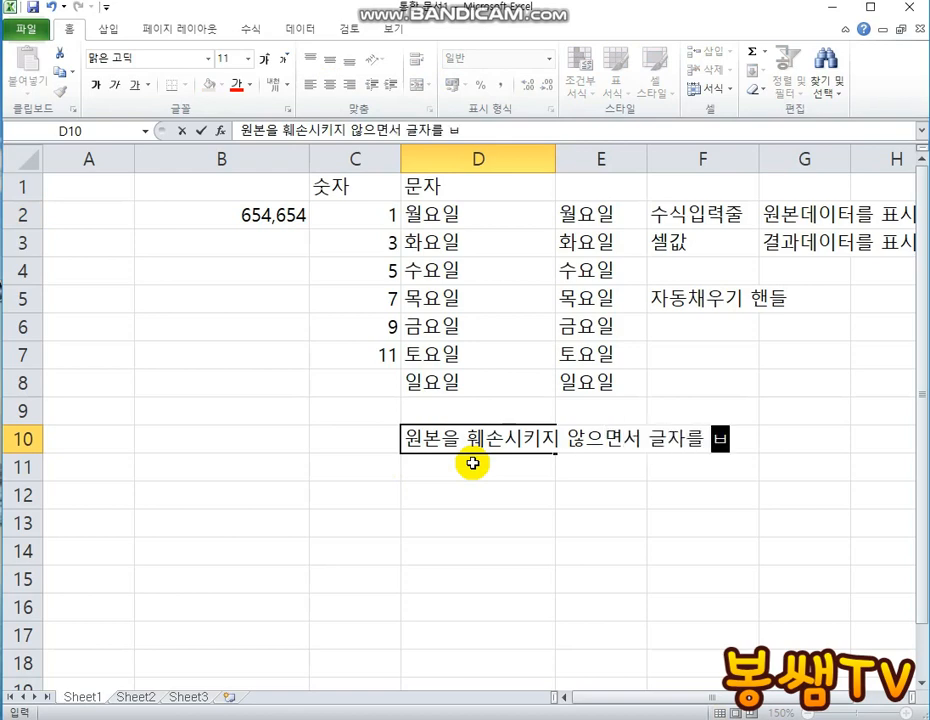
type("우")
key("Return")
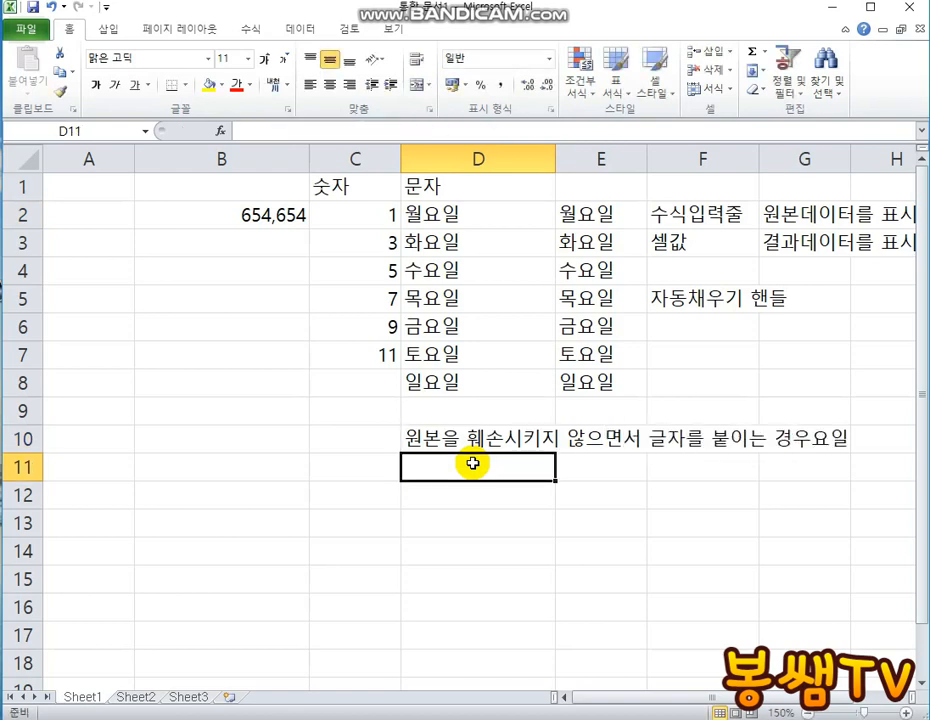
Step: Format the note in D10 as bold red text
left_click(473, 438)
right_click(473, 440)
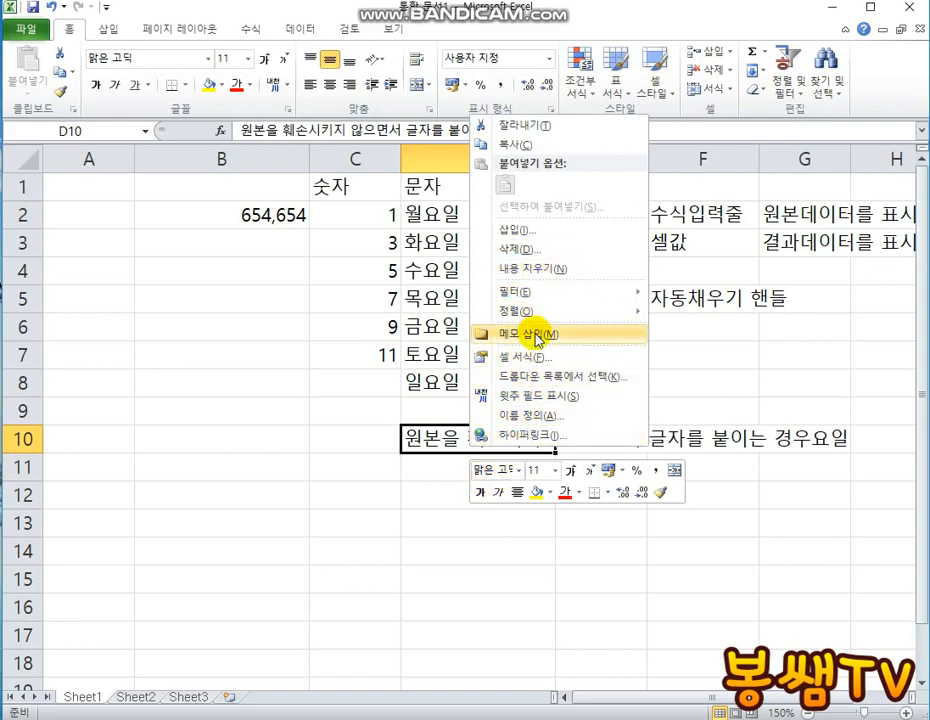
left_click(562, 492)
right_click(505, 438)
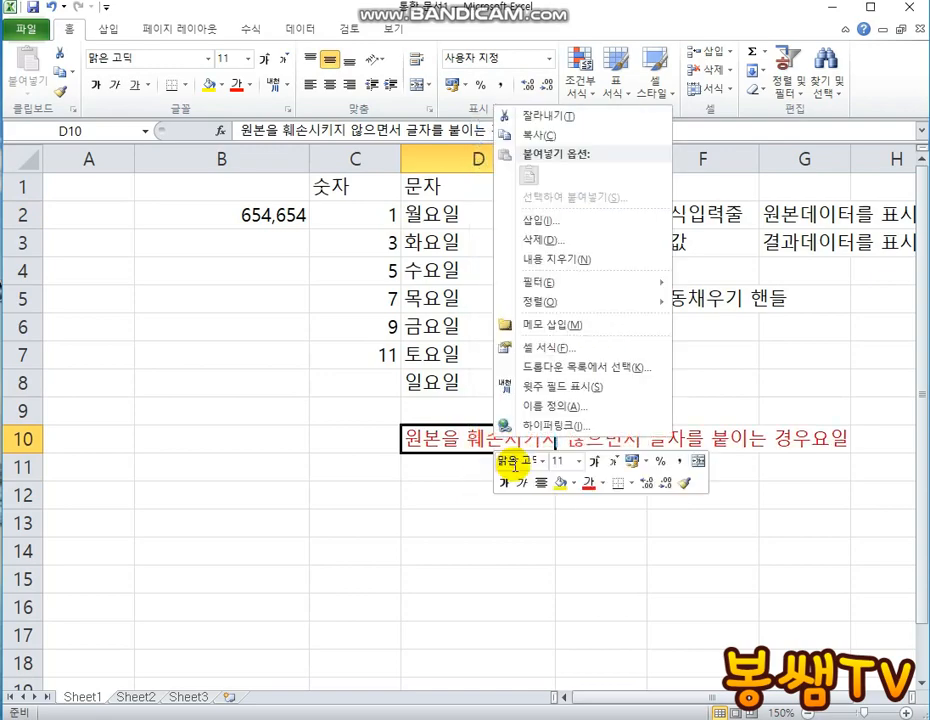
left_click(508, 484)
left_click(515, 495)
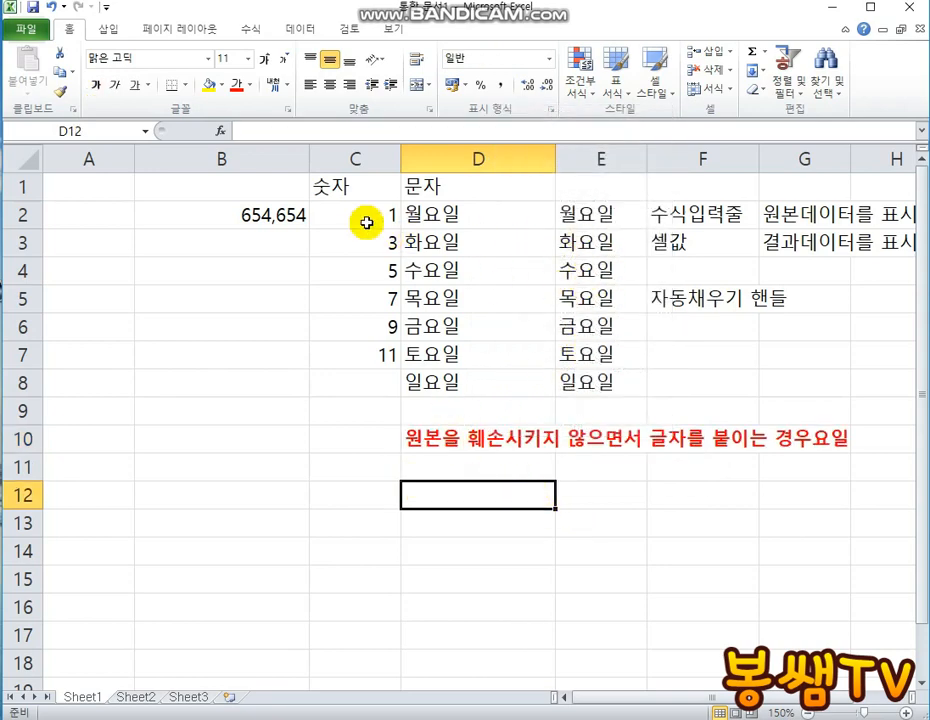
Step: Change the column heading in C1 to 국어
left_click(358, 188)
type("국어")
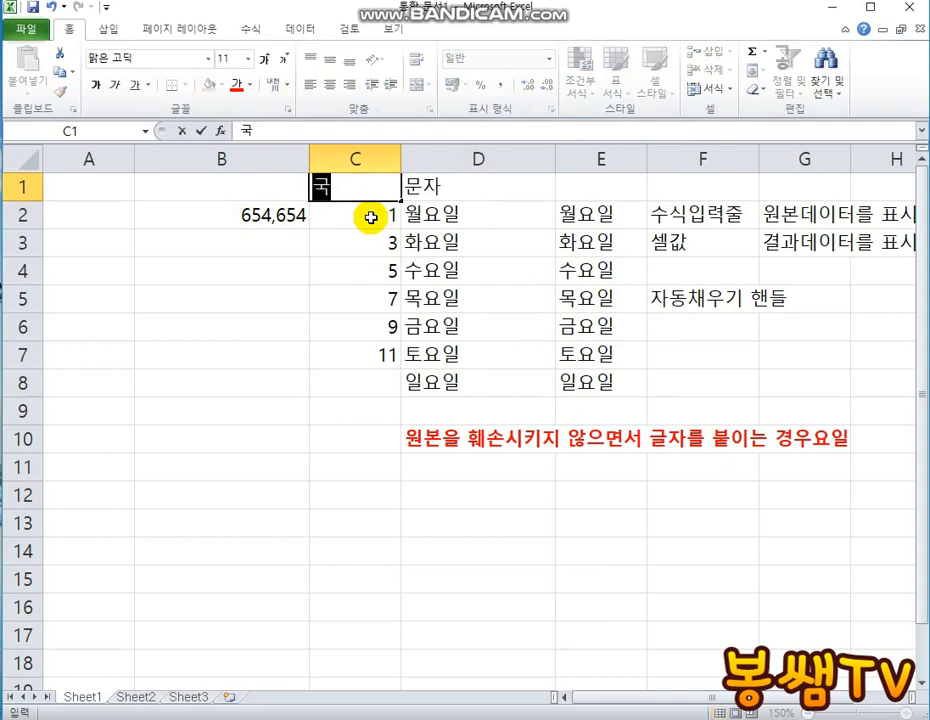
key("Return")
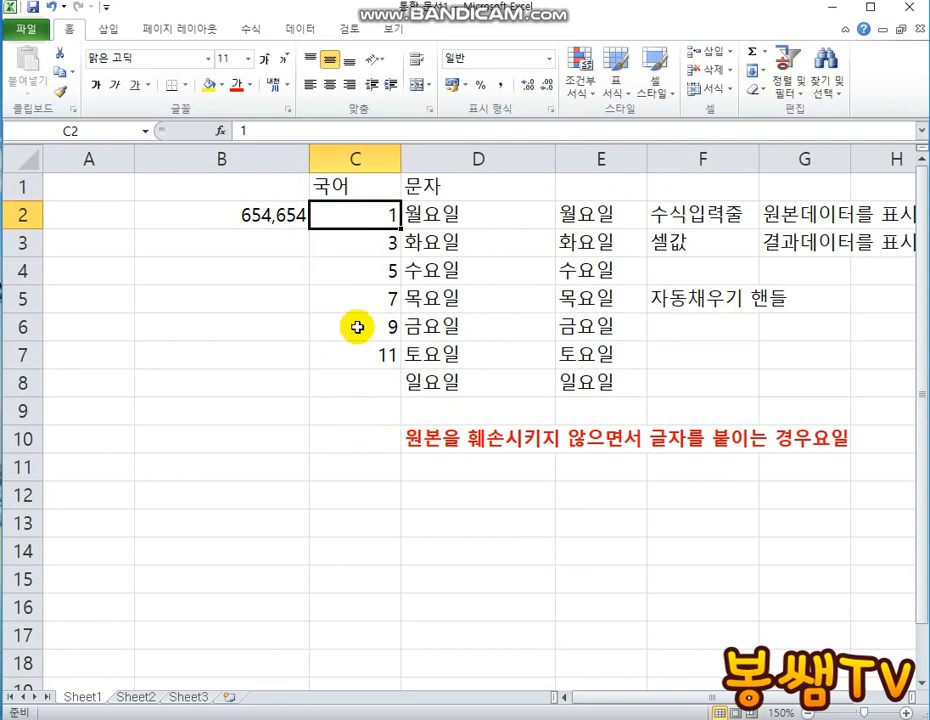
Step: Add up the numbers of C2:C7 in cell C8 with the constant formula =1+3+5+7+9+11
left_click(367, 390)
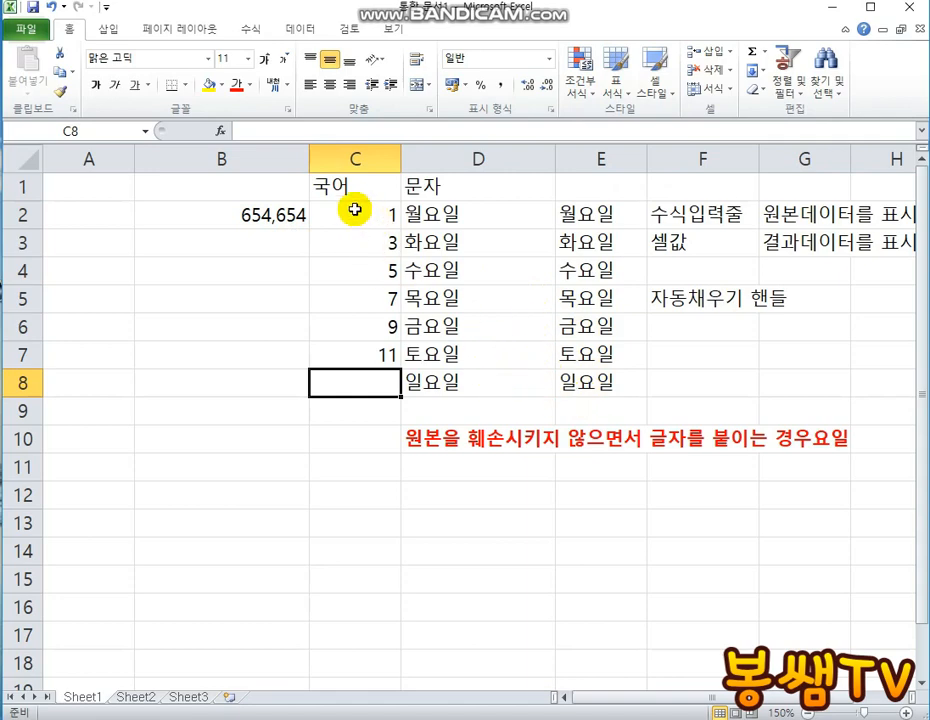
left_click_drag(360, 210, 357, 342)
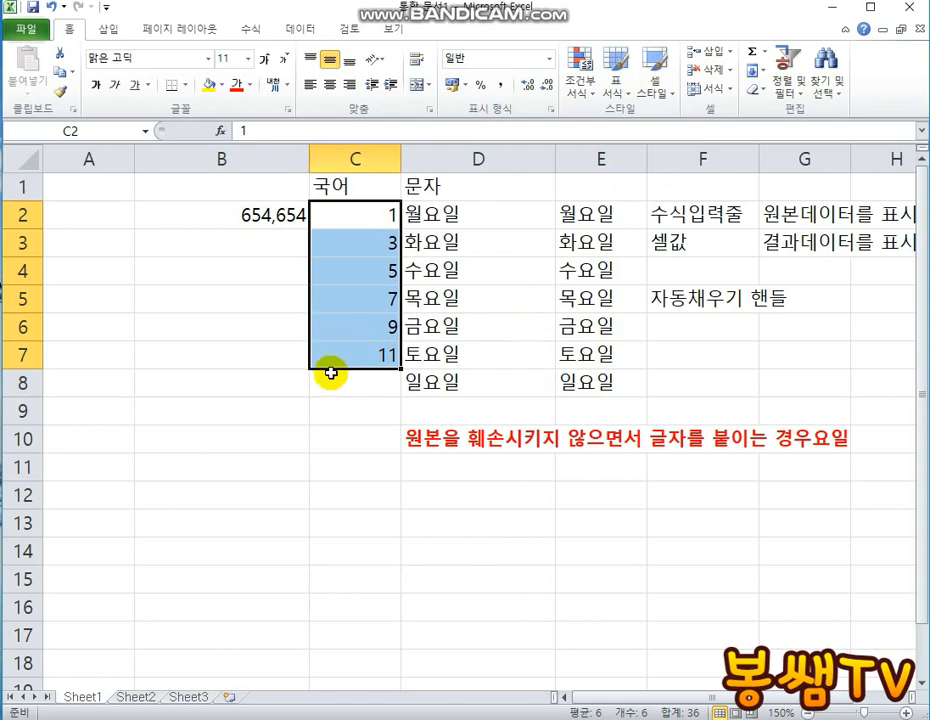
left_click(330, 374)
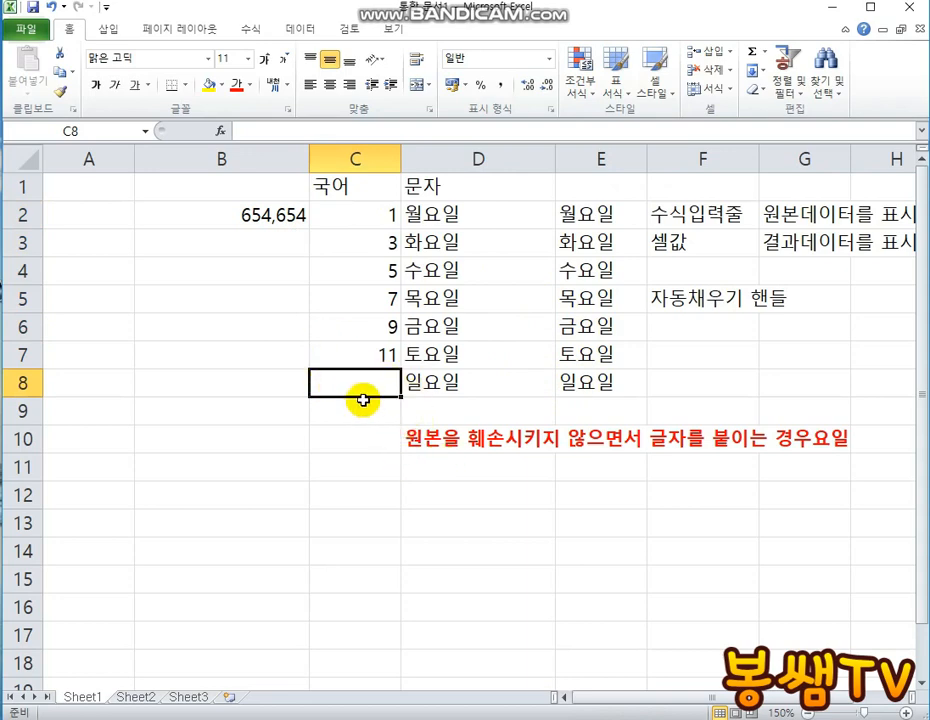
type("=")
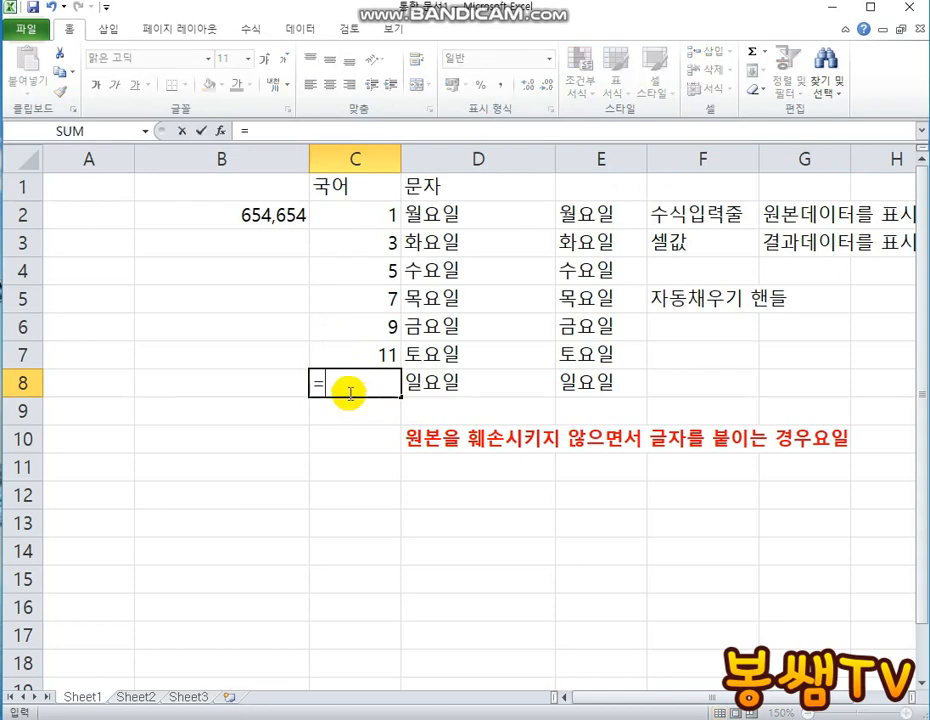
type("1+3+5")
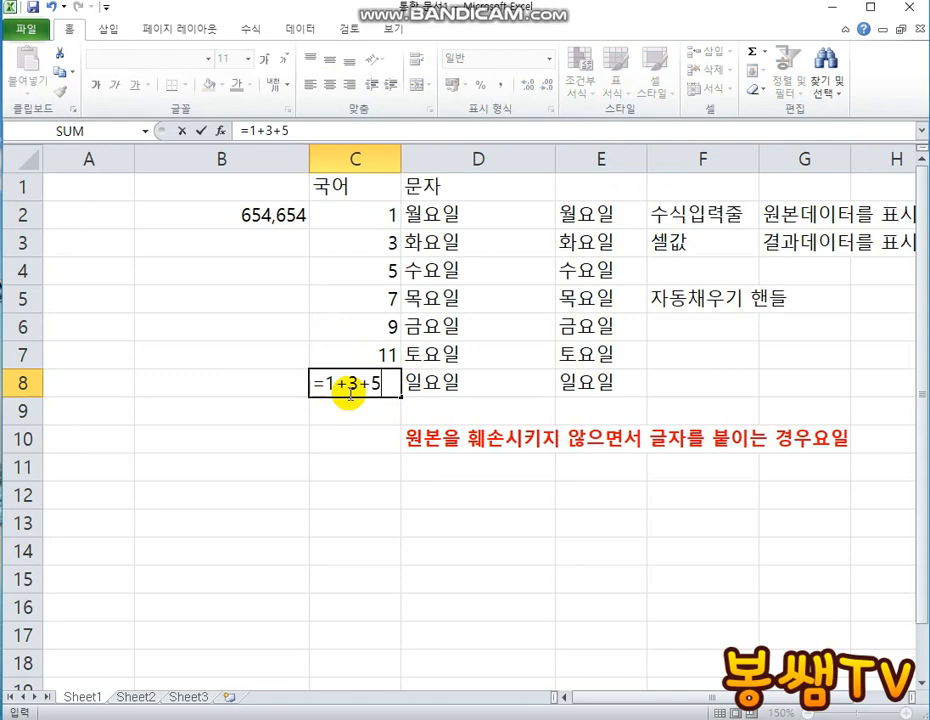
type("+7")
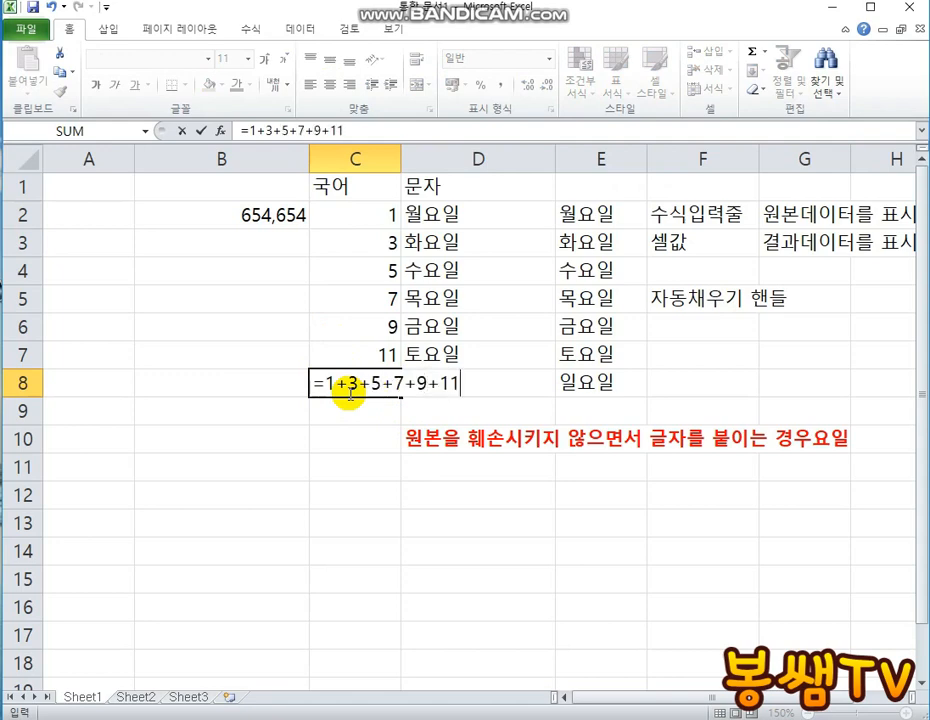
type("+9+11")
key("Return")
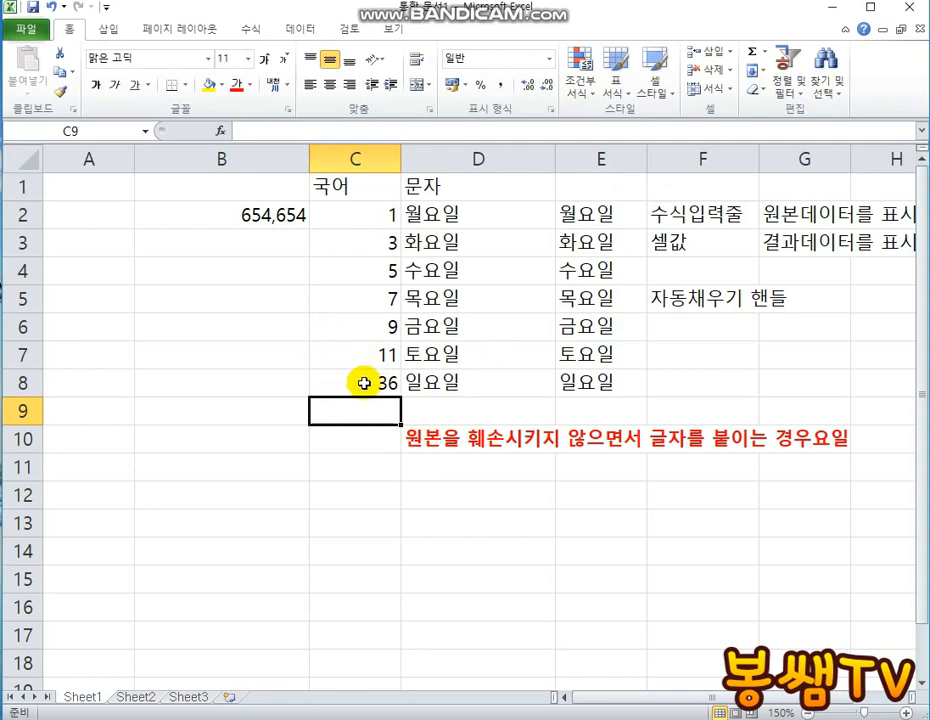
Step: Review the addition formula stored in C8 without changing it
left_click(366, 383)
double_click(366, 383)
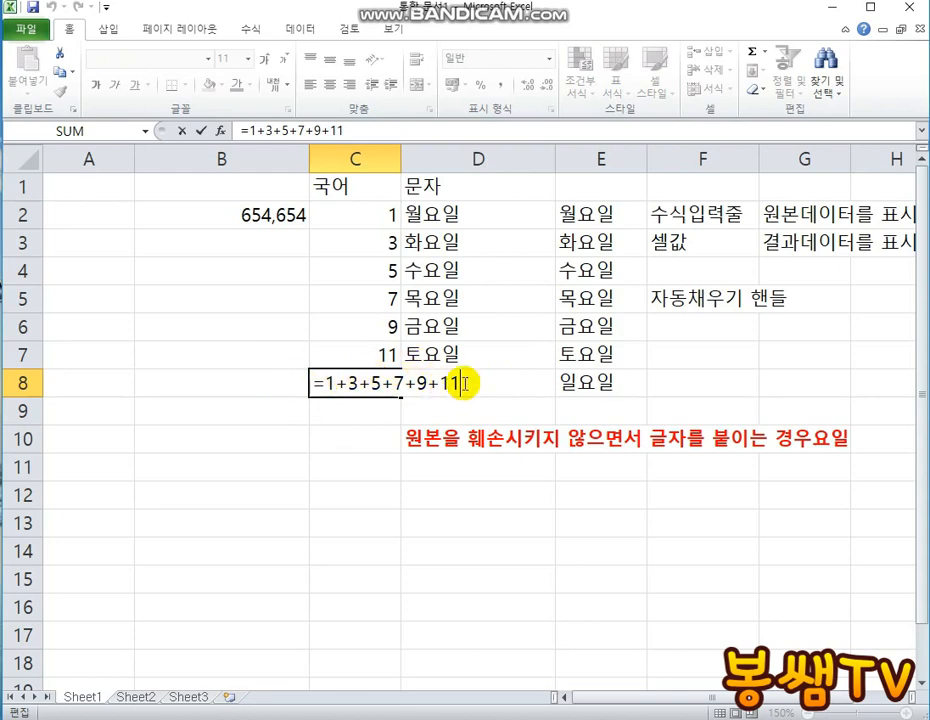
key("Return")
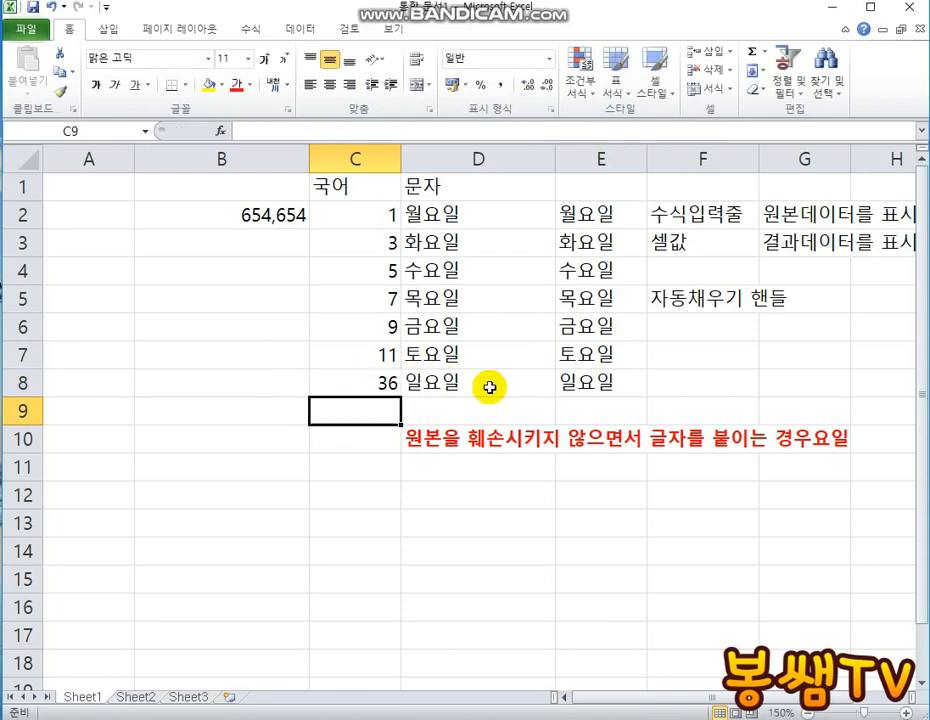
Step: Label B8 as 2프로 and B9 as 98프로, rechecking the formula in C8 in between
left_click(186, 388)
type("2ㅍ")
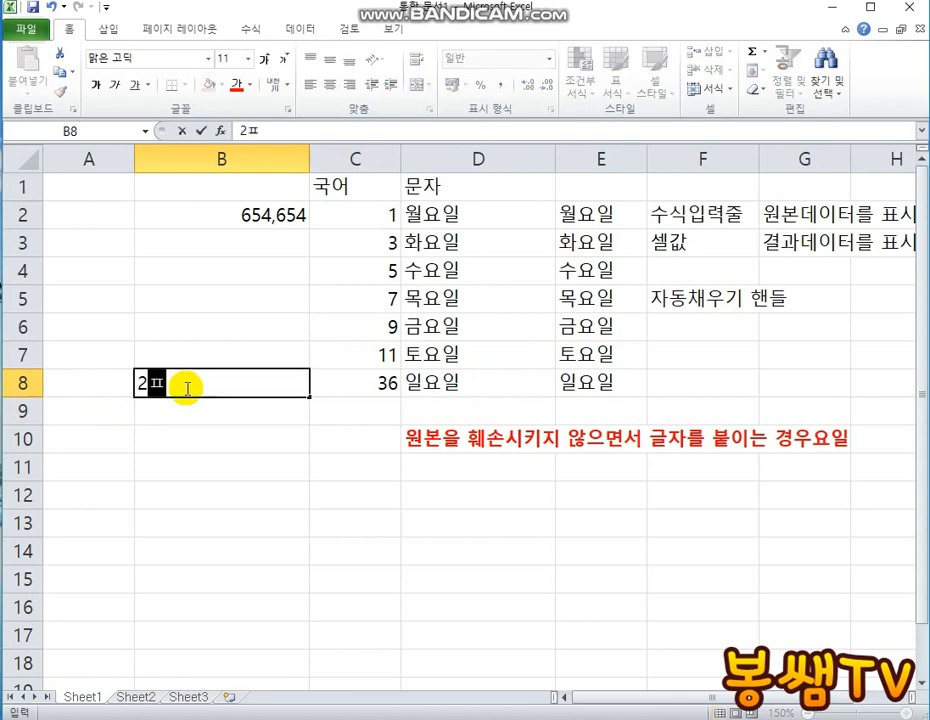
type("ㅡ로")
key("Return")
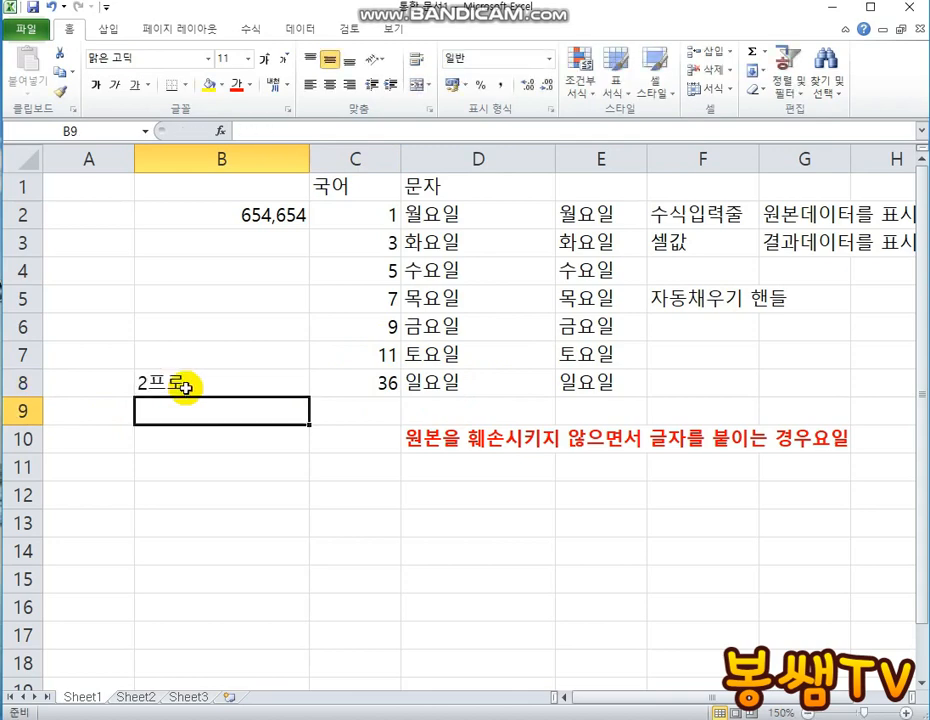
double_click(352, 386)
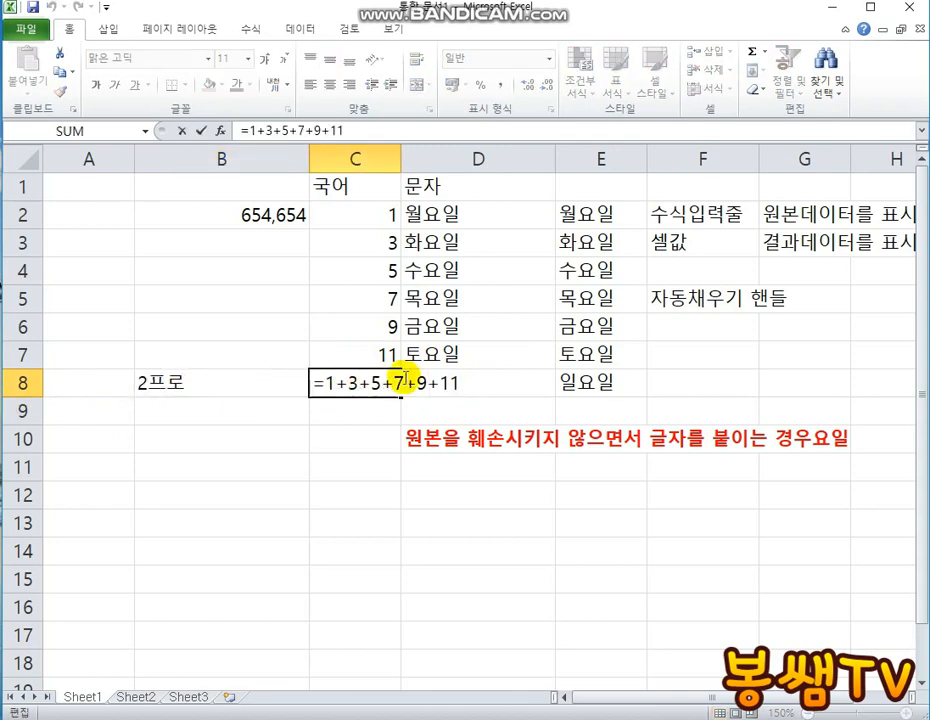
key("Return")
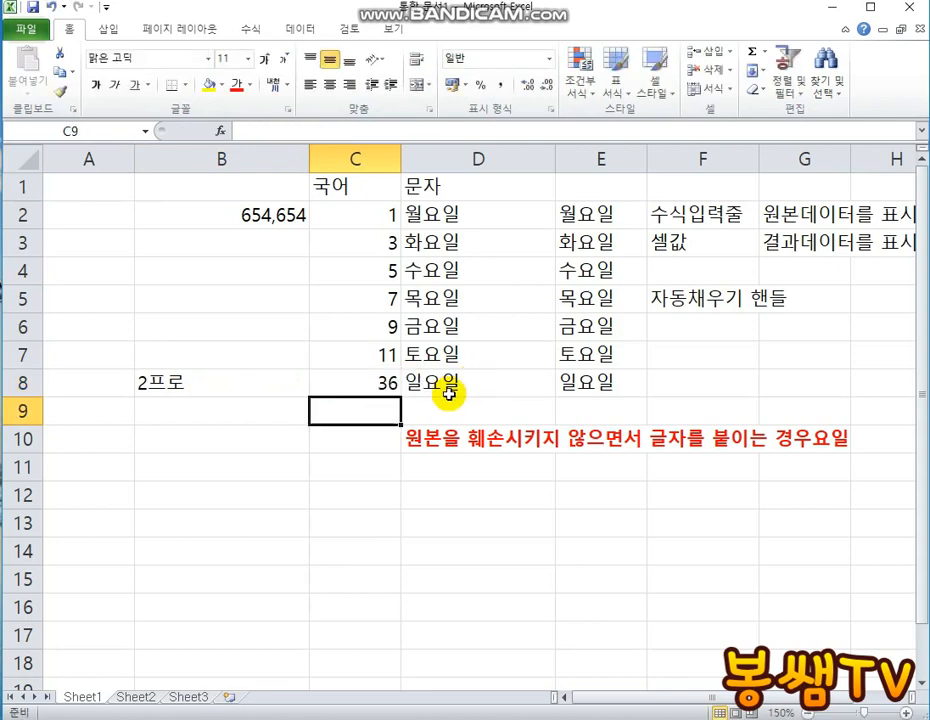
left_click(216, 400)
type("98")
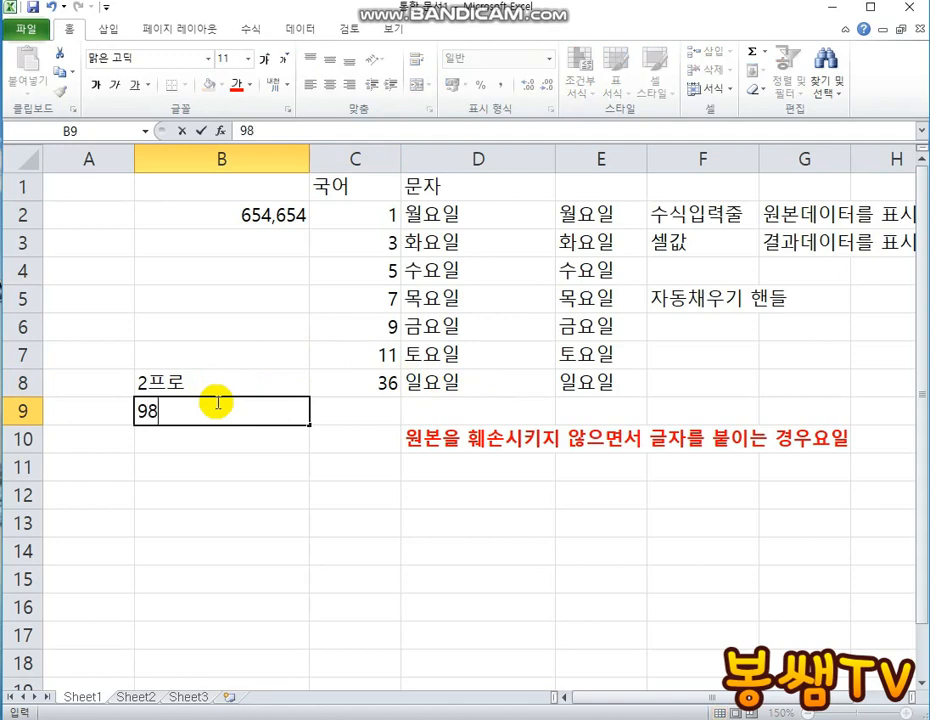
type("프로")
key("Return")
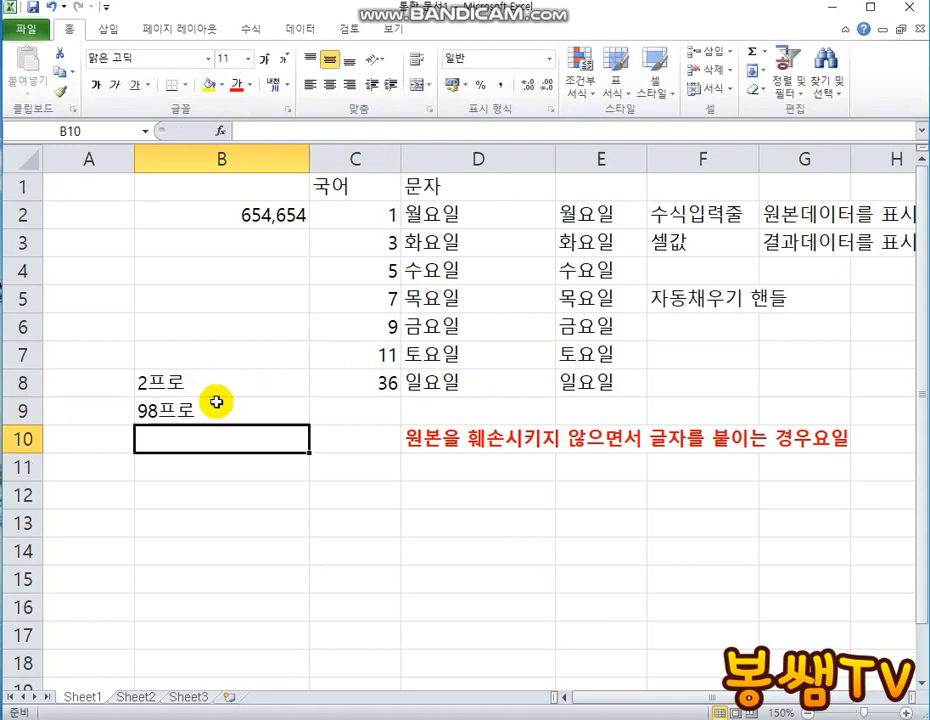
Step: Begin a formula in C9 that references cell C2, leaving the cell in edit mode
left_click(354, 409)
type("=")
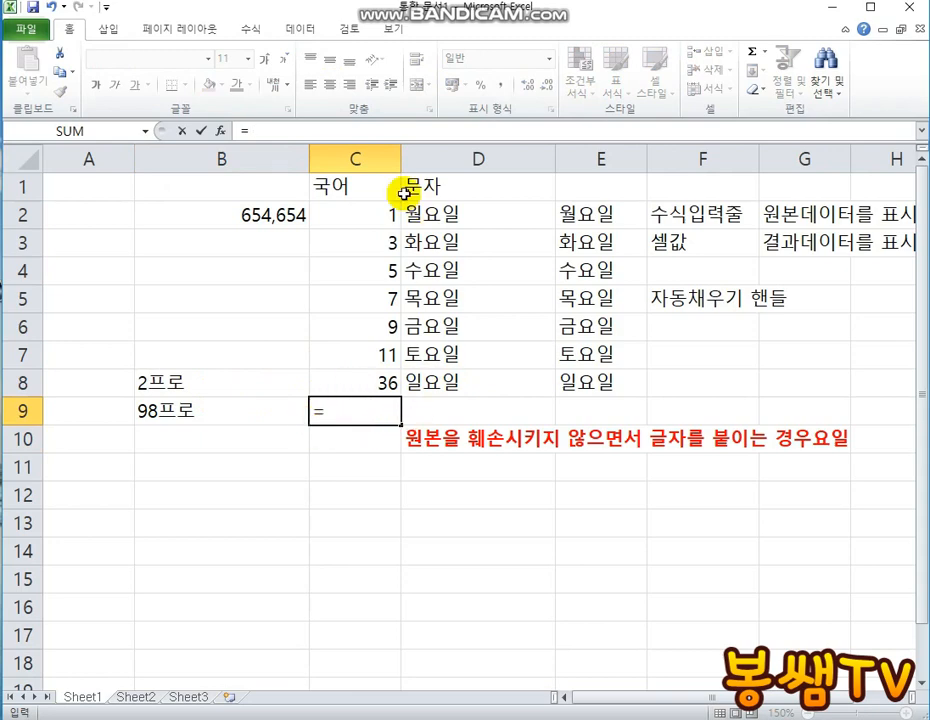
left_click(350, 215)
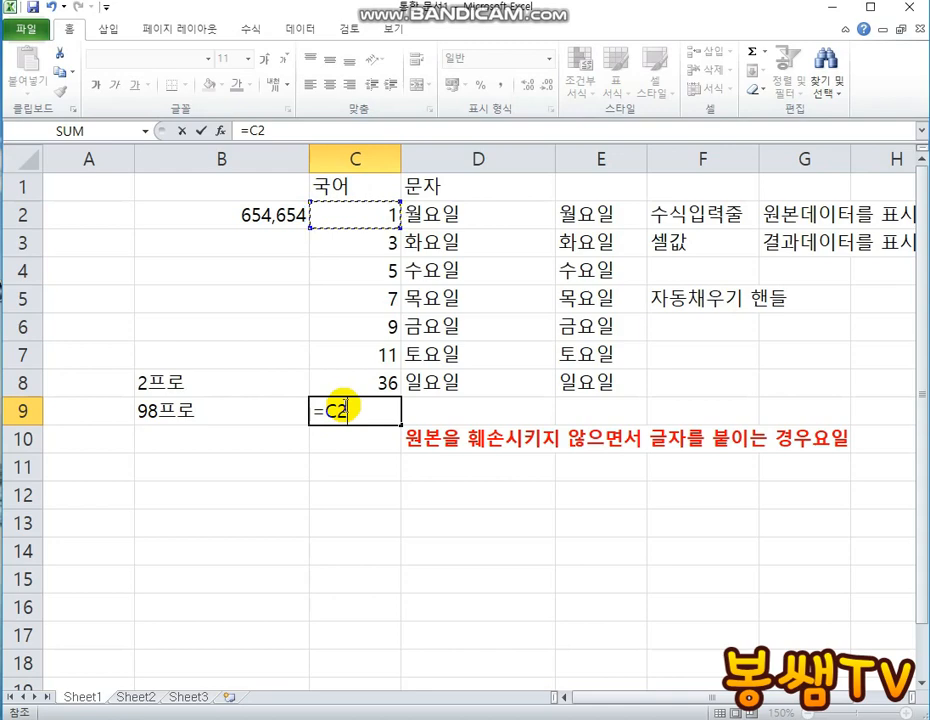
double_click(350, 410)
left_click(355, 413)
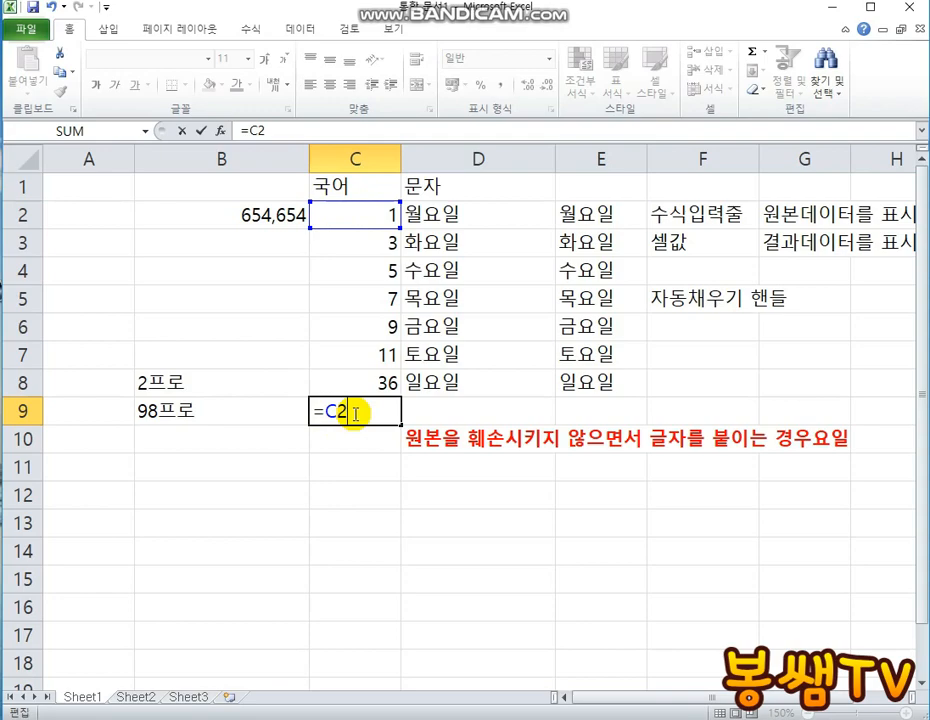
Step: Switch to the Notepad memo and review the notes on 주소개념 and 참조, highlighting those terms
left_click(505, 718)
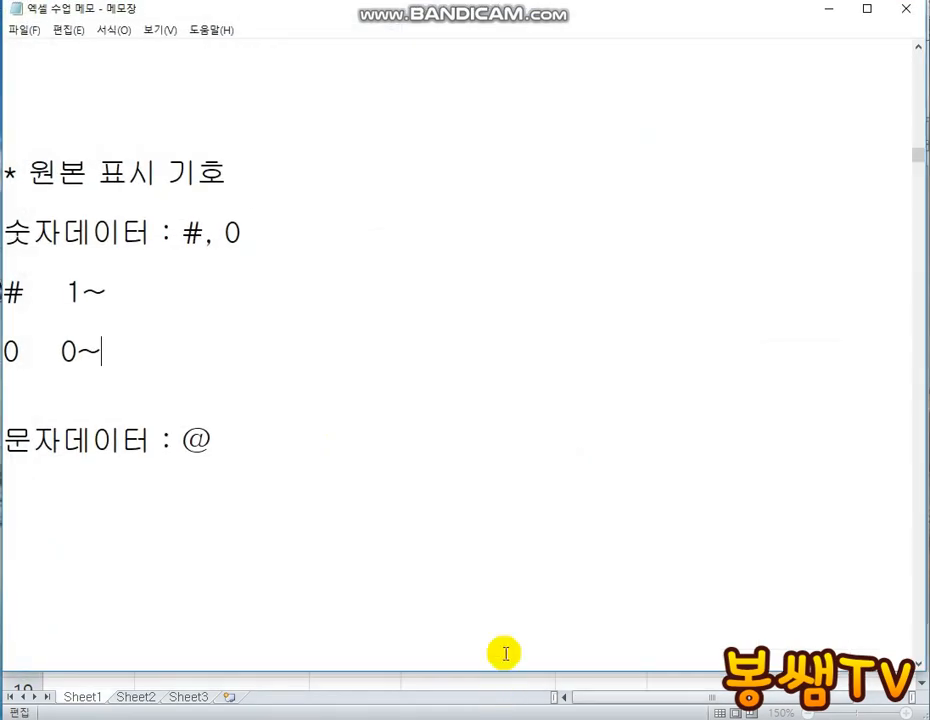
scroll(450, 520, "down", 4)
scroll(405, 492, "down", 3)
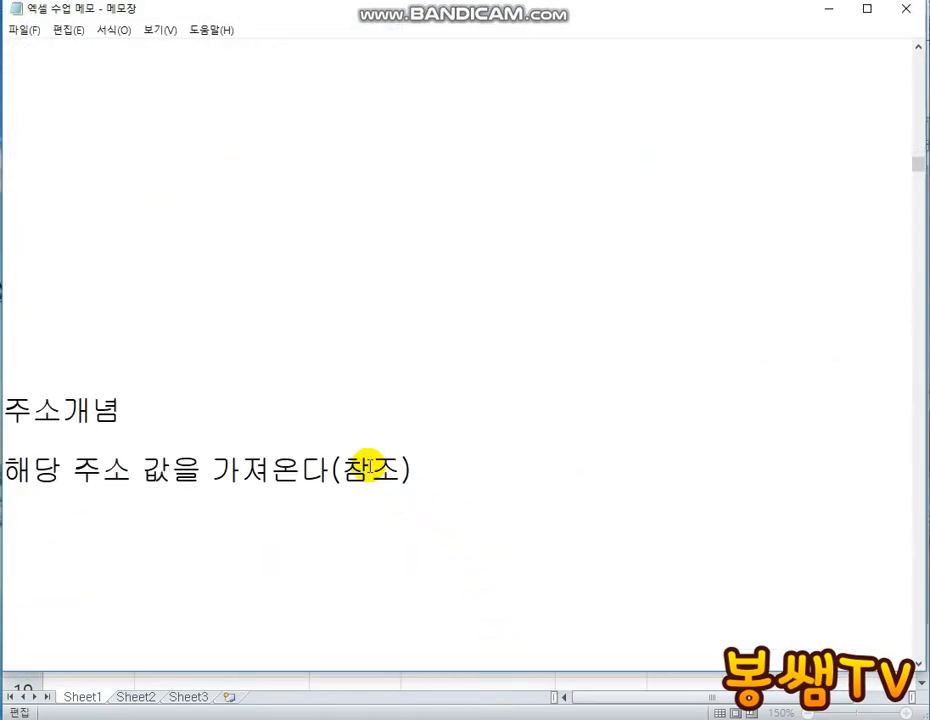
scroll(236, 435, "down", 3)
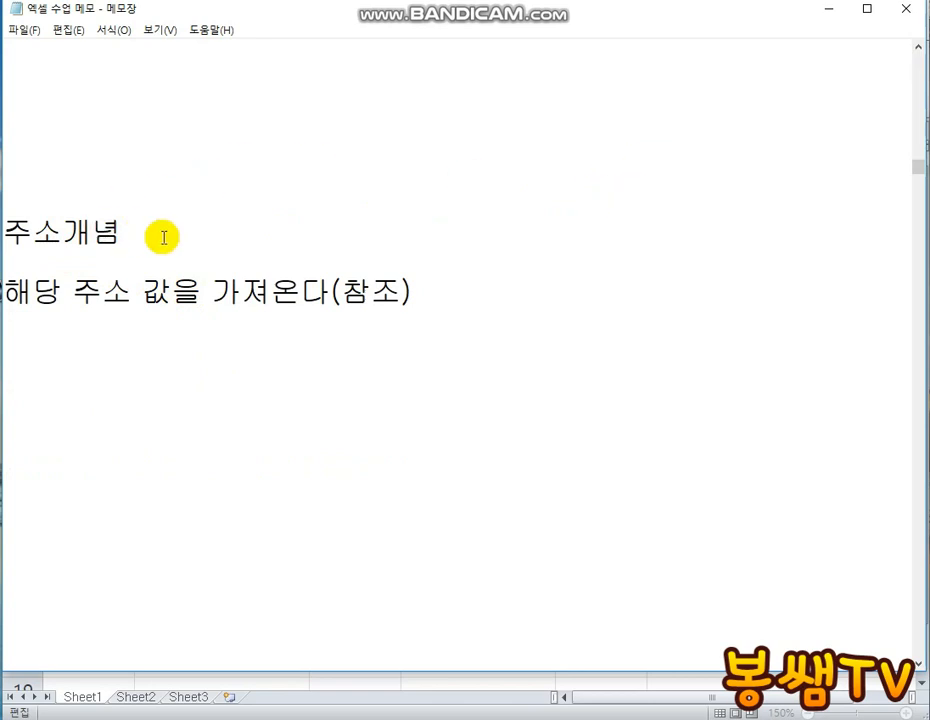
left_click_drag(114, 232, 4, 232)
left_click(88, 236)
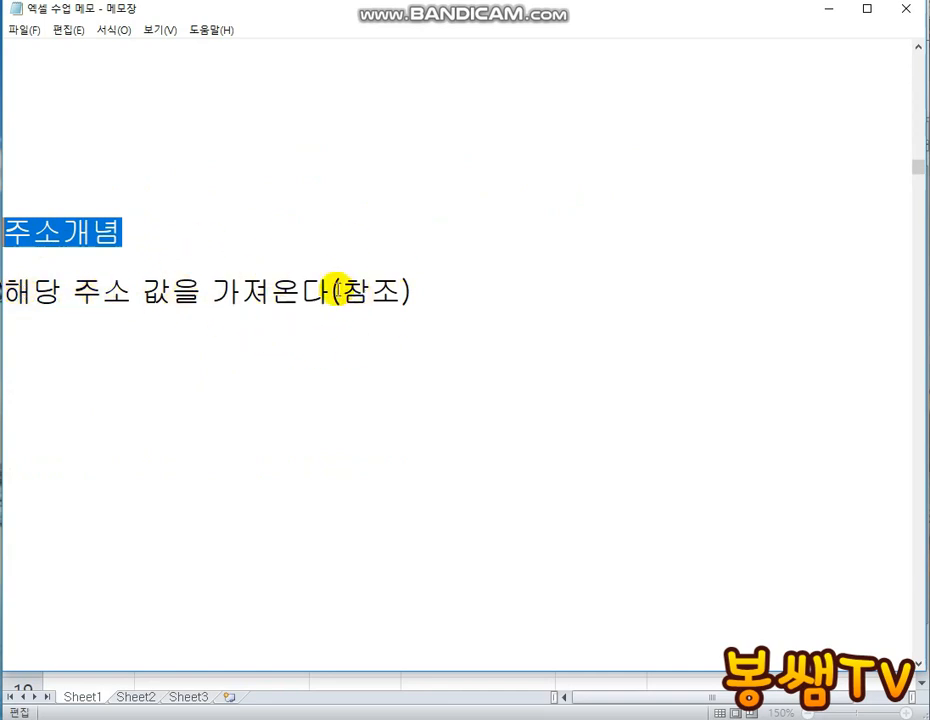
left_click_drag(339, 289, 398, 289)
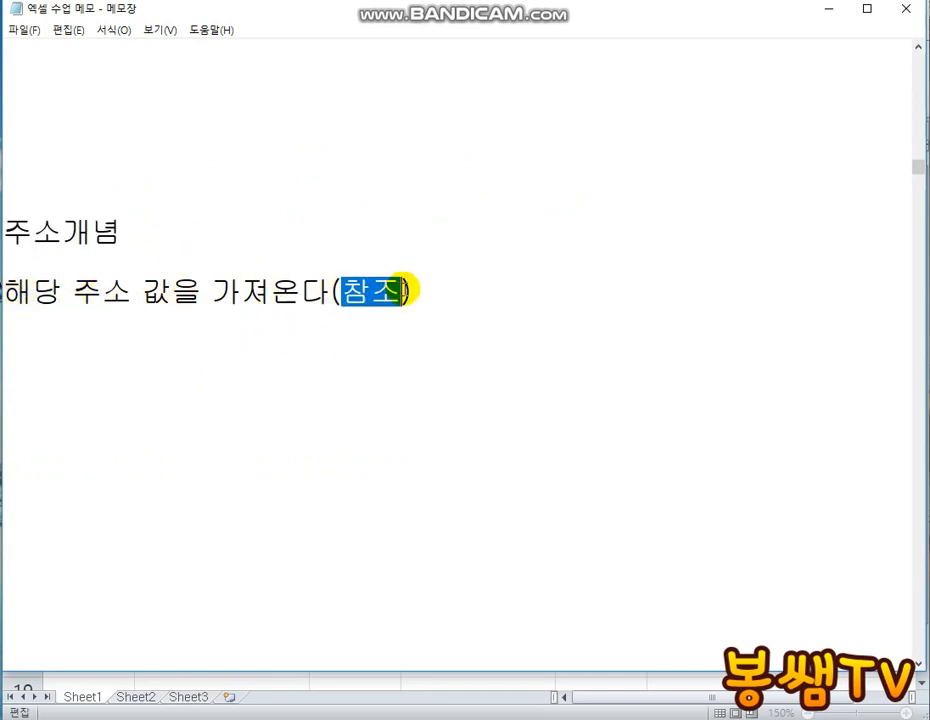
left_click(828, 10)
Step: Commit the C2 reference in C9 and extend the formula to =C2+C3
left_click_drag(326, 409, 372, 409)
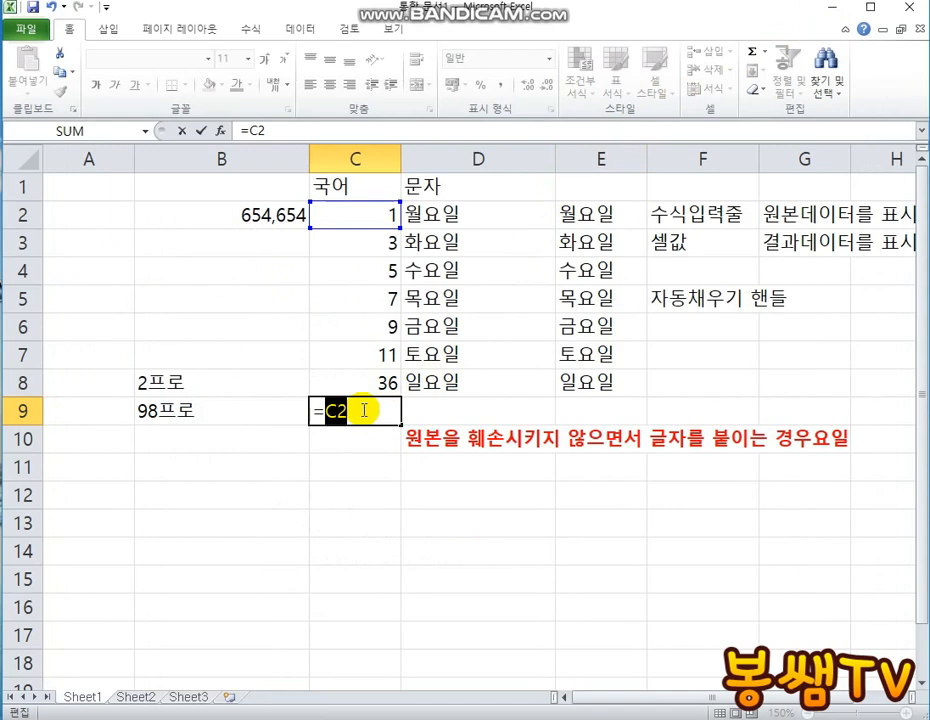
left_click(350, 410)
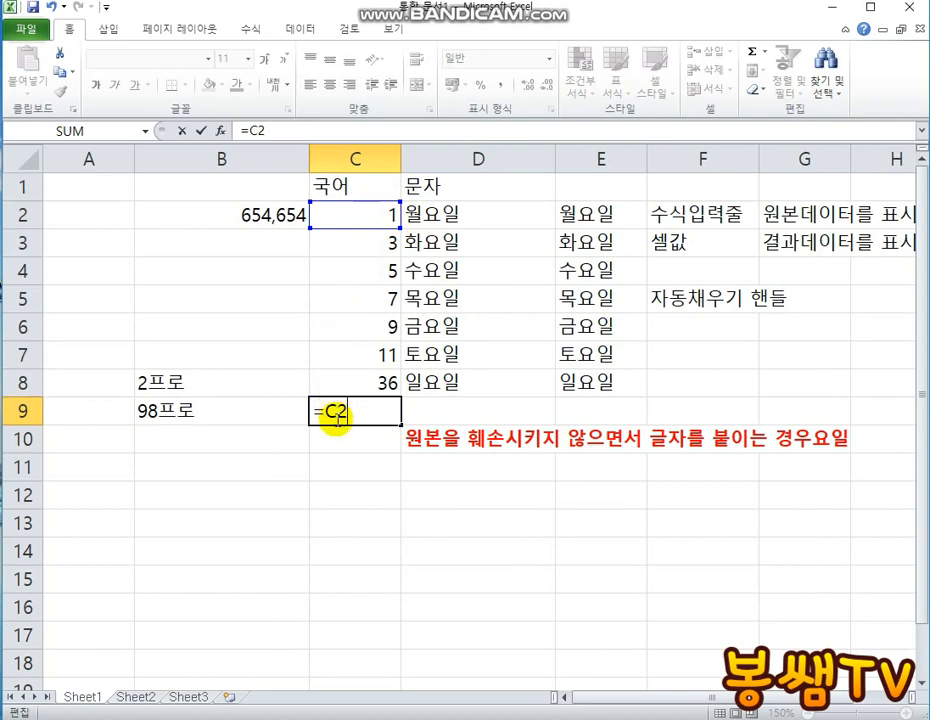
key("Return")
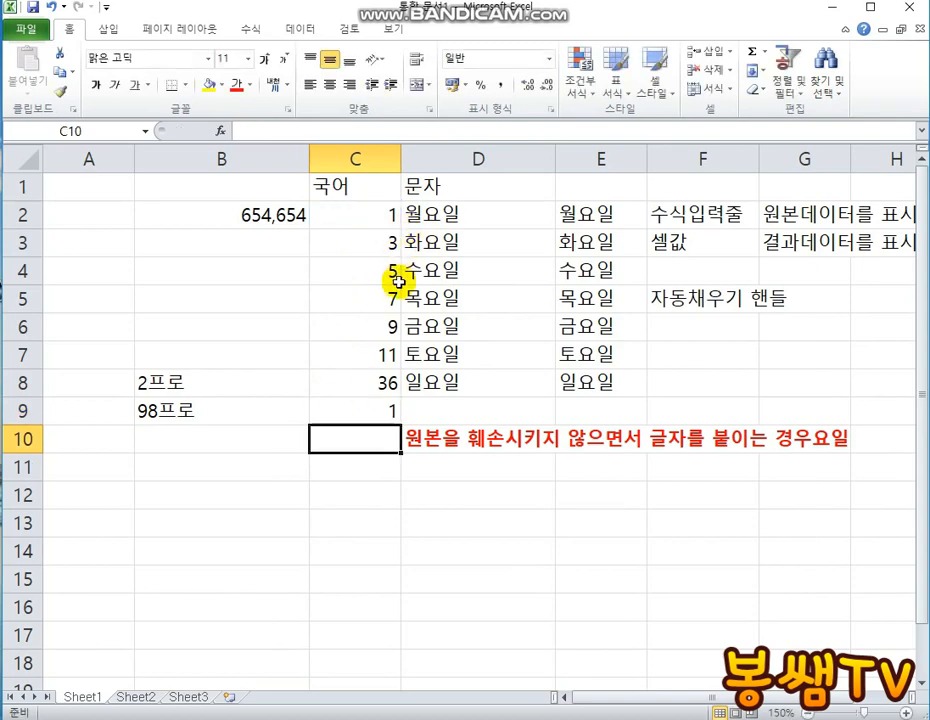
left_click(347, 412)
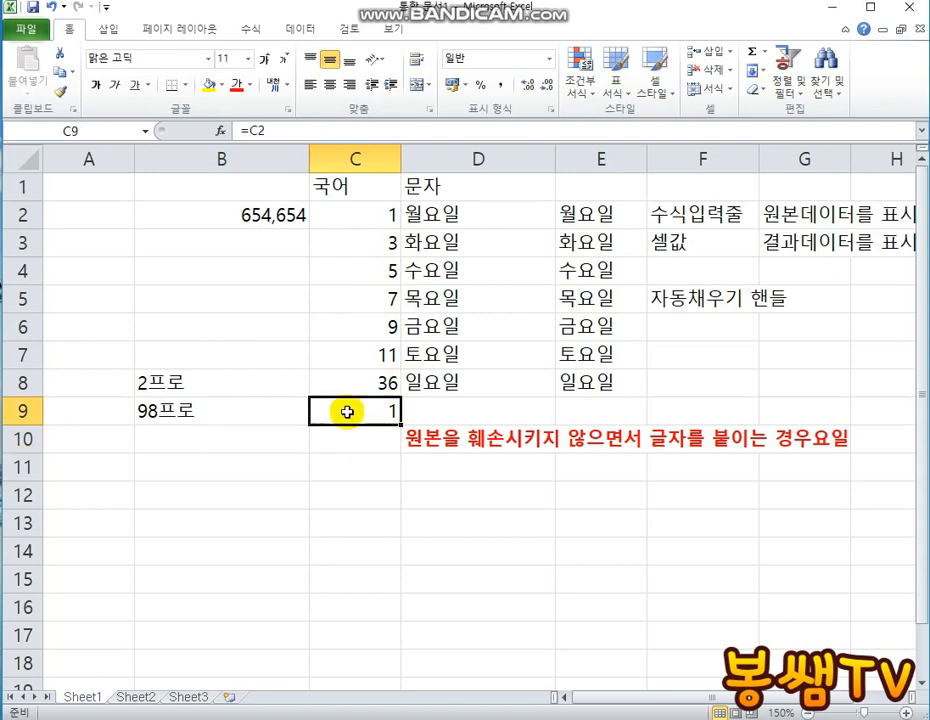
double_click(360, 412)
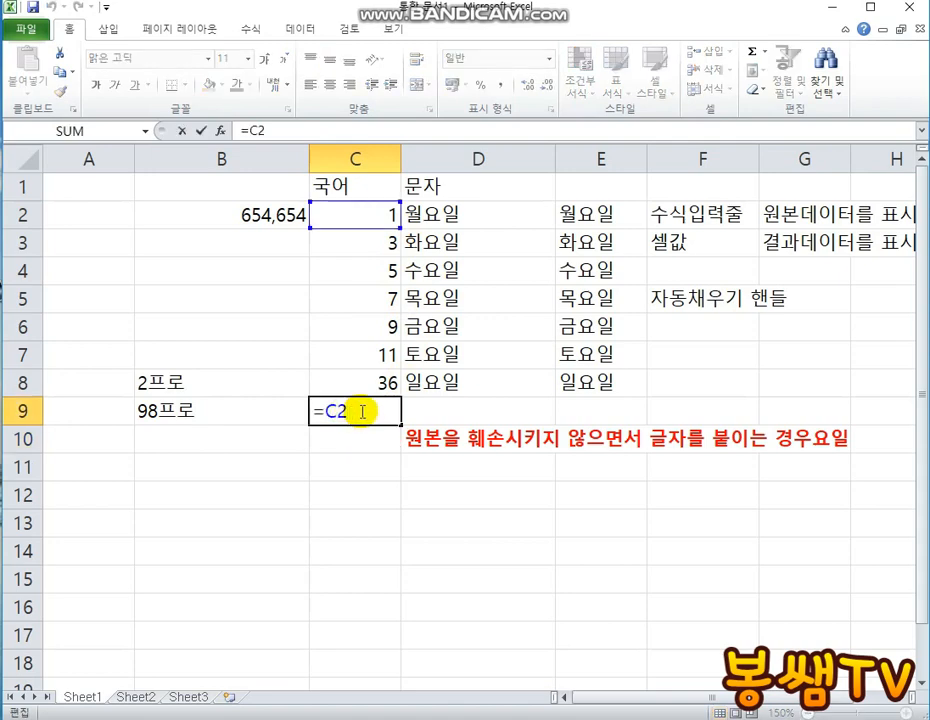
left_click(353, 240)
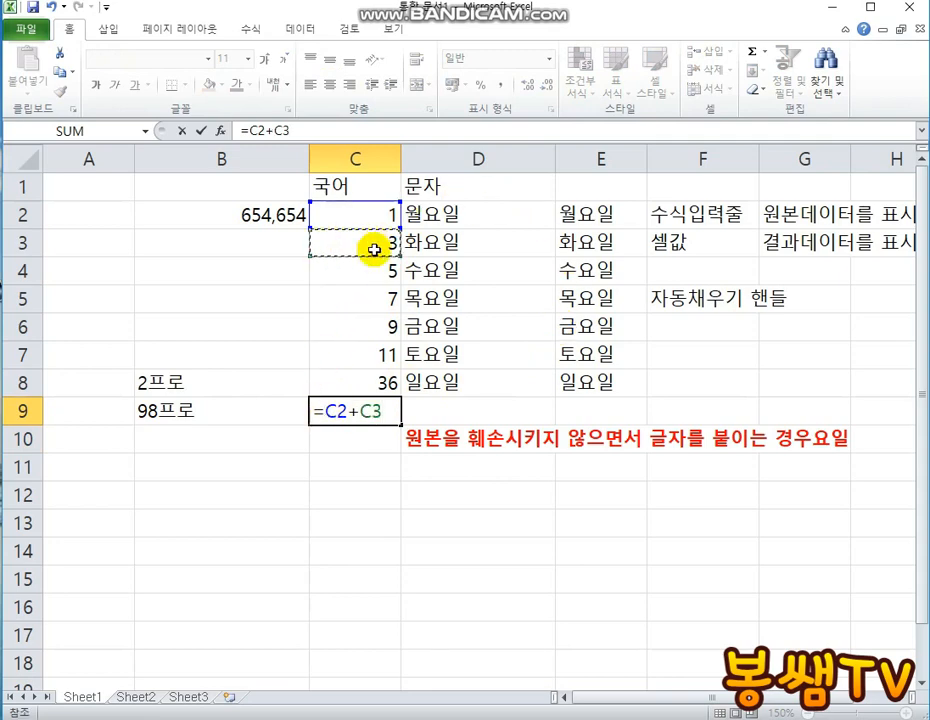
key("Return")
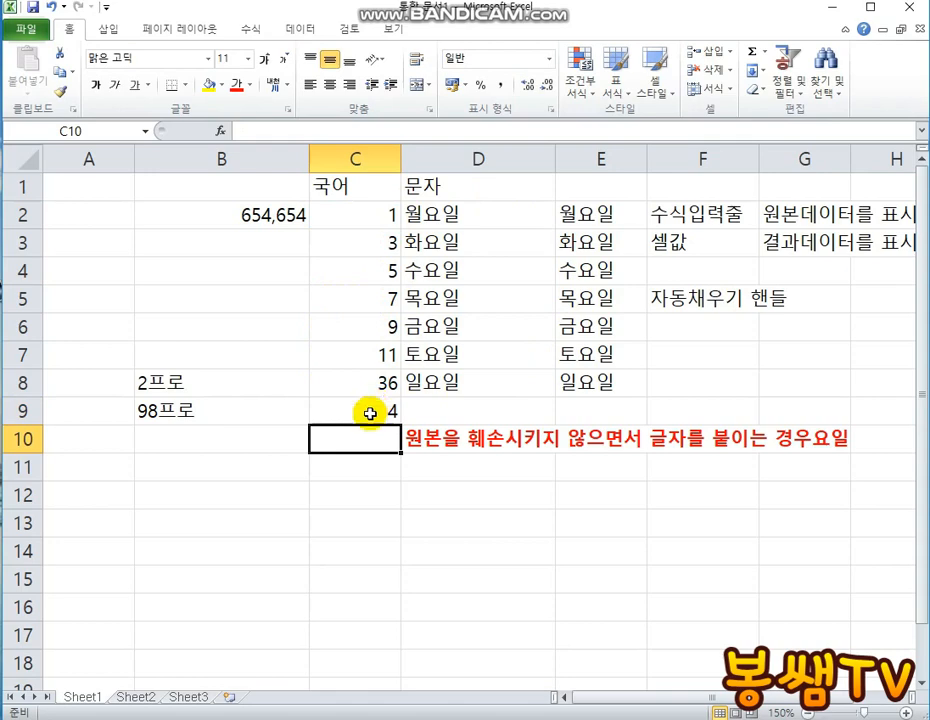
Step: Extend the formula in C9 to =C2+C3+C4+C5+C6+C7
double_click(370, 413)
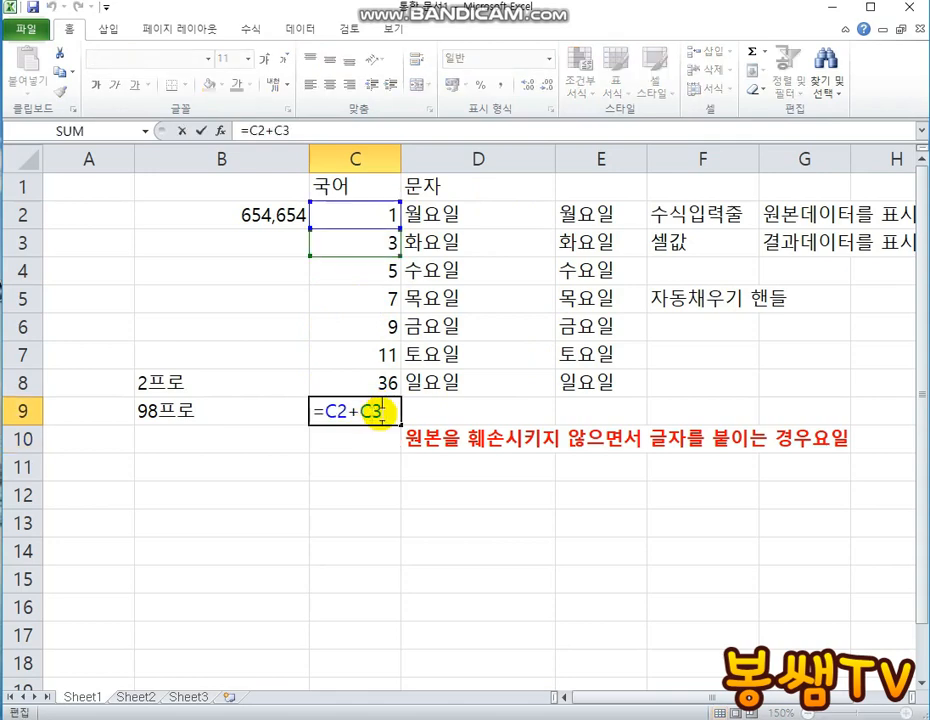
left_click(367, 271)
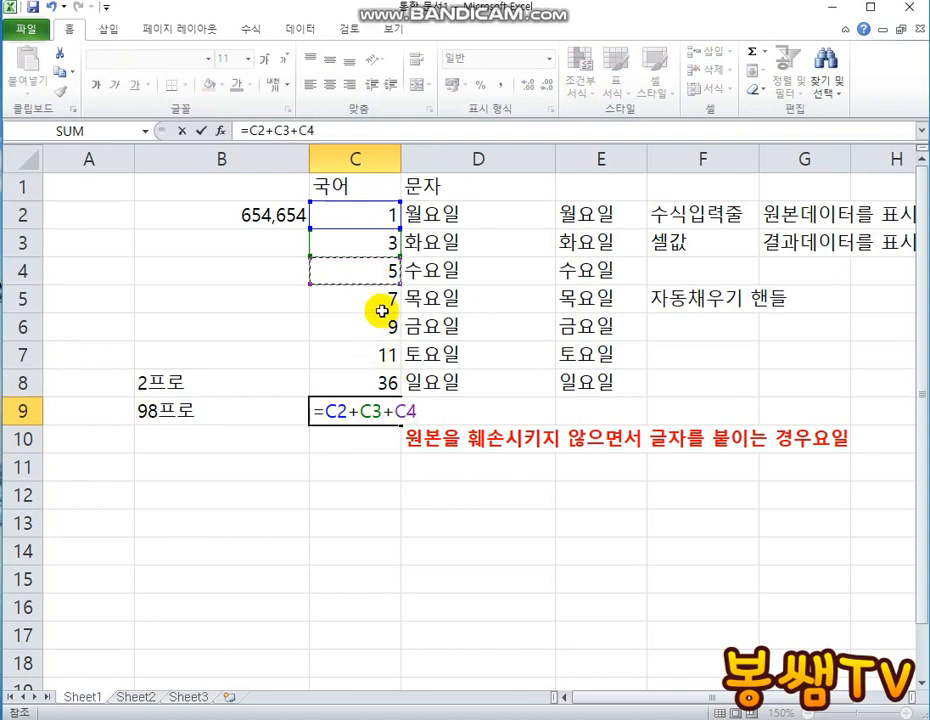
type("+")
left_click(367, 298)
type("+")
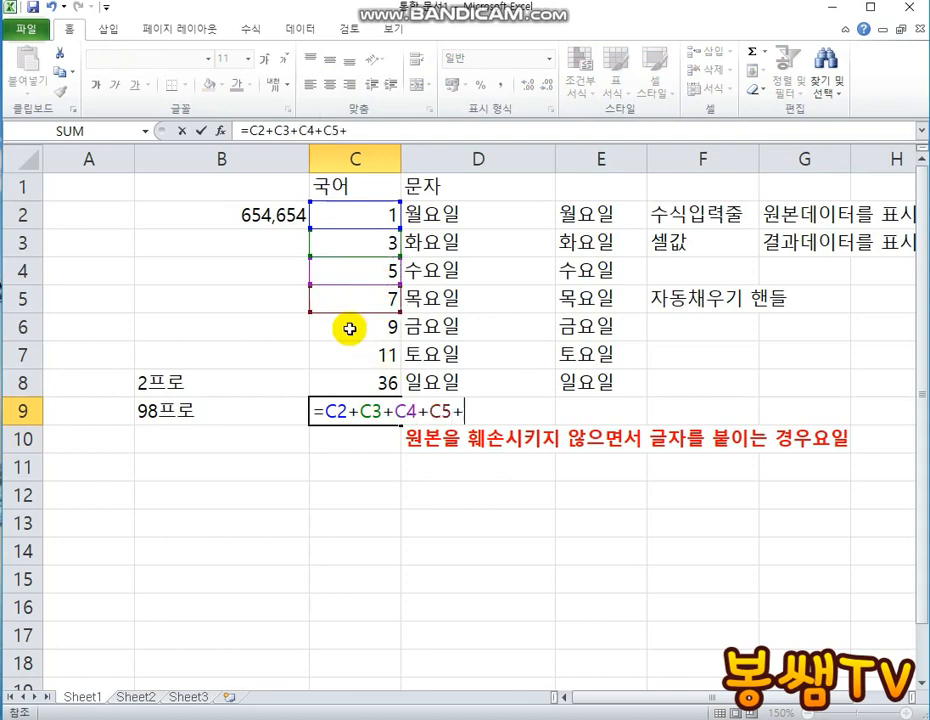
left_click(349, 327)
type("+")
left_click(346, 354)
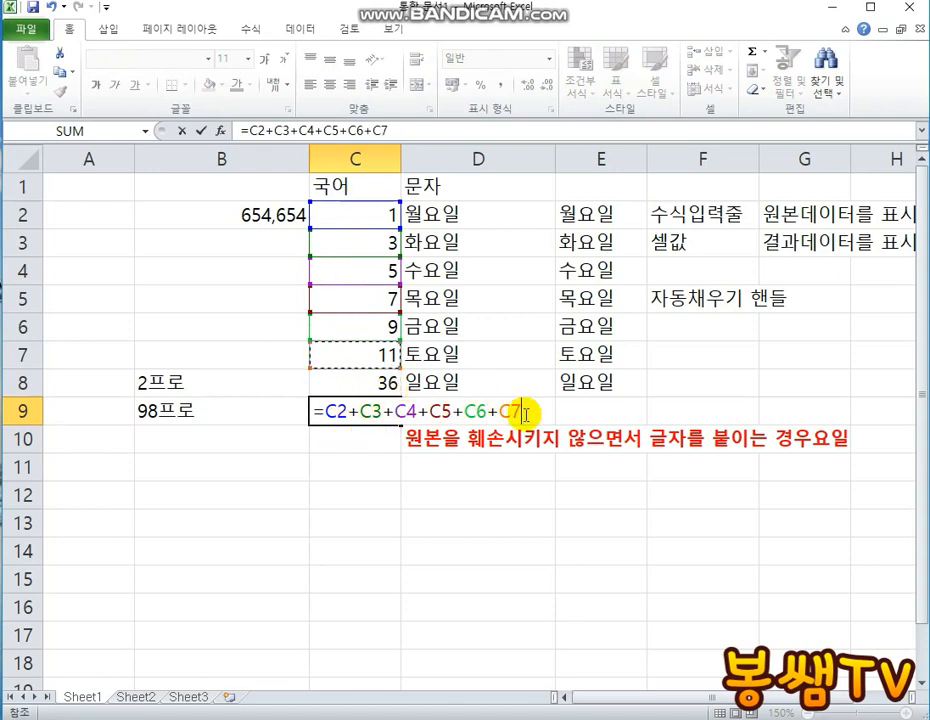
key("Return")
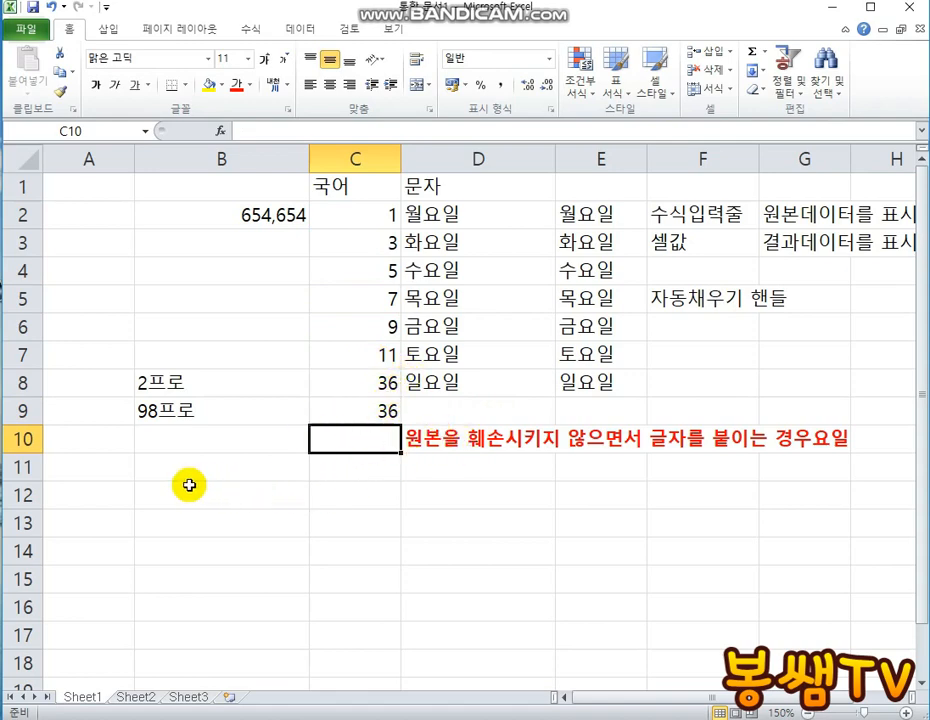
Step: Compare the constant addition formula in C8 with the cell-reference formula in C9 without changing either
left_click(325, 385)
double_click(325, 385)
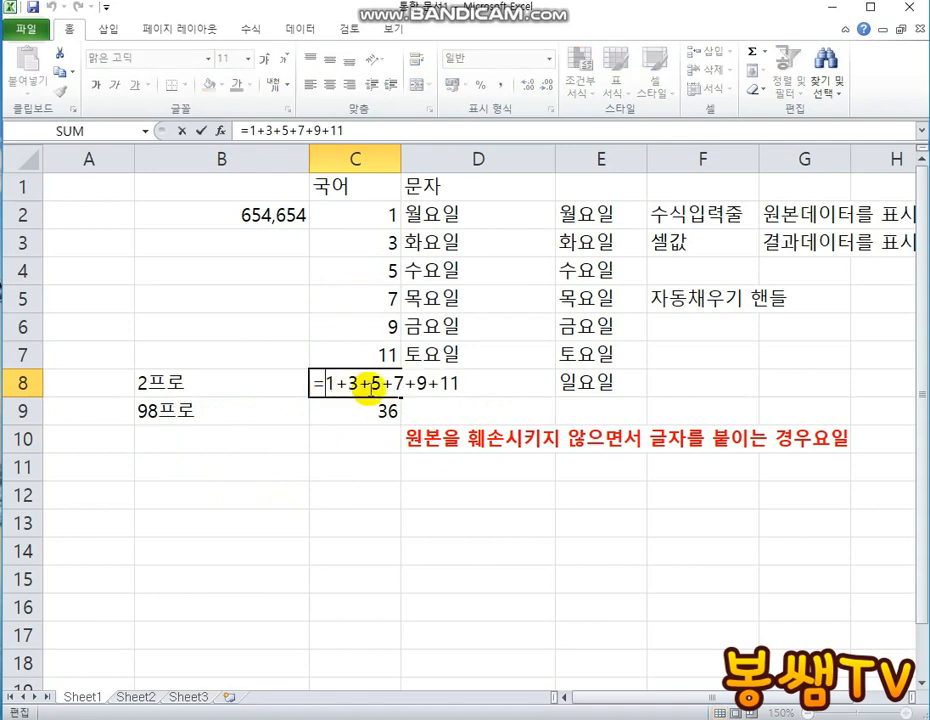
key("Return")
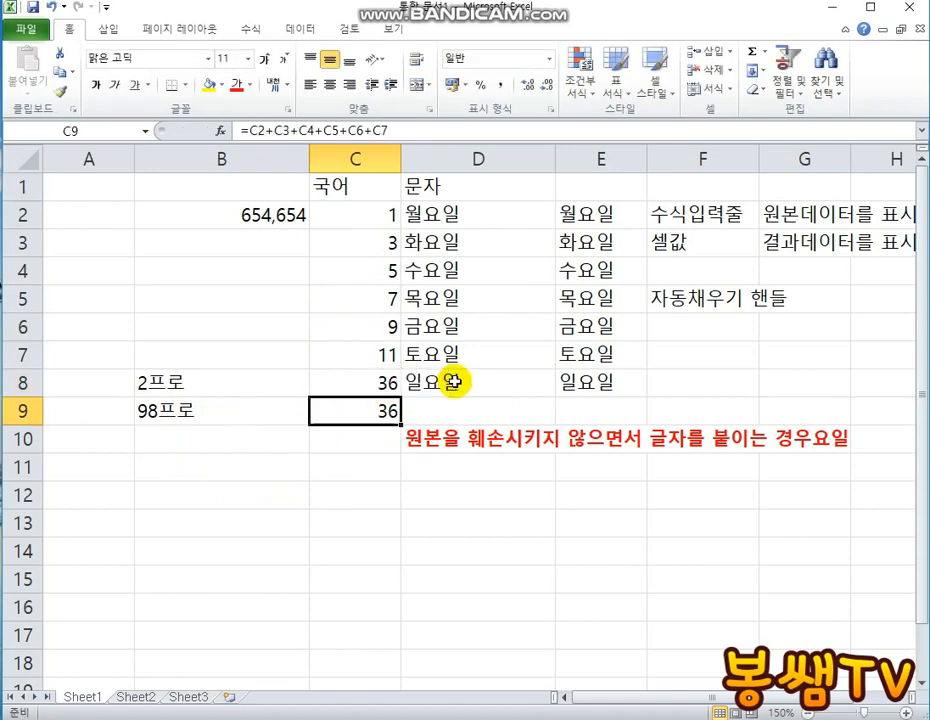
double_click(359, 409)
left_click_drag(326, 411, 540, 411)
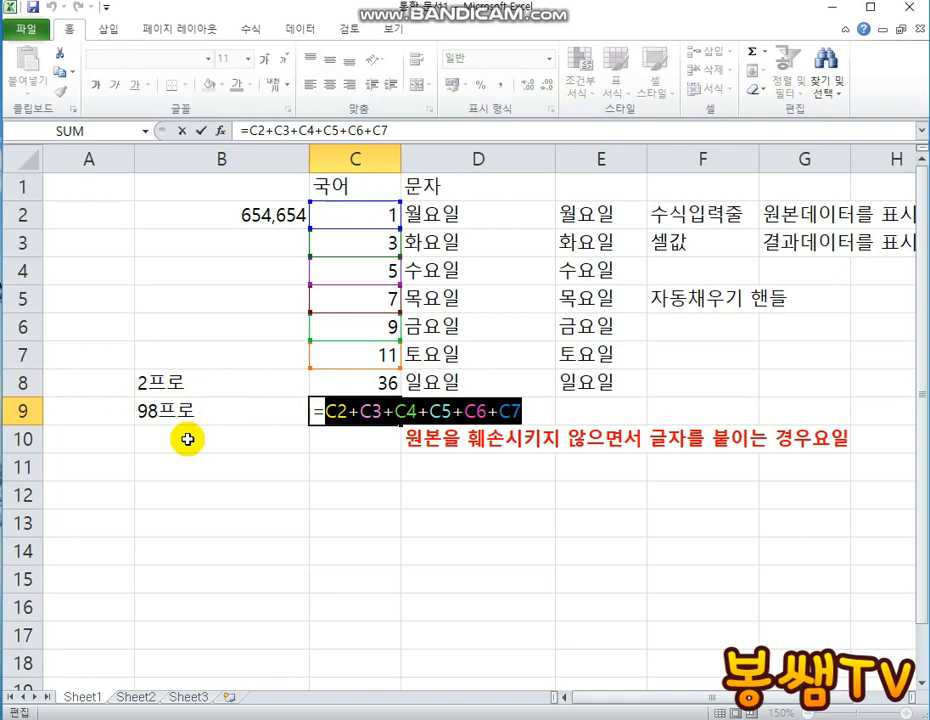
key("Return")
left_click(330, 390)
double_click(386, 380)
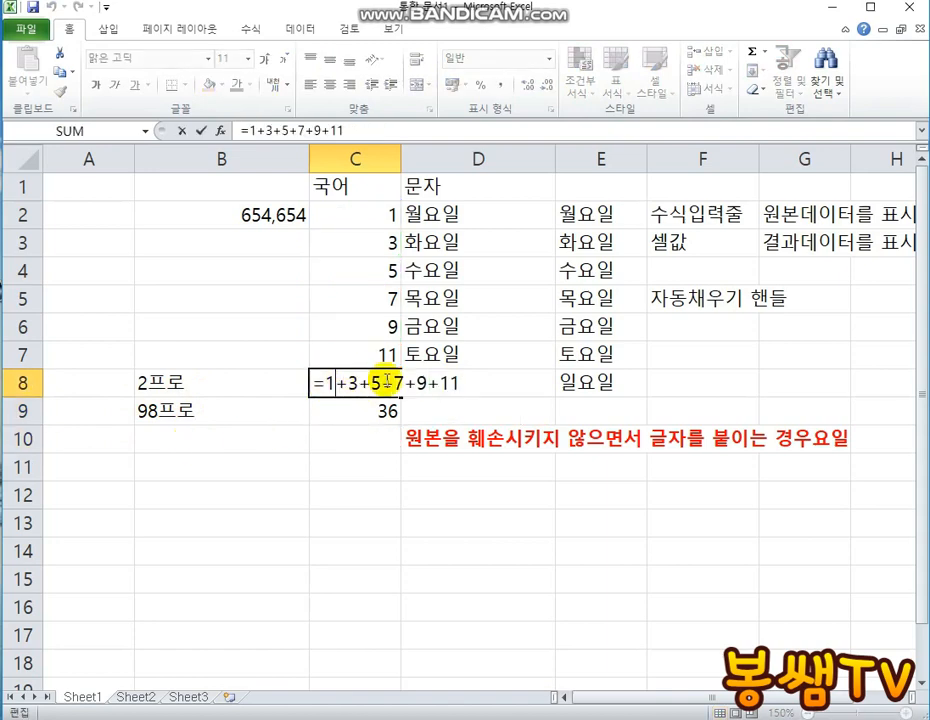
key("Return")
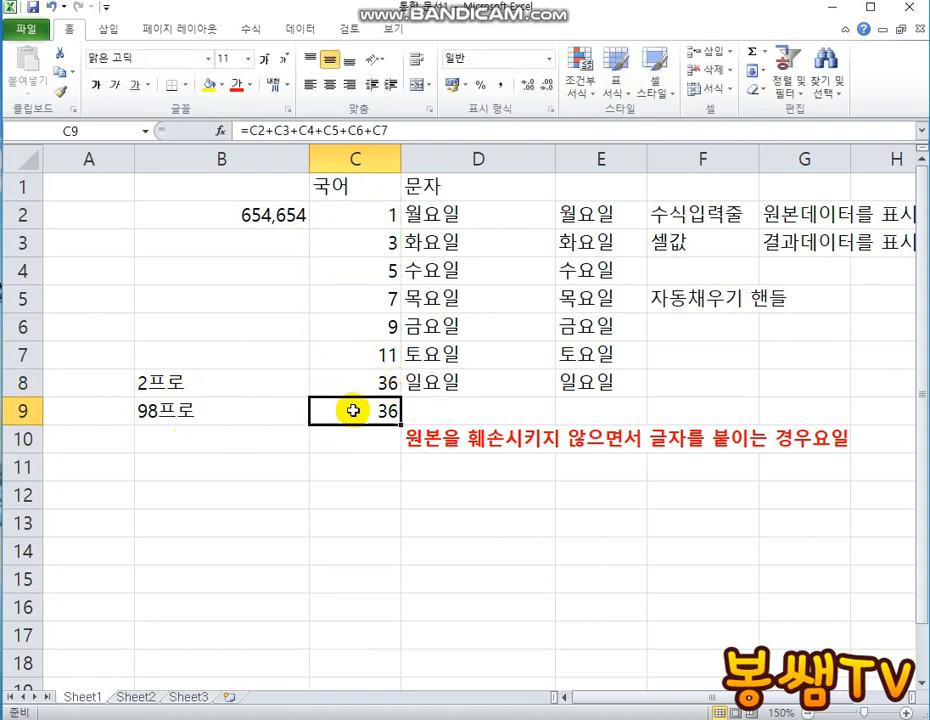
double_click(355, 410)
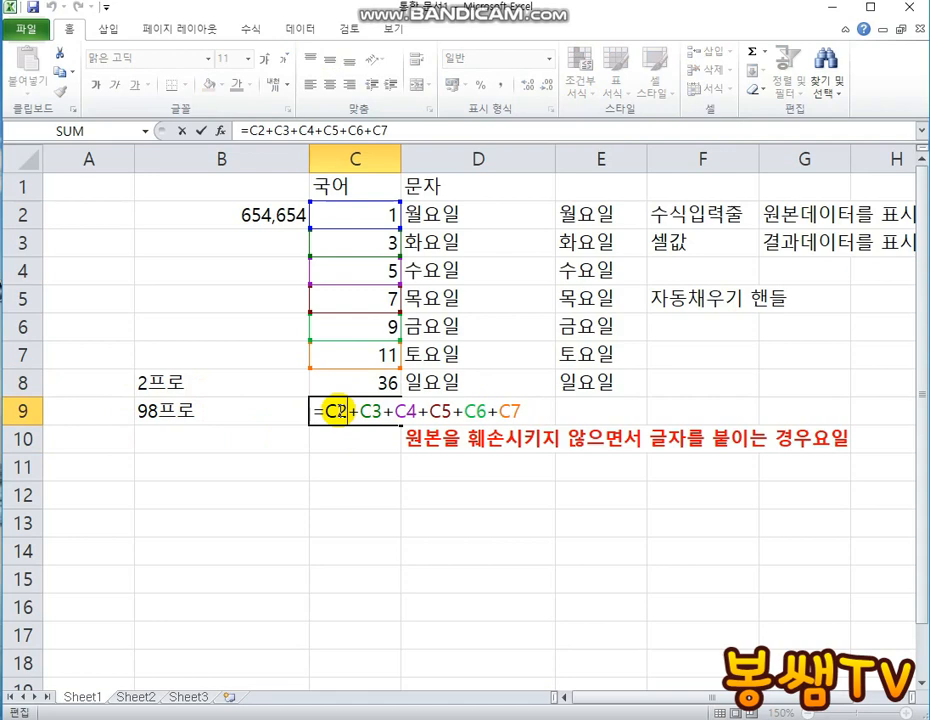
key("Return")
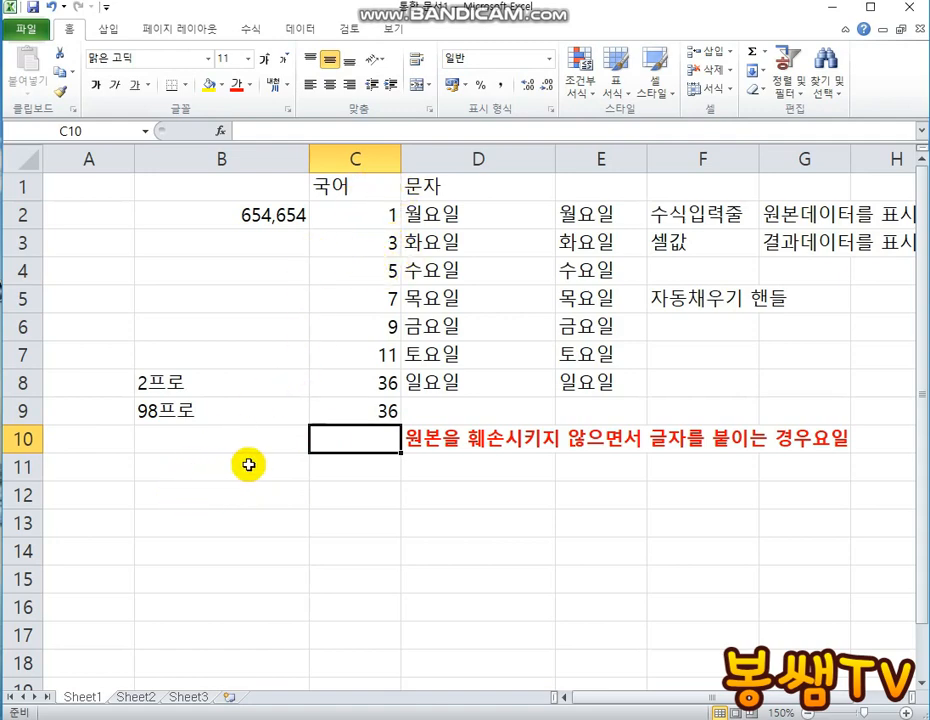
Step: Enter the note 주소 참조의 이유 in B12 and 셀의 값이 언제 바뀔지 몰라서 in B13
left_click(171, 487)
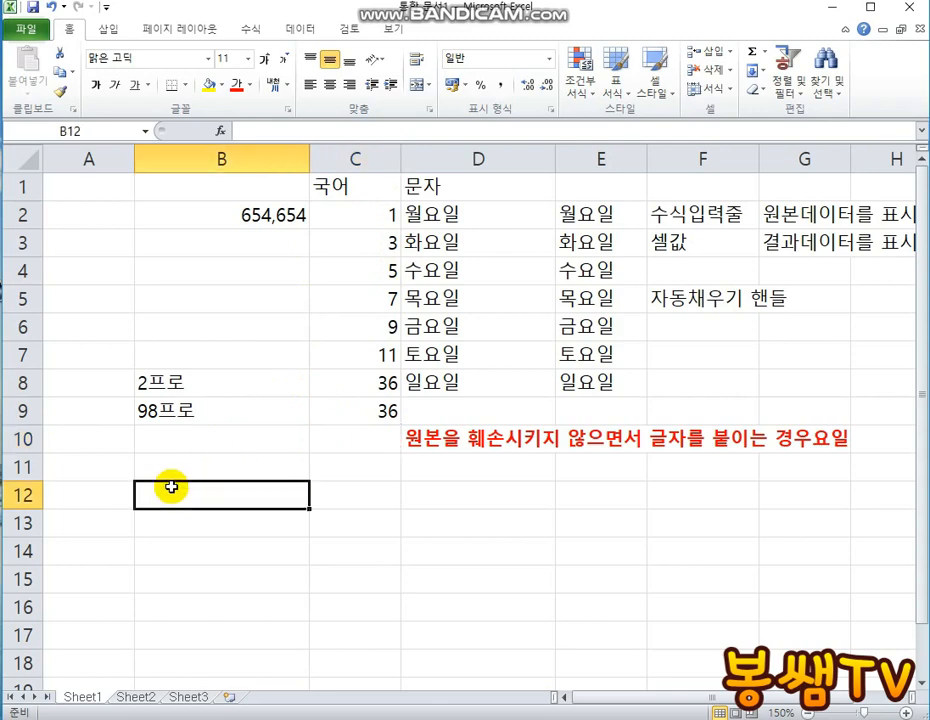
type("주소 참조의 이")
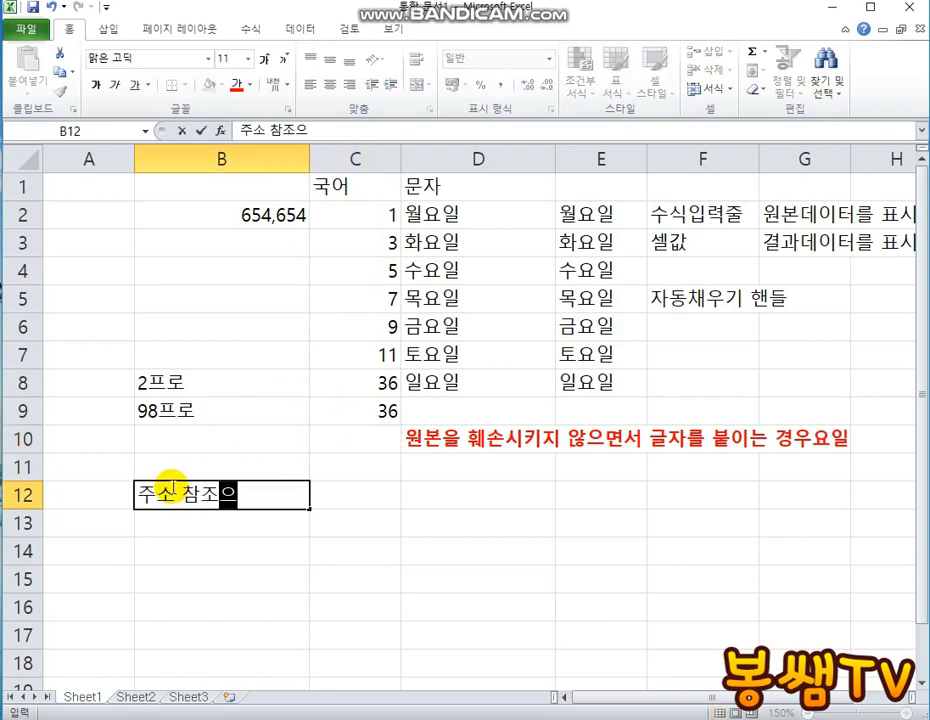
type("유")
key("Return")
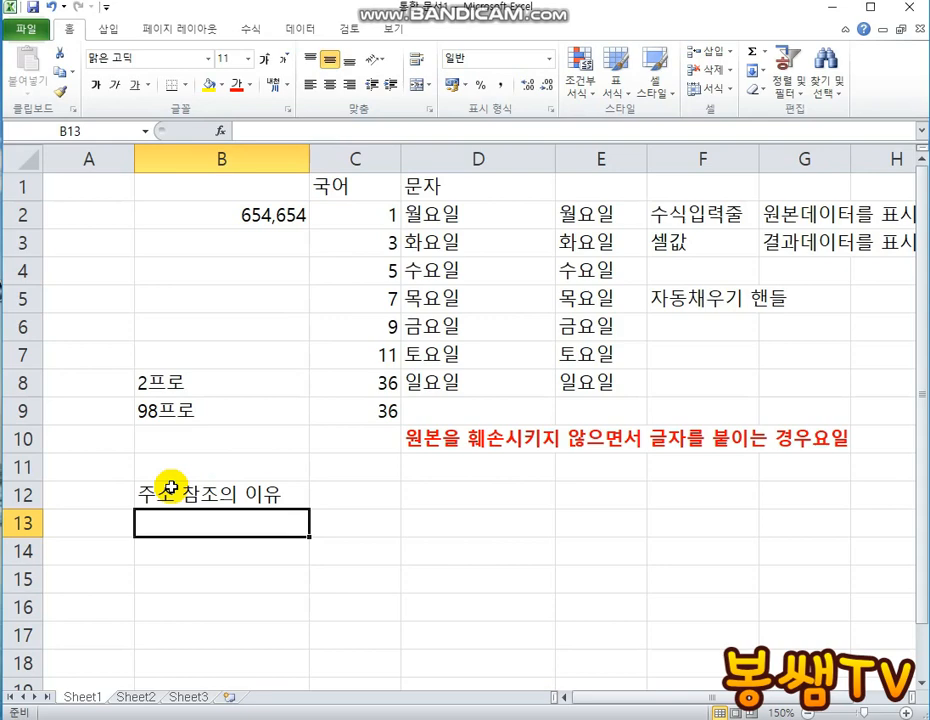
type("셀의 값")
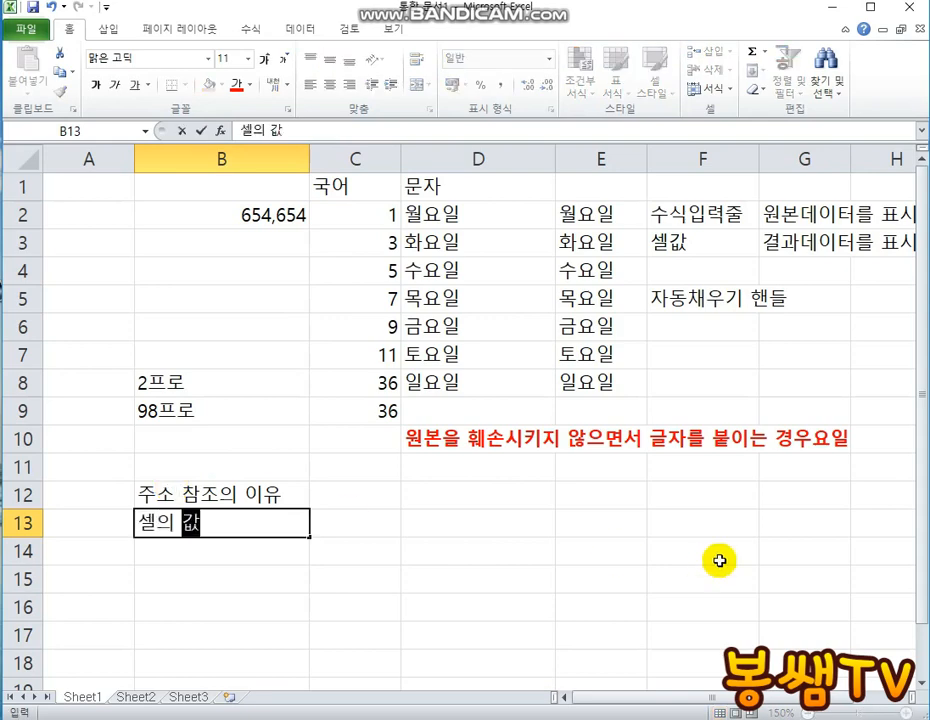
type("이 언제 바뀔지 모")
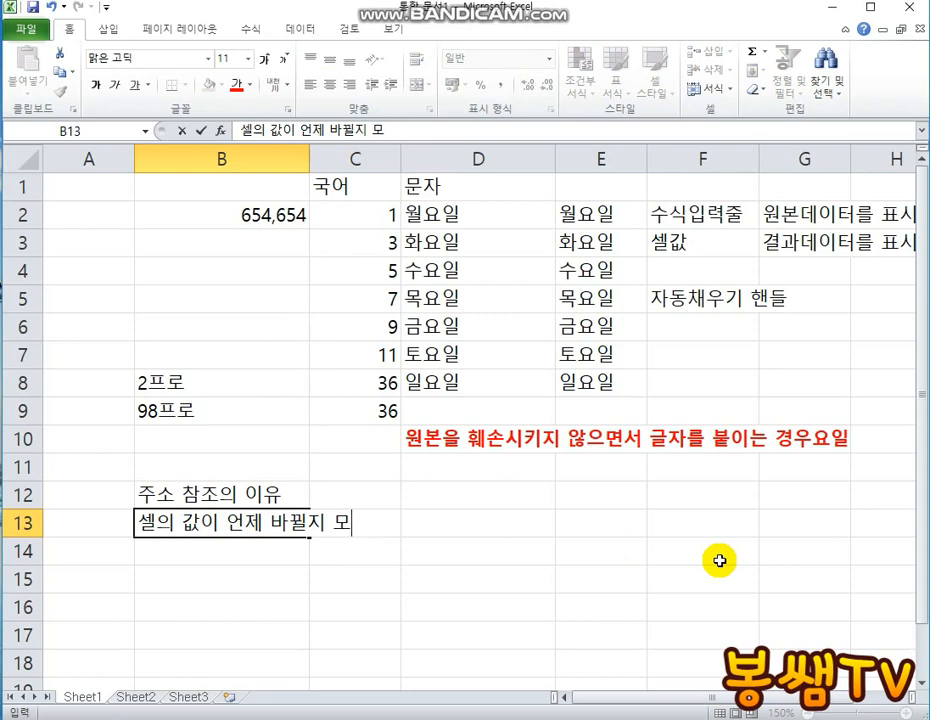
type("른ㄷㄹ라서")
key("Return")
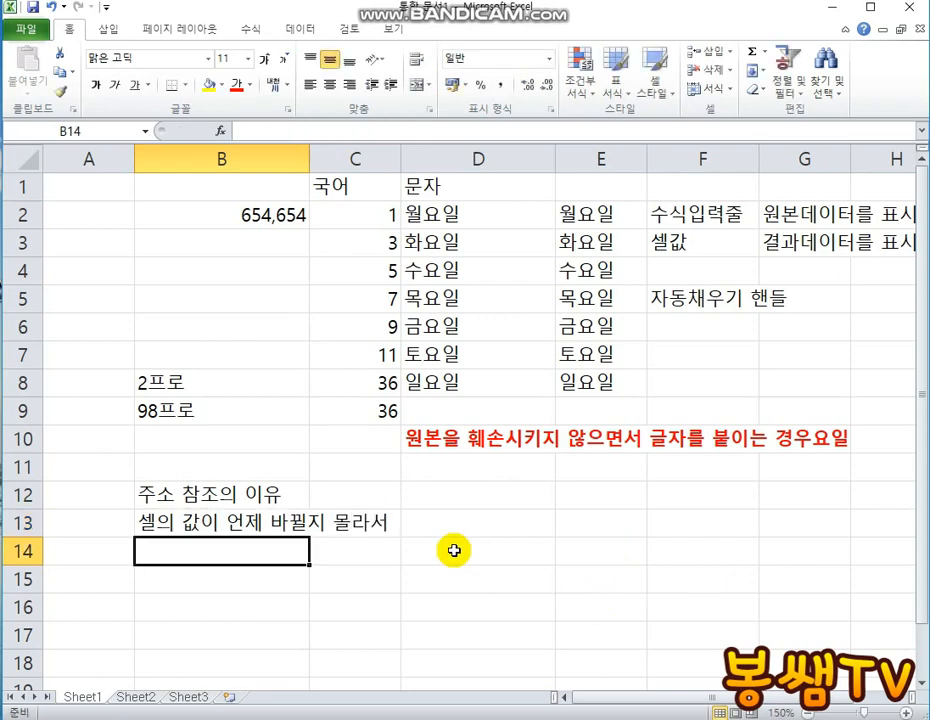
Step: Make the notes in B12:B13 bold
left_click_drag(166, 493, 166, 521)
right_click(238, 527)
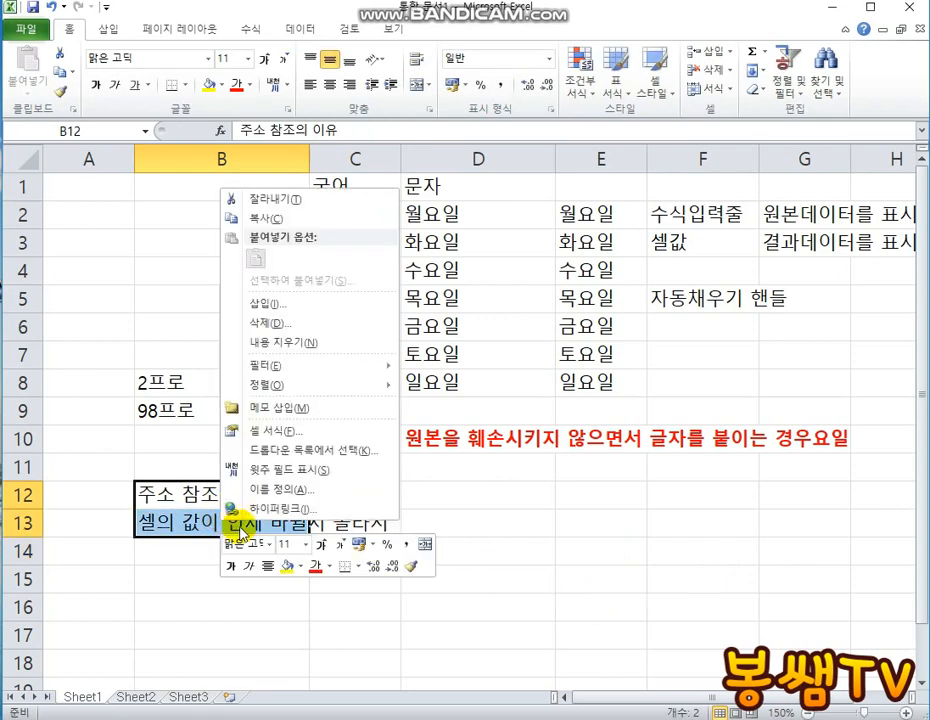
left_click(231, 566)
Step: Make the note text in B13 red
left_click(200, 522)
right_click(215, 522)
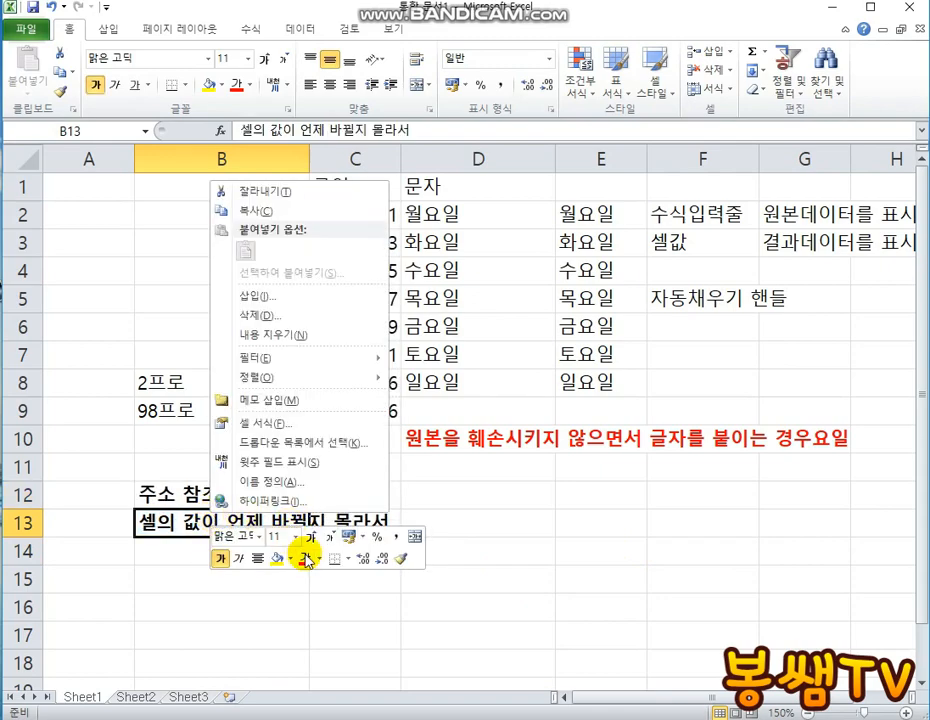
left_click(307, 560)
key("Right")
key("Right")
key("Left")
key("Left")
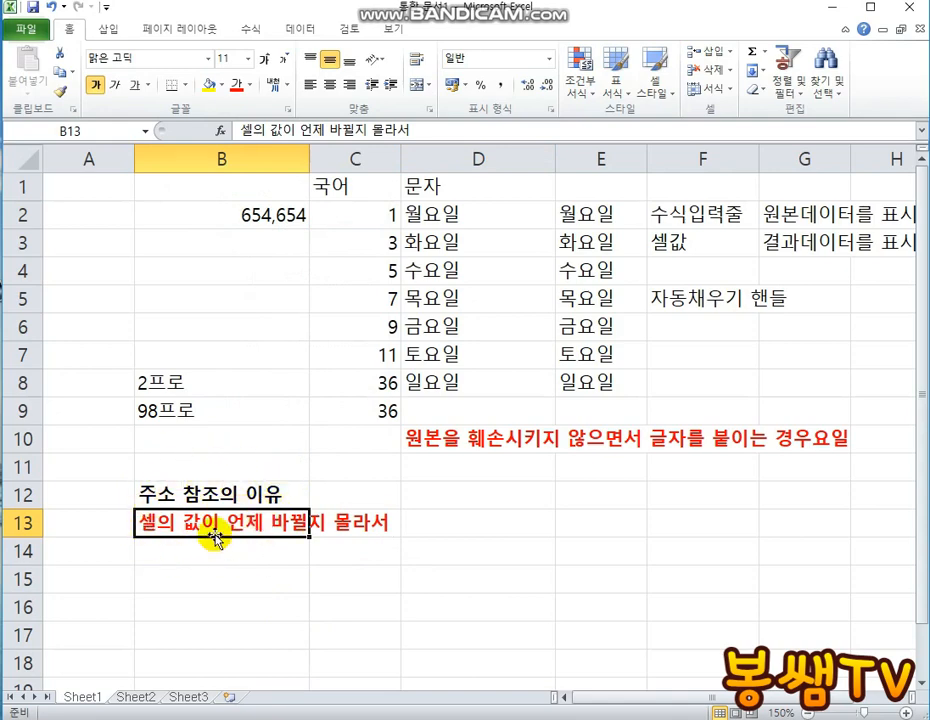
Step: Replace the number in B2 with the text 보라돌이
left_click(363, 407)
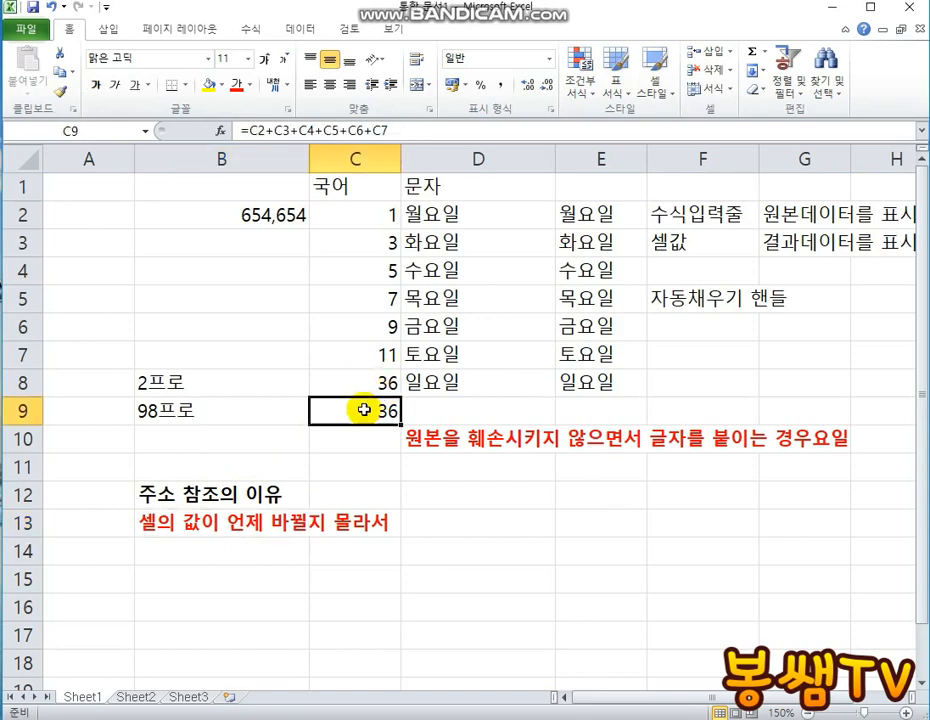
left_click(273, 212)
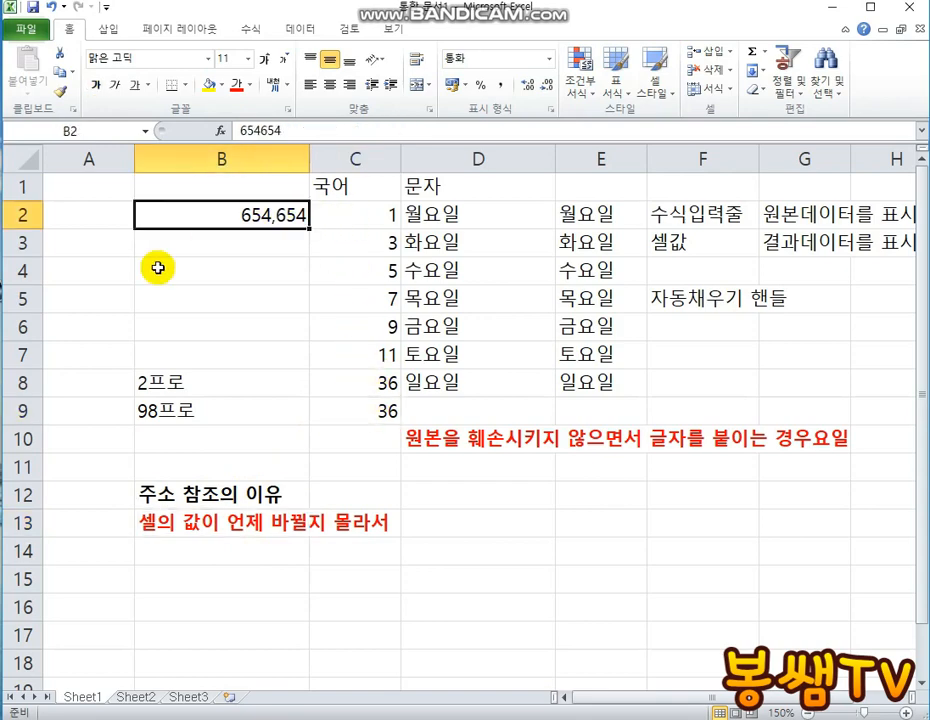
type("보라돌이")
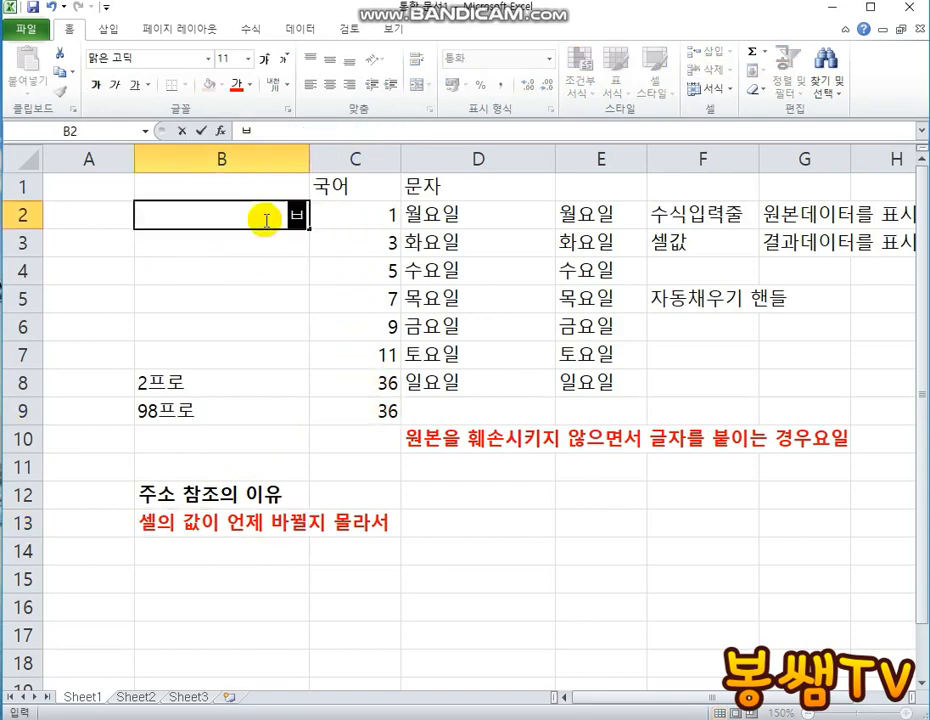
key("Return")
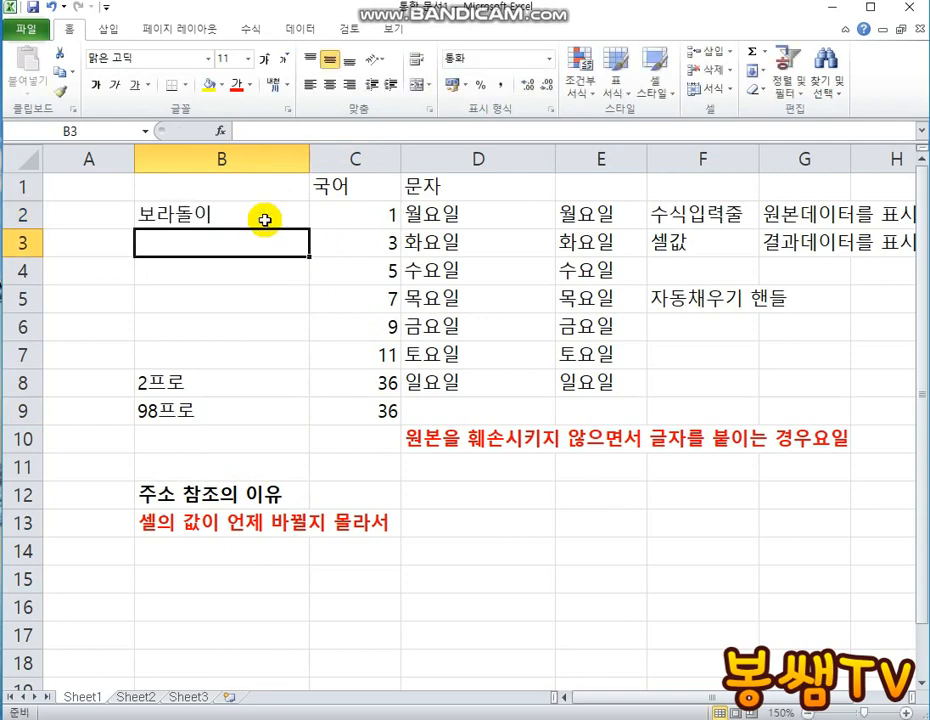
Step: Set the 국어 score in C2 to 5
left_click(345, 215)
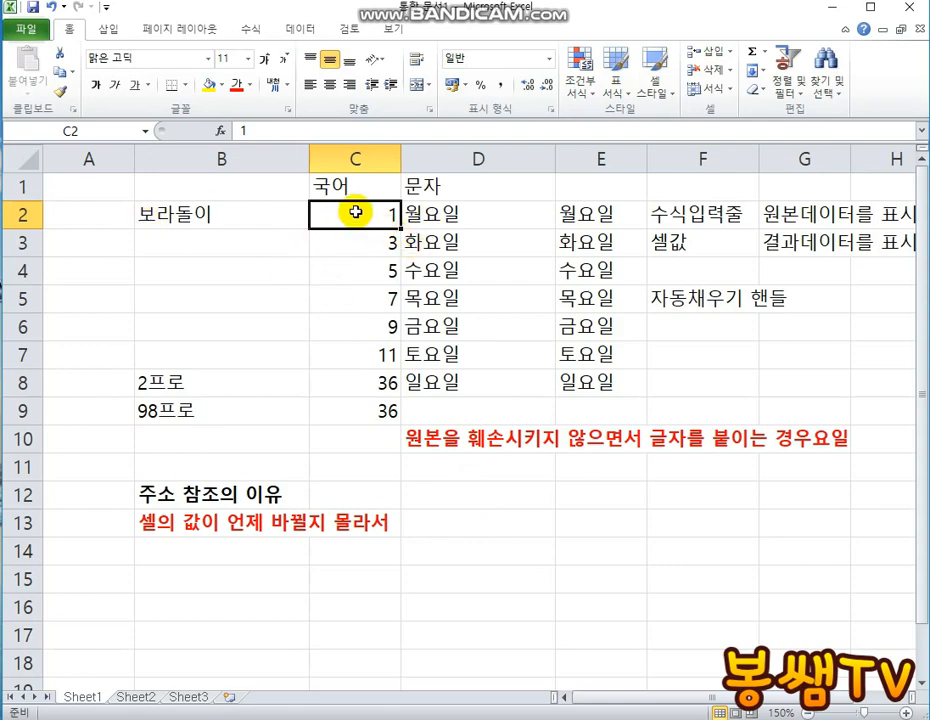
type("5")
key("Return")
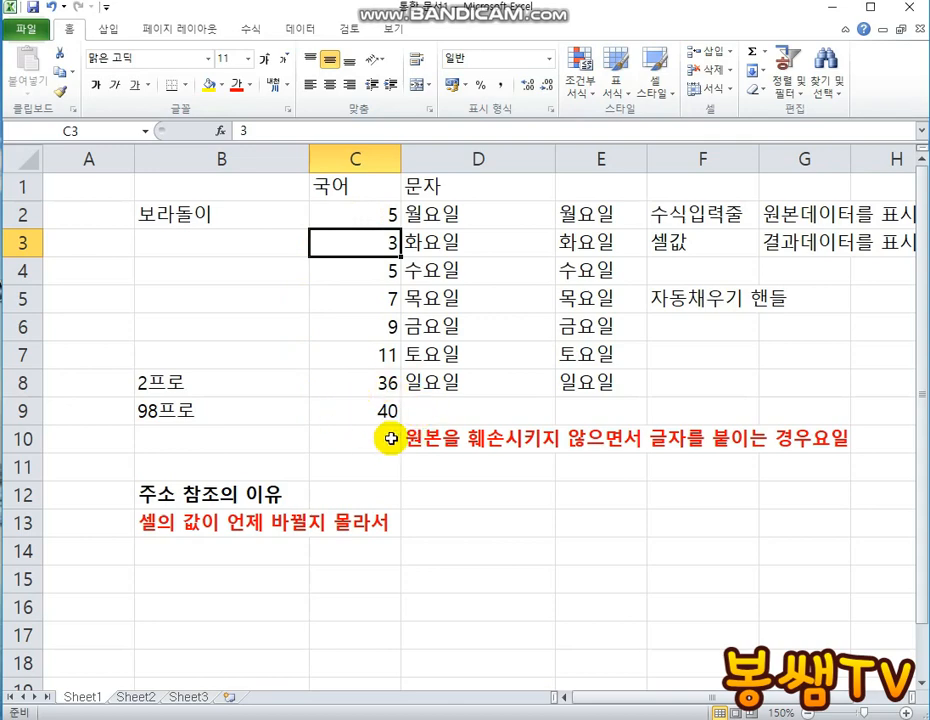
Step: Edit the first constant in C8 so the formula becomes =5+3+5+7+9+11
double_click(345, 382)
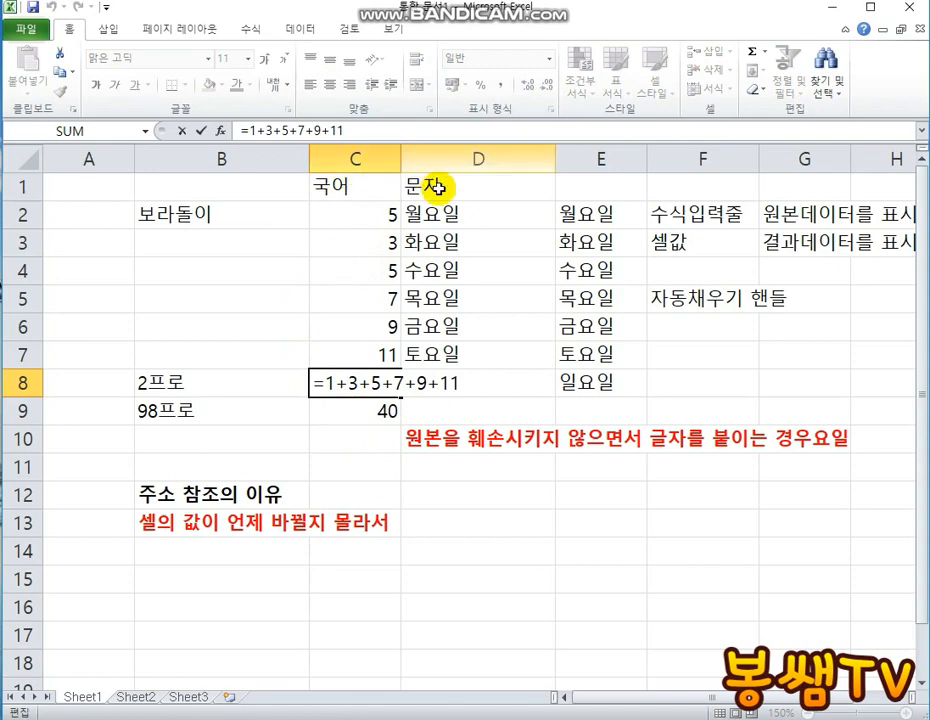
left_click_drag(340, 381, 328, 383)
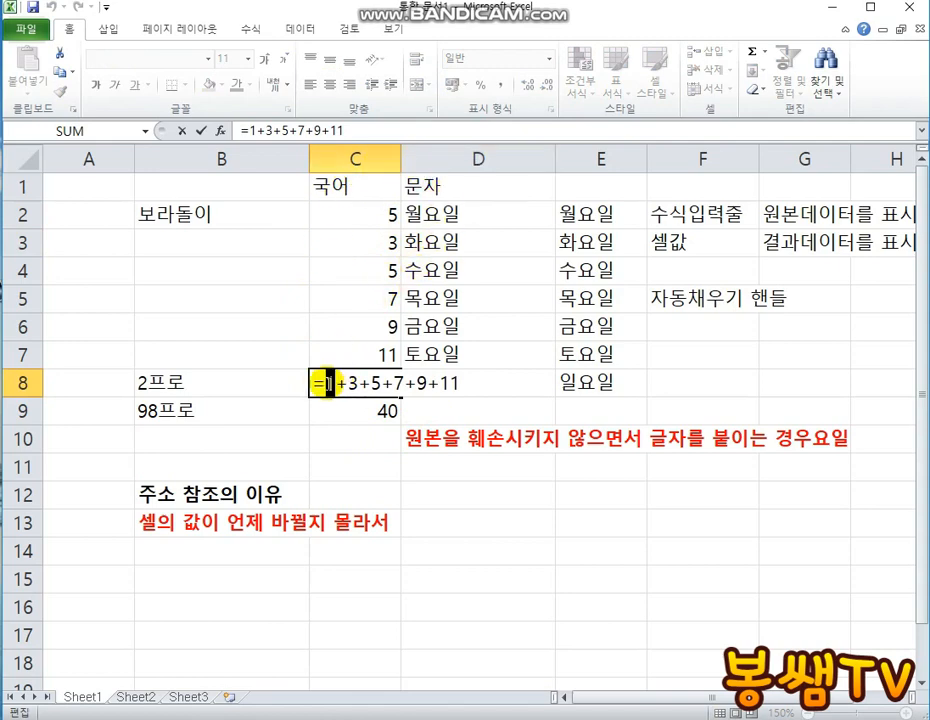
type("5")
key("Return")
left_click(322, 381)
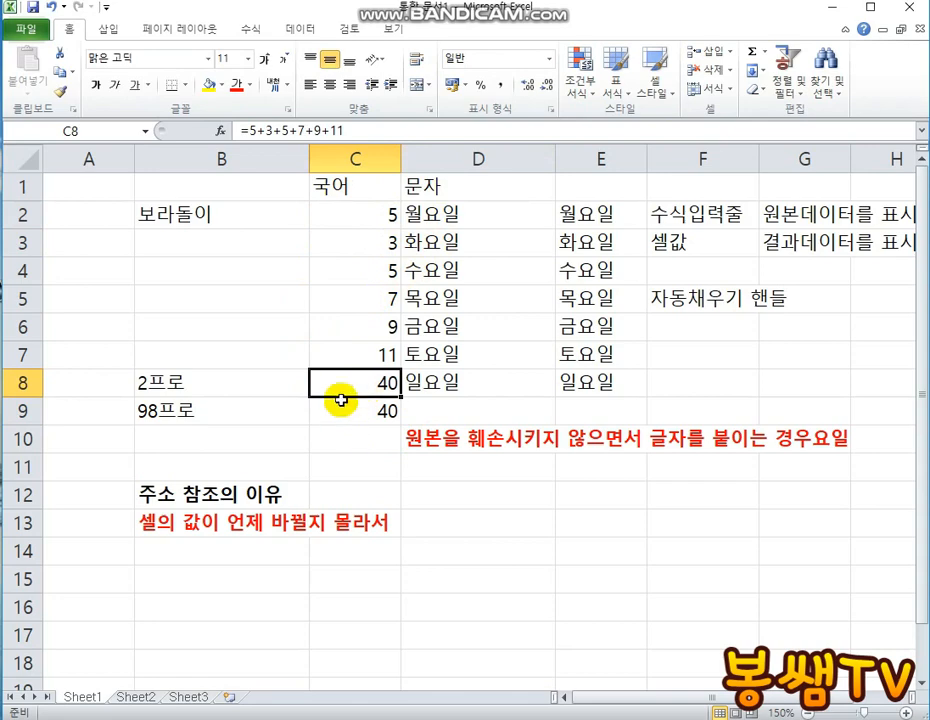
Step: Compare the constant formula in C8 with the references in C9 and the source cells in C3:C7, leaving both formulas unedited
double_click(342, 389)
key("Escape")
double_click(346, 408)
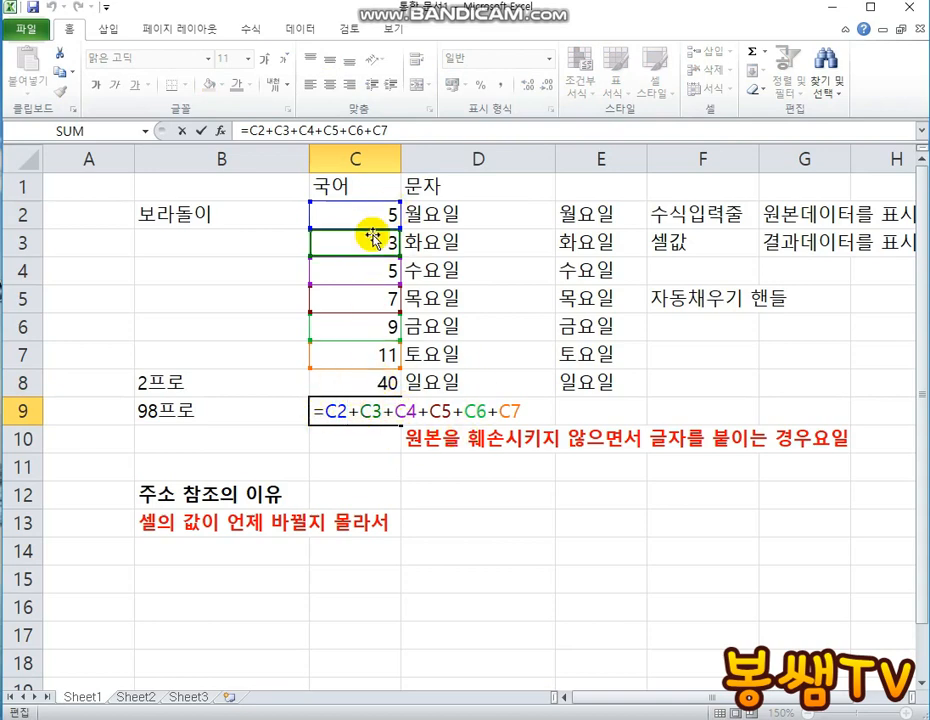
key("Escape")
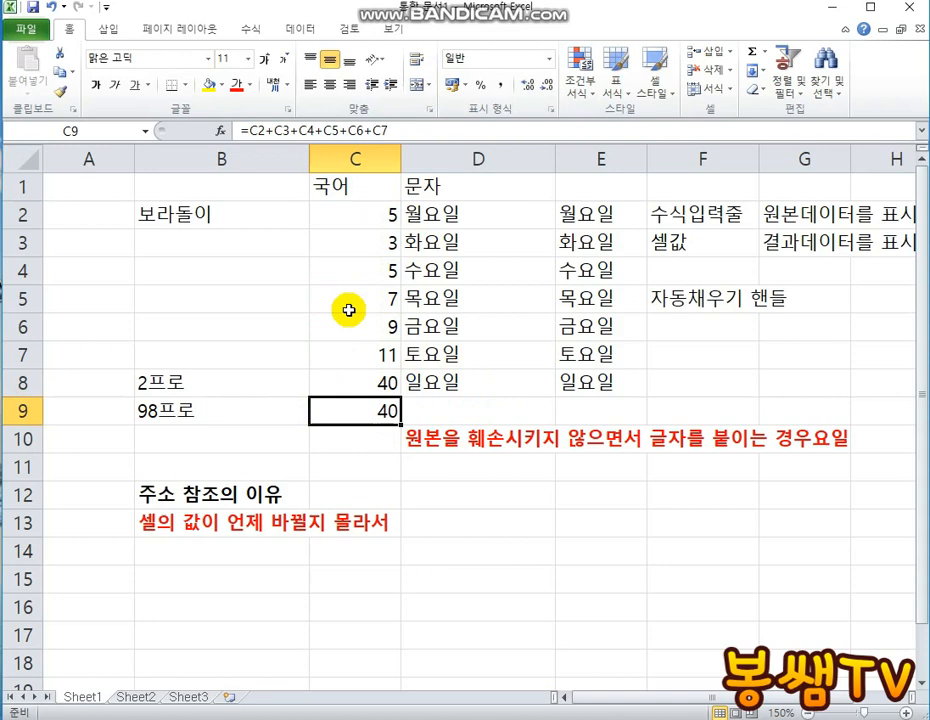
left_click(352, 243)
left_click(348, 272)
left_click(346, 300)
left_click(343, 330)
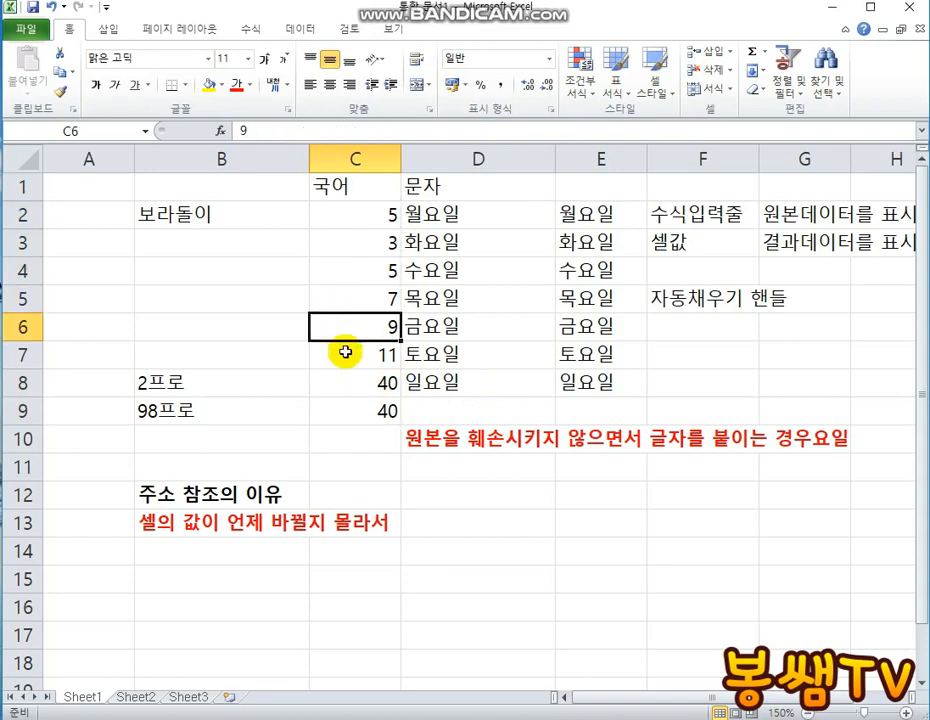
left_click(345, 352)
left_click(354, 418)
double_click(352, 425)
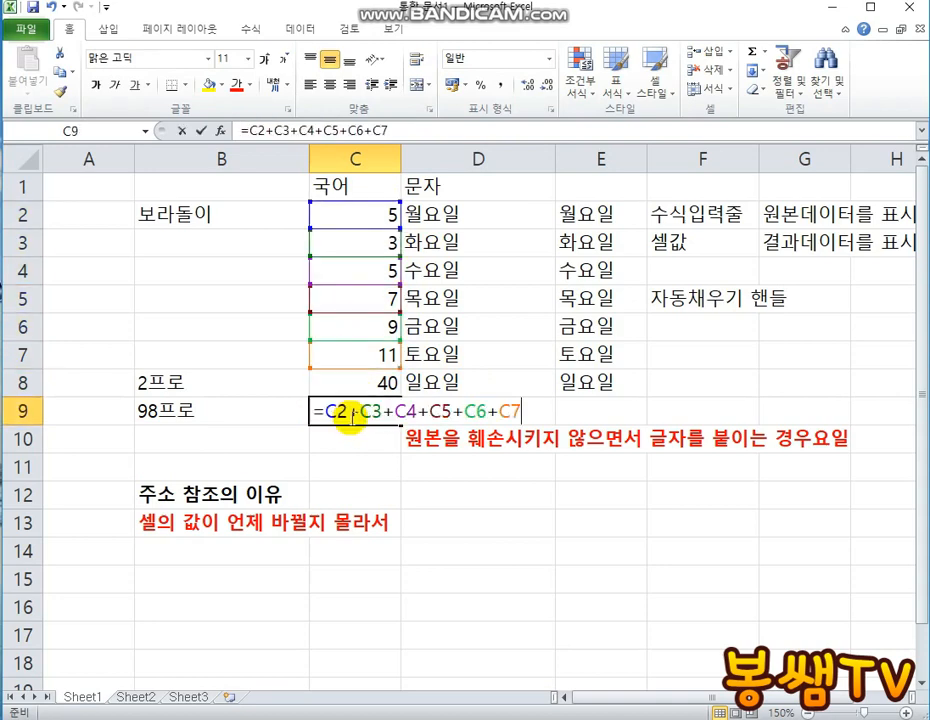
key("Escape")
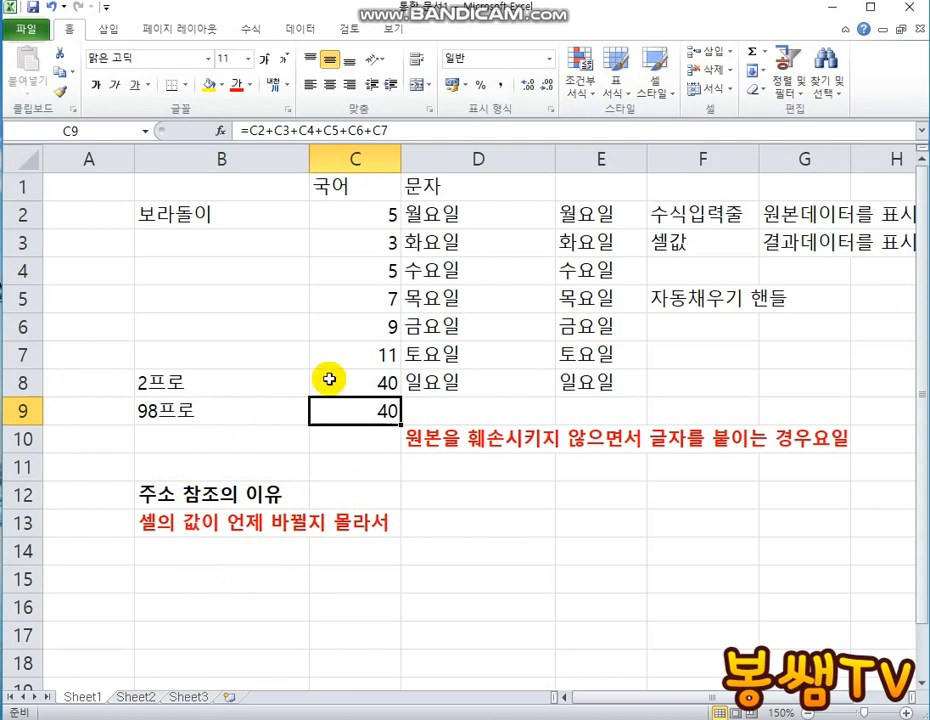
Step: Clear the 2프로 label and the constant addition formula from B8:C8
left_click_drag(328, 380, 256, 377)
key("Delete")
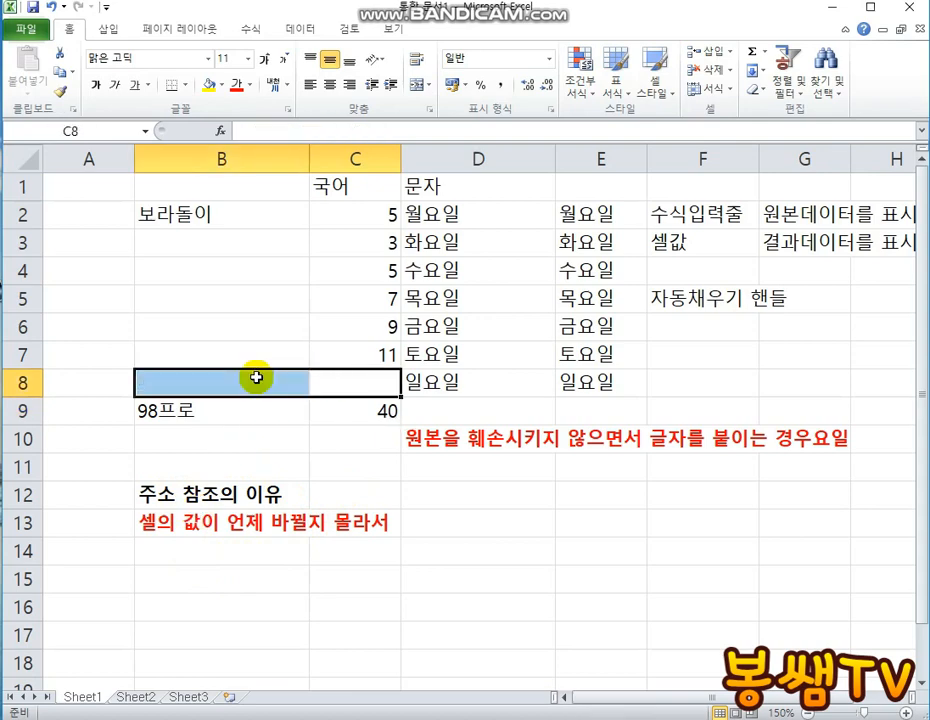
left_click(312, 468)
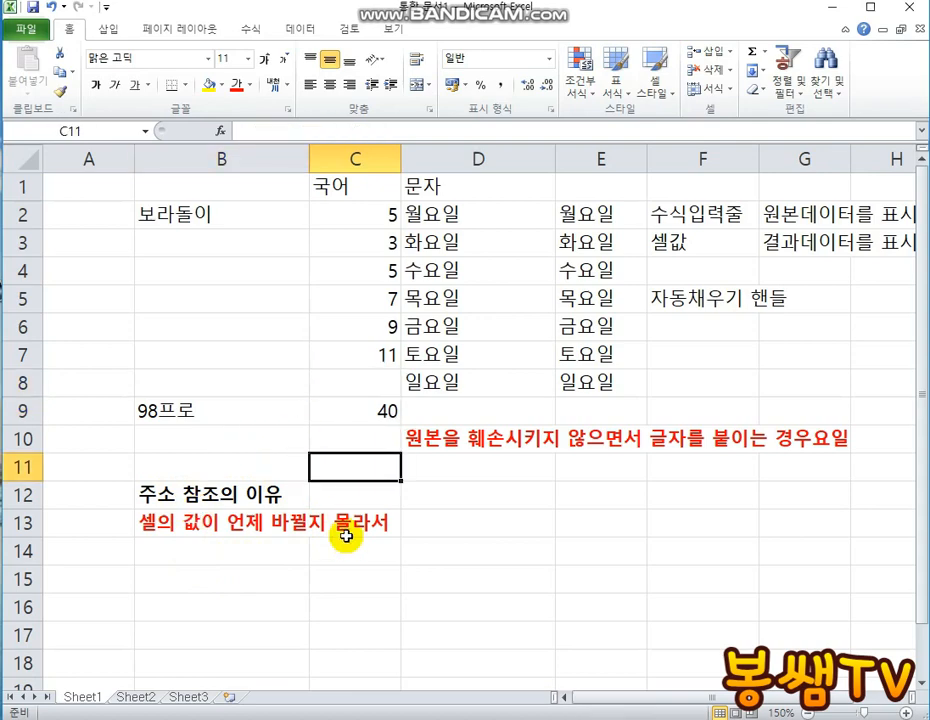
Step: Set the 국어 score in C2 back to 1
left_click(347, 214)
type("1")
key("Return")
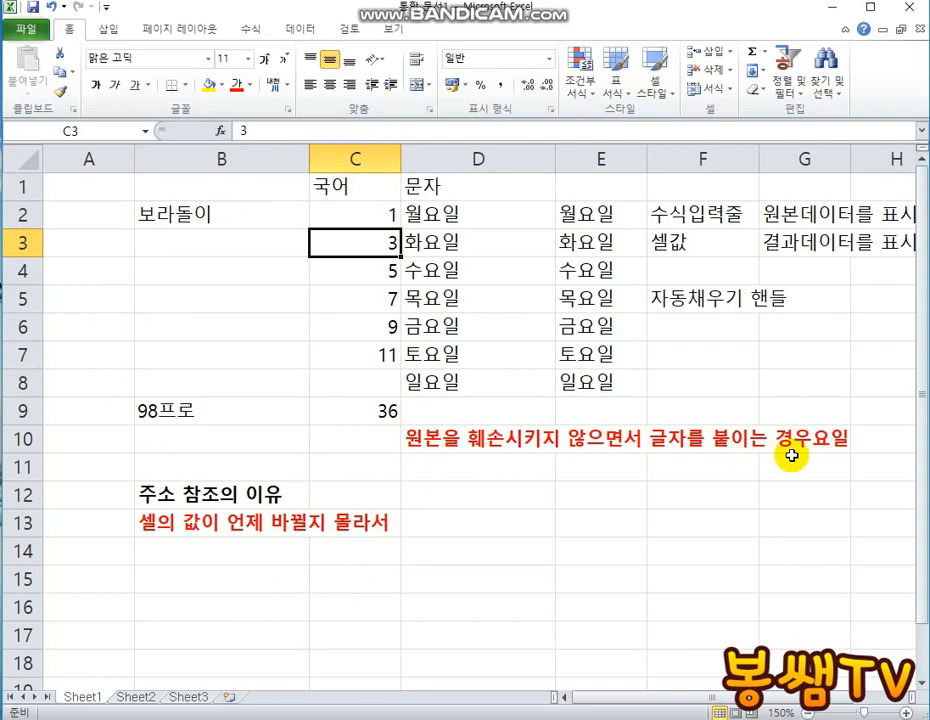
Step: Reset the number format of the note in D10 to General (일반)
left_click(475, 437)
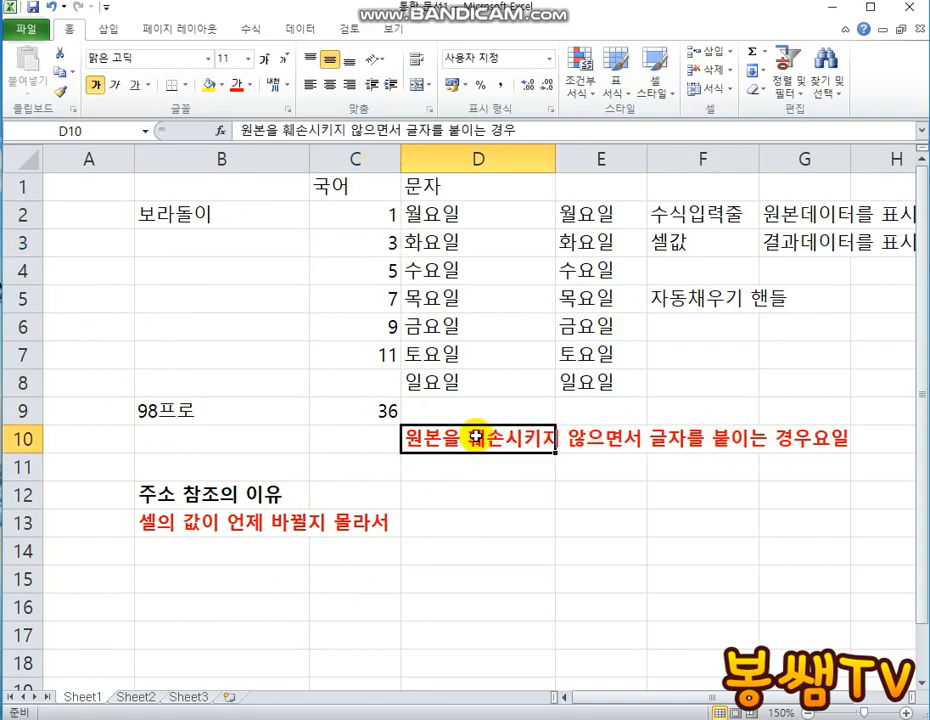
left_click(548, 59)
left_click(485, 80)
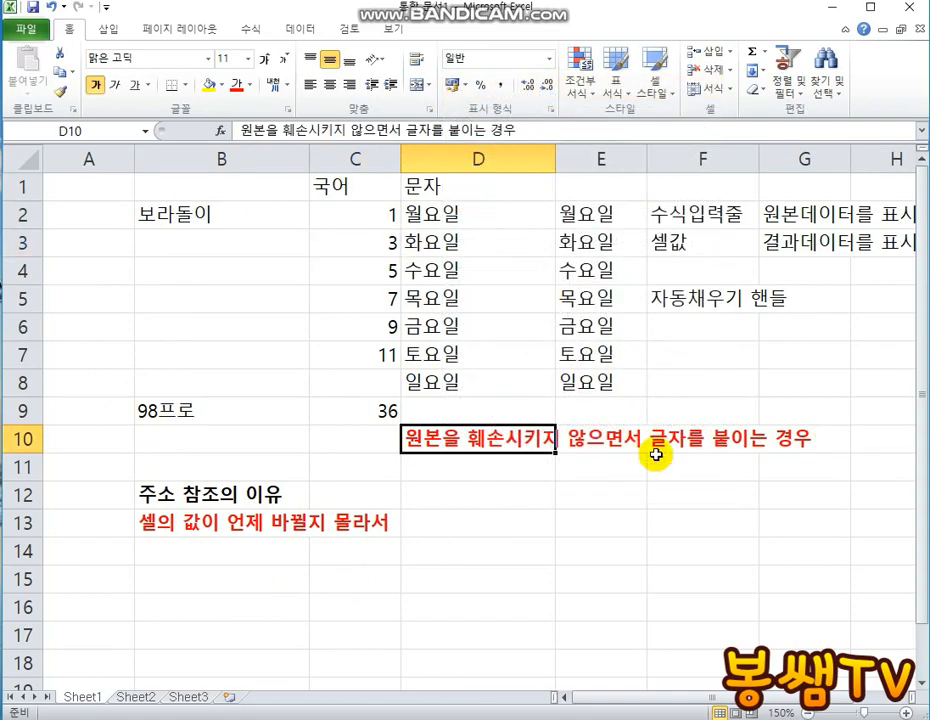
left_click(656, 460)
left_click(520, 469)
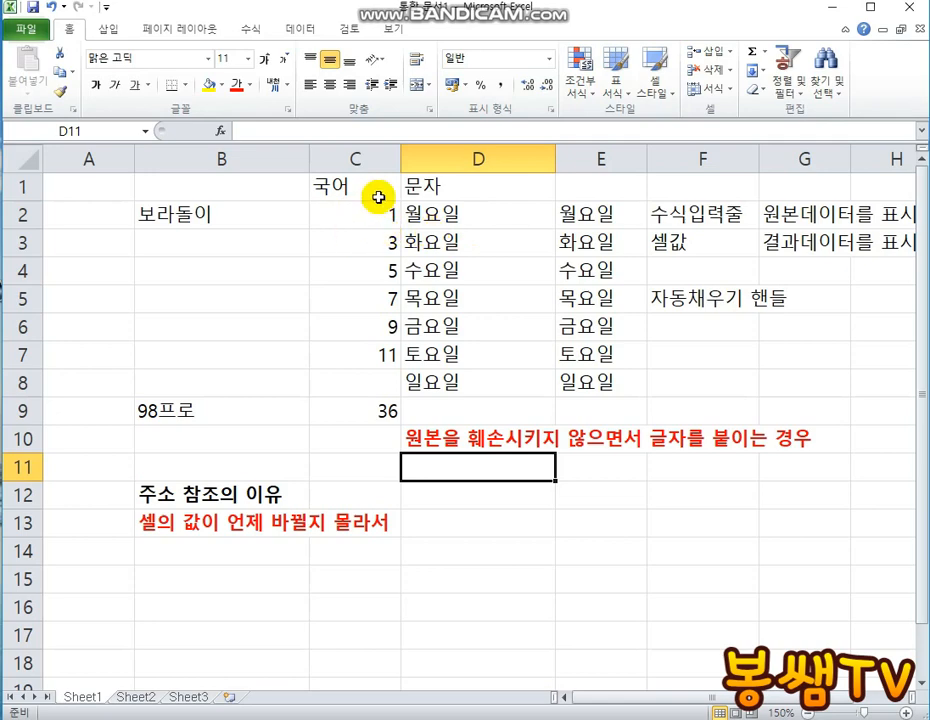
Step: Examine the plain scores in C2:C7 and compare the weekday cells in columns D and E with their underlying values
left_click_drag(370, 212, 353, 318)
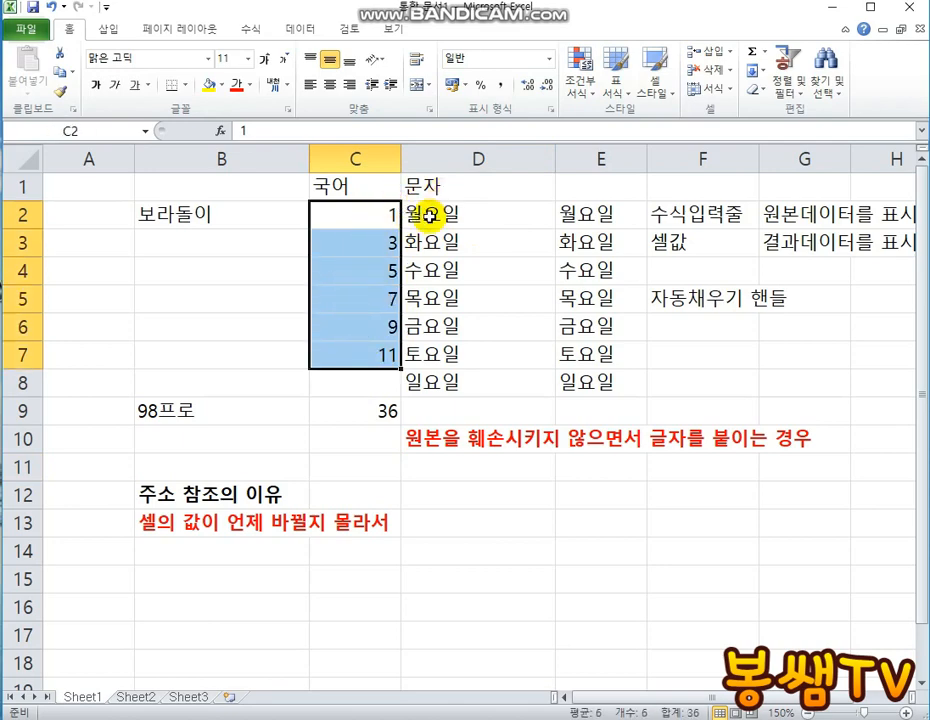
left_click(850, 2)
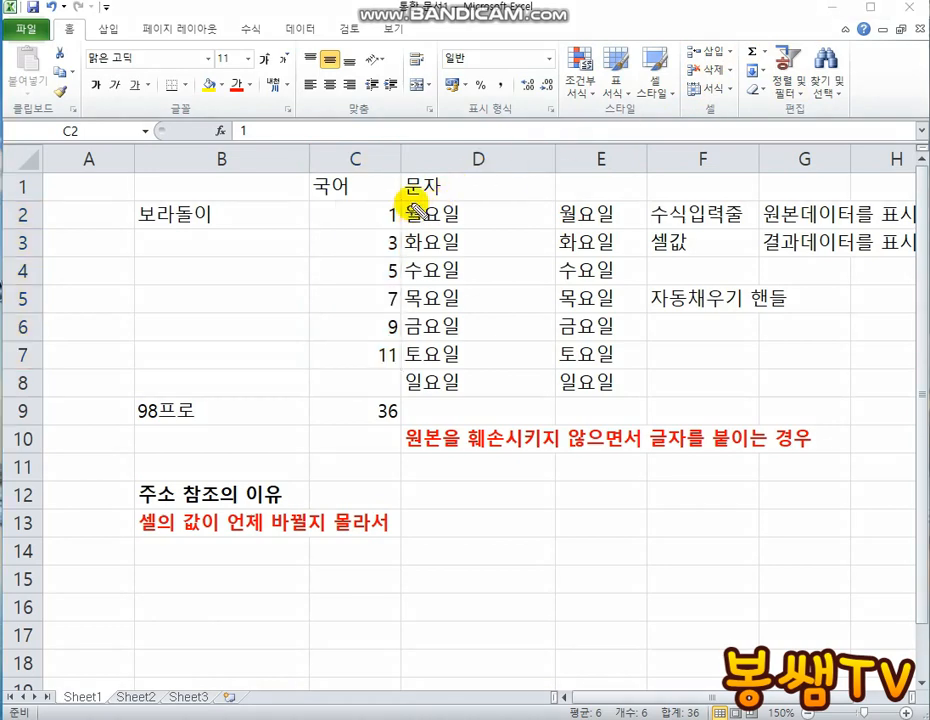
left_click_drag(450, 200, 430, 245)
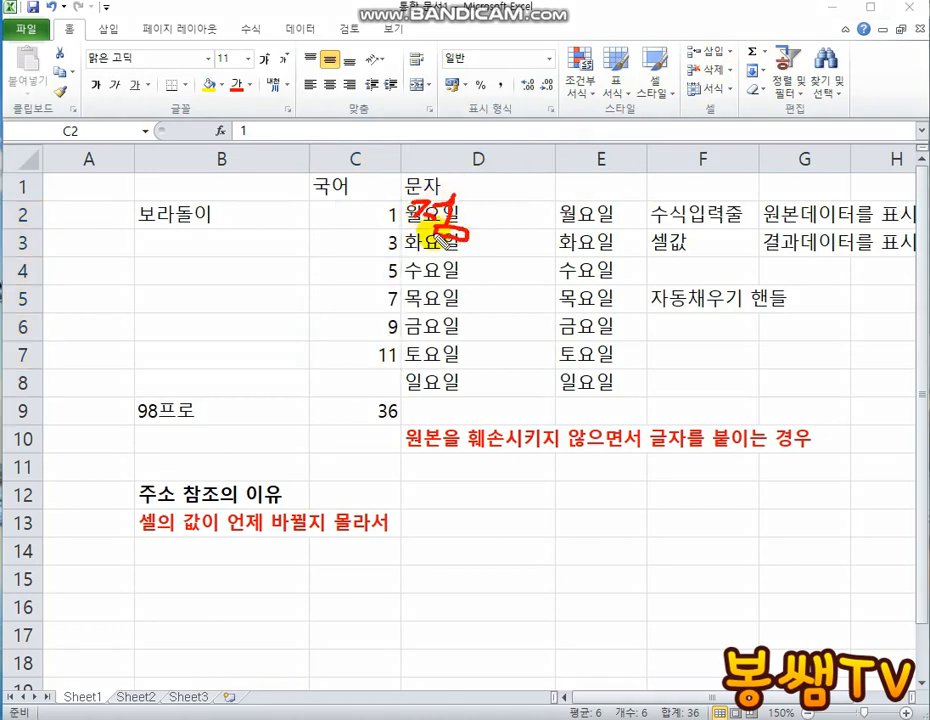
key("Escape")
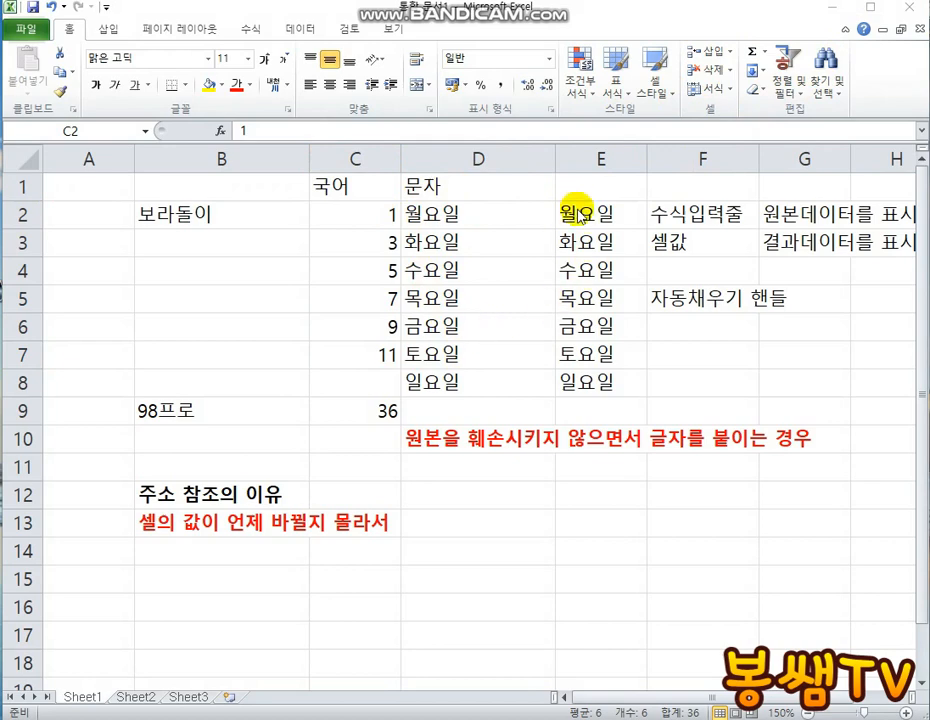
left_click(475, 212)
left_click_drag(583, 213, 585, 385)
left_click_drag(511, 214, 553, 366)
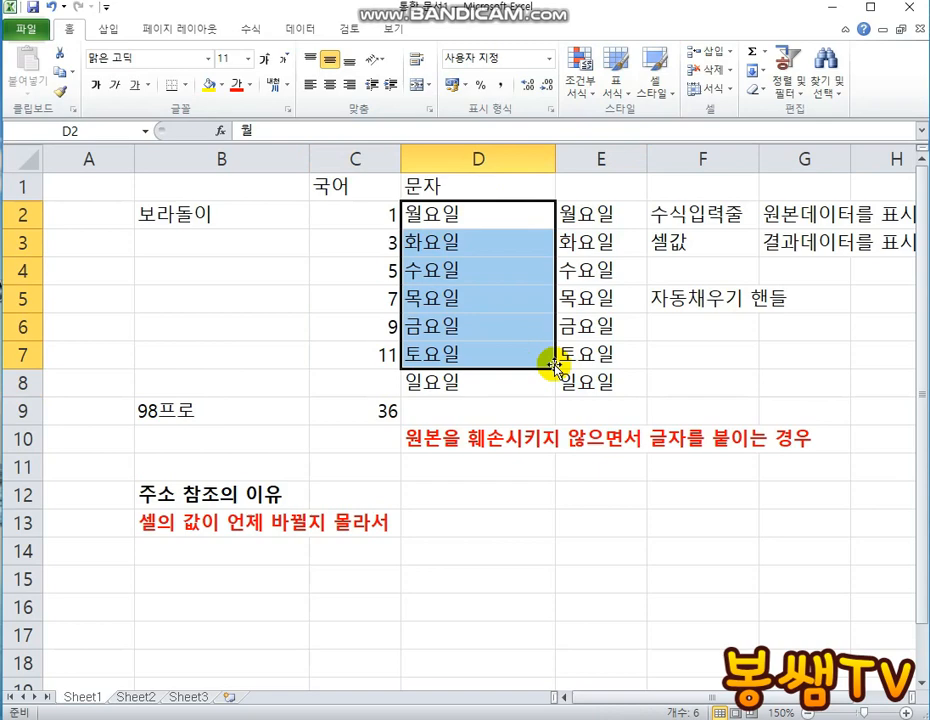
left_click(588, 214)
left_click(469, 216)
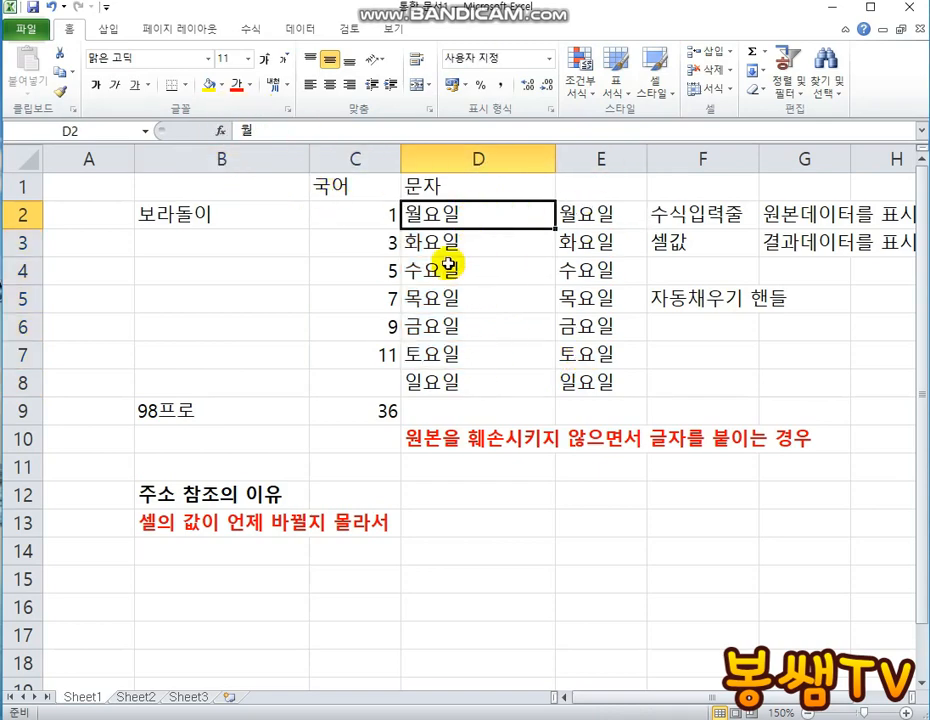
Step: Try appending 점 directly to the score in C2 as 1점, and undo the entry
left_click(393, 219)
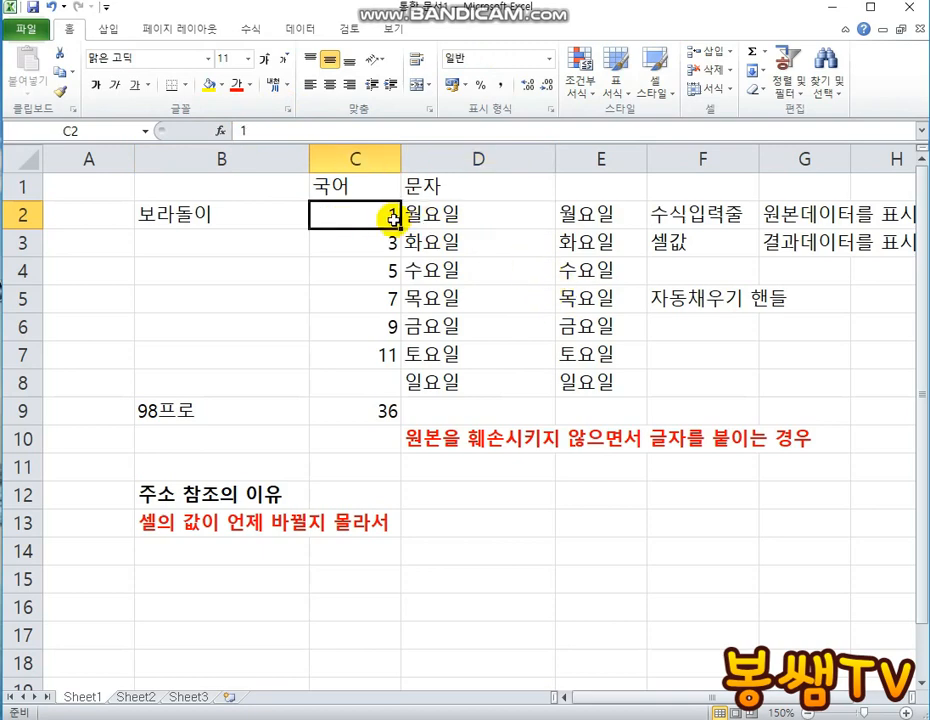
key("F2")
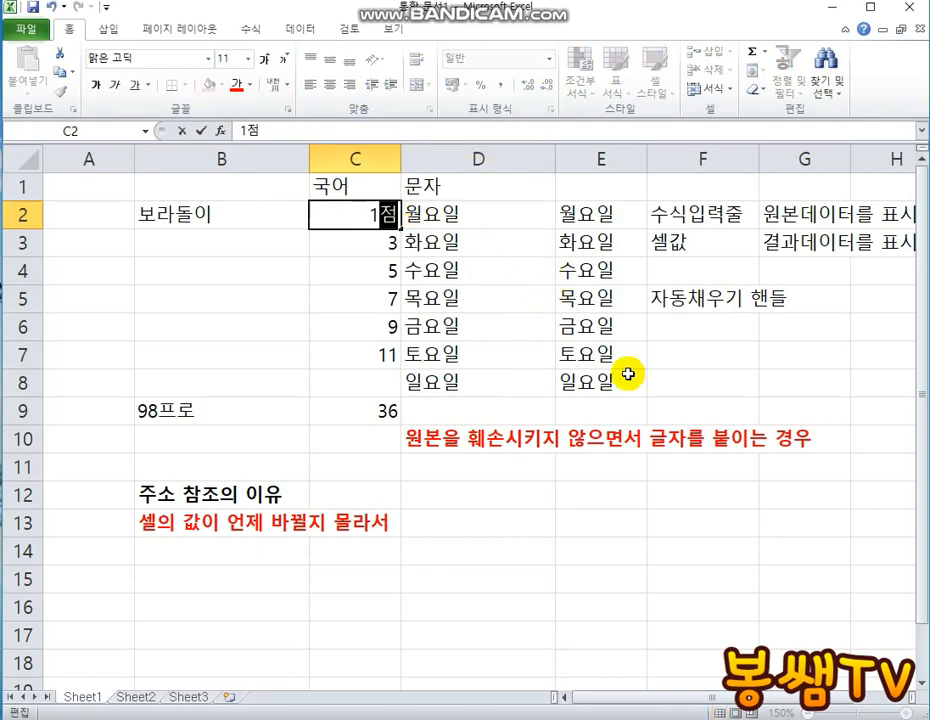
key("Return")
left_click(370, 217)
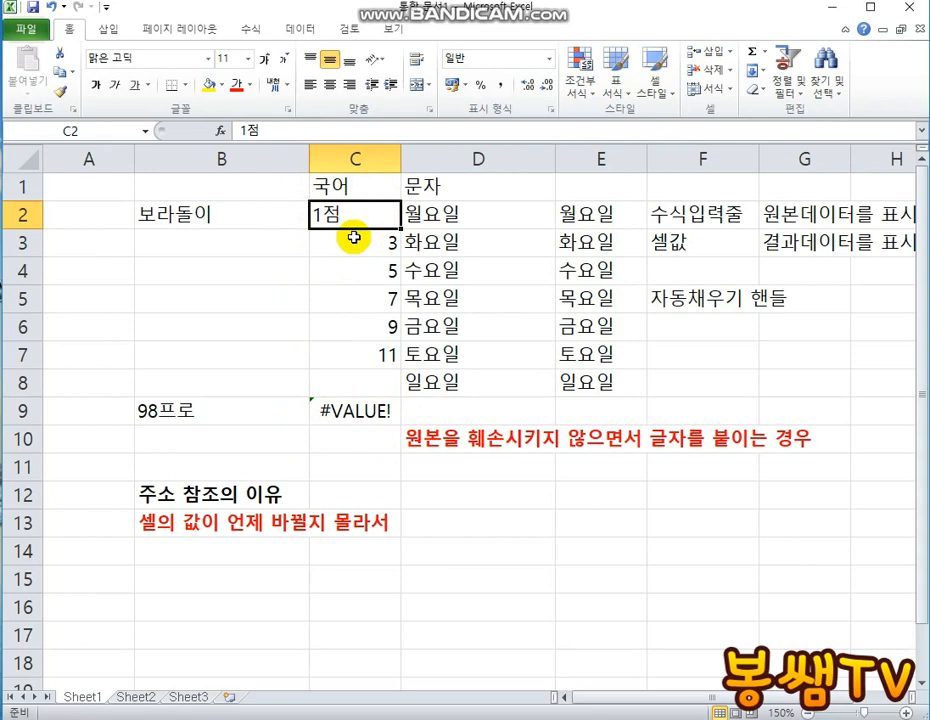
left_click(53, 8)
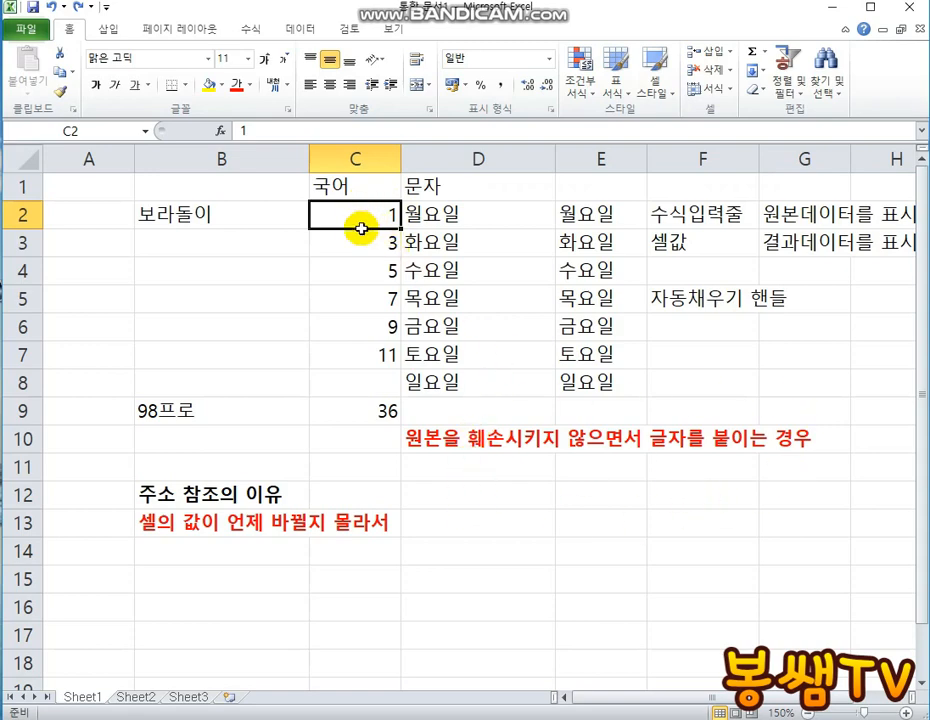
Step: Apply the custom number format 0점 to the 국어 scores in C2:C7
left_click_drag(363, 222, 364, 362)
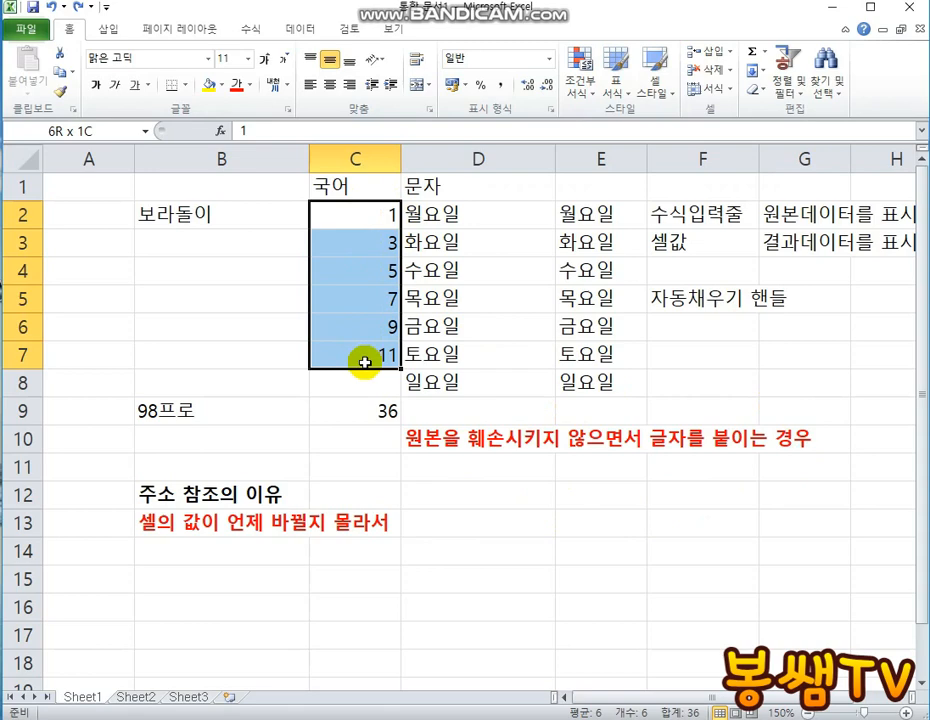
right_click(365, 282)
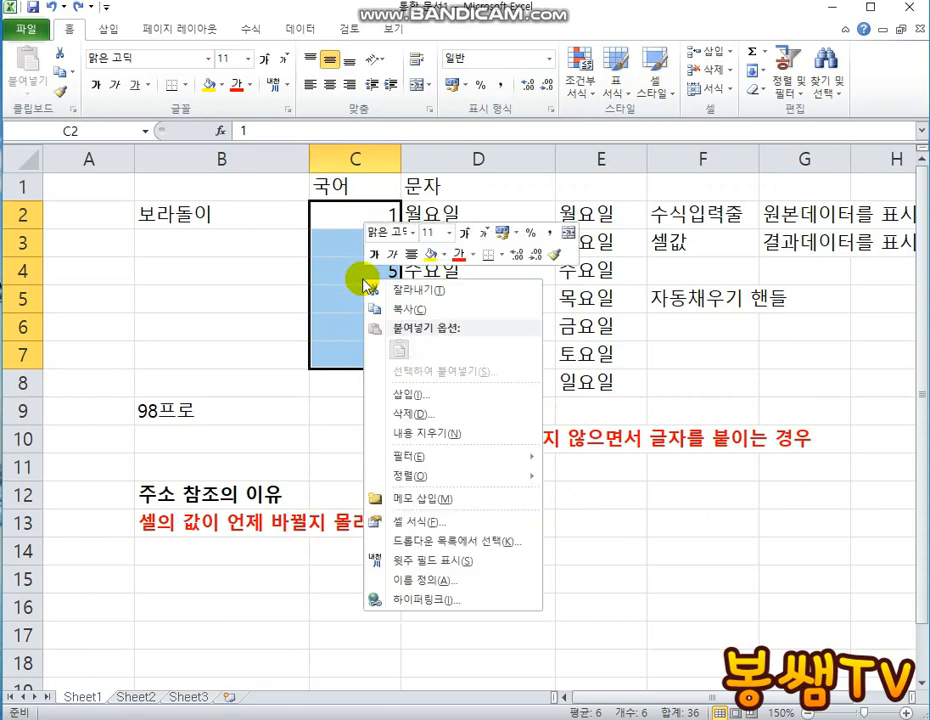
left_click(425, 521)
left_click_drag(332, 328, 557, 177)
left_click(465, 347)
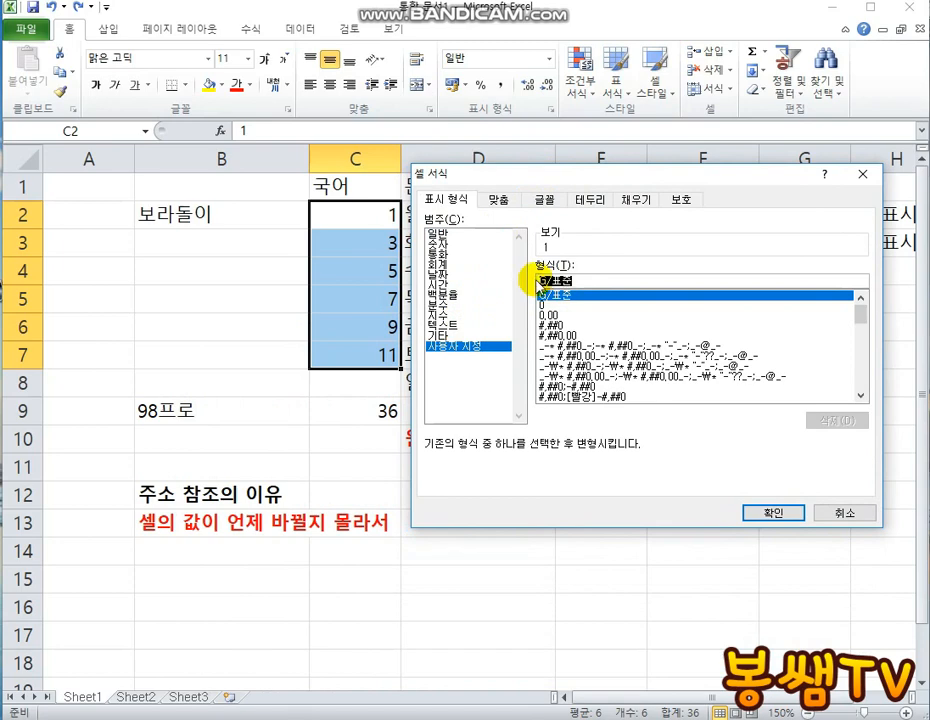
key("BackSpace")
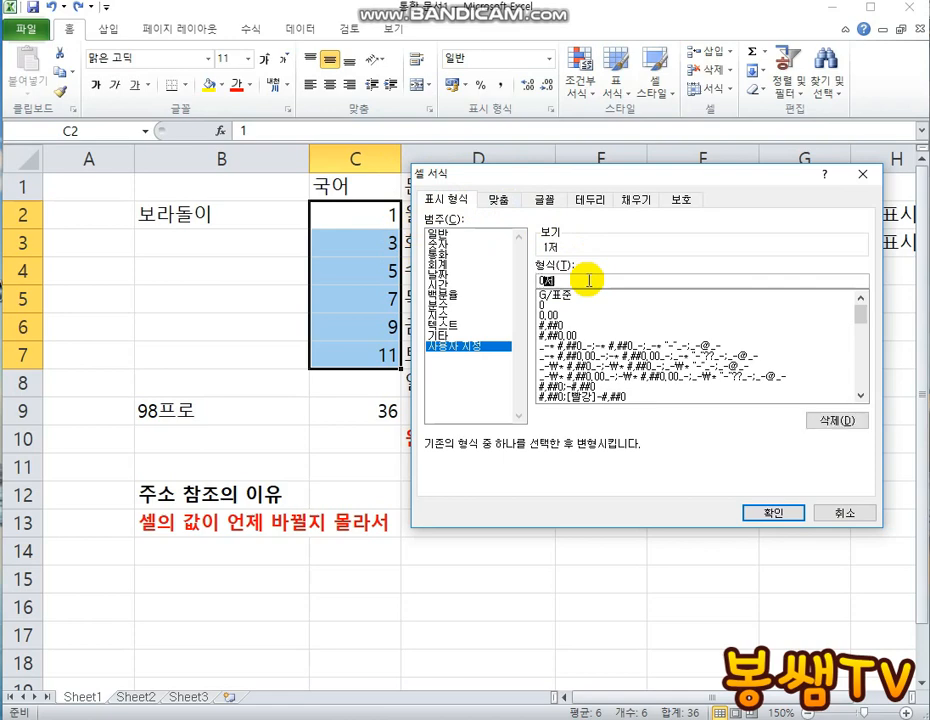
left_click(771, 515)
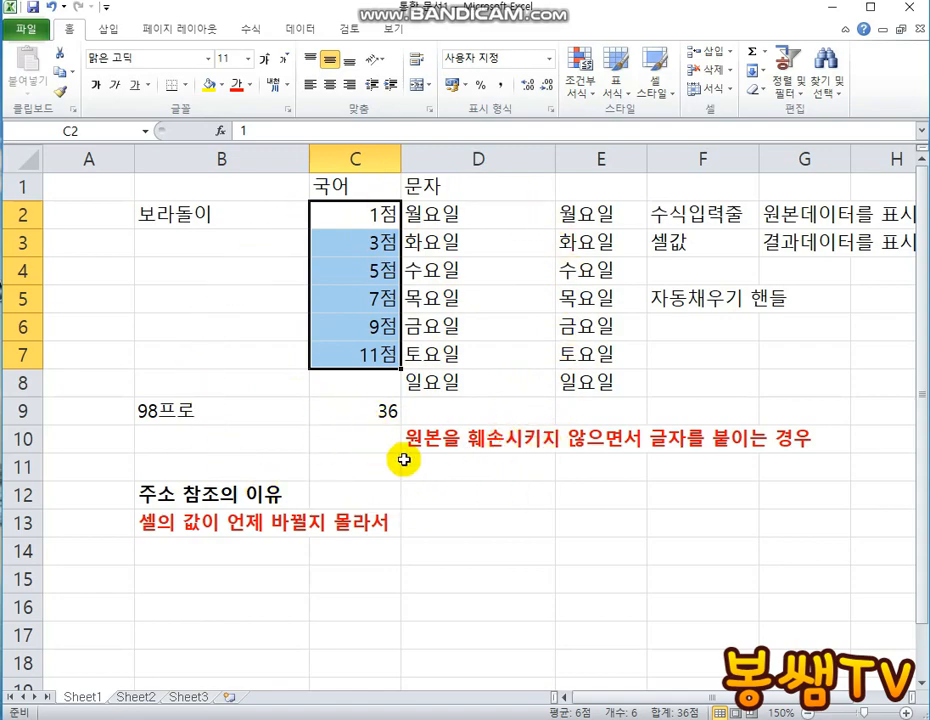
left_click(355, 443)
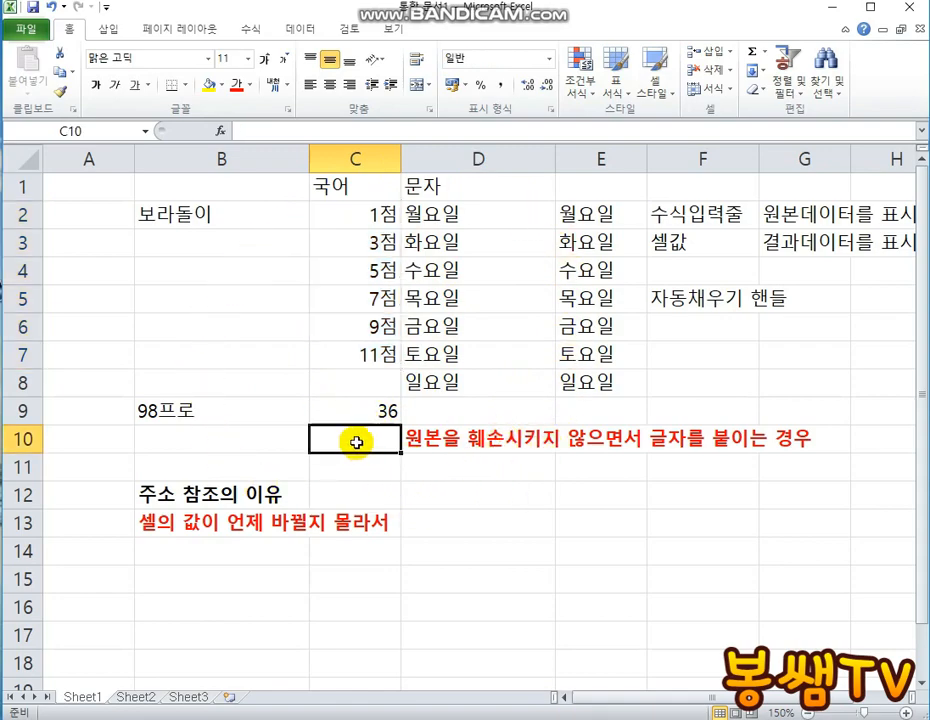